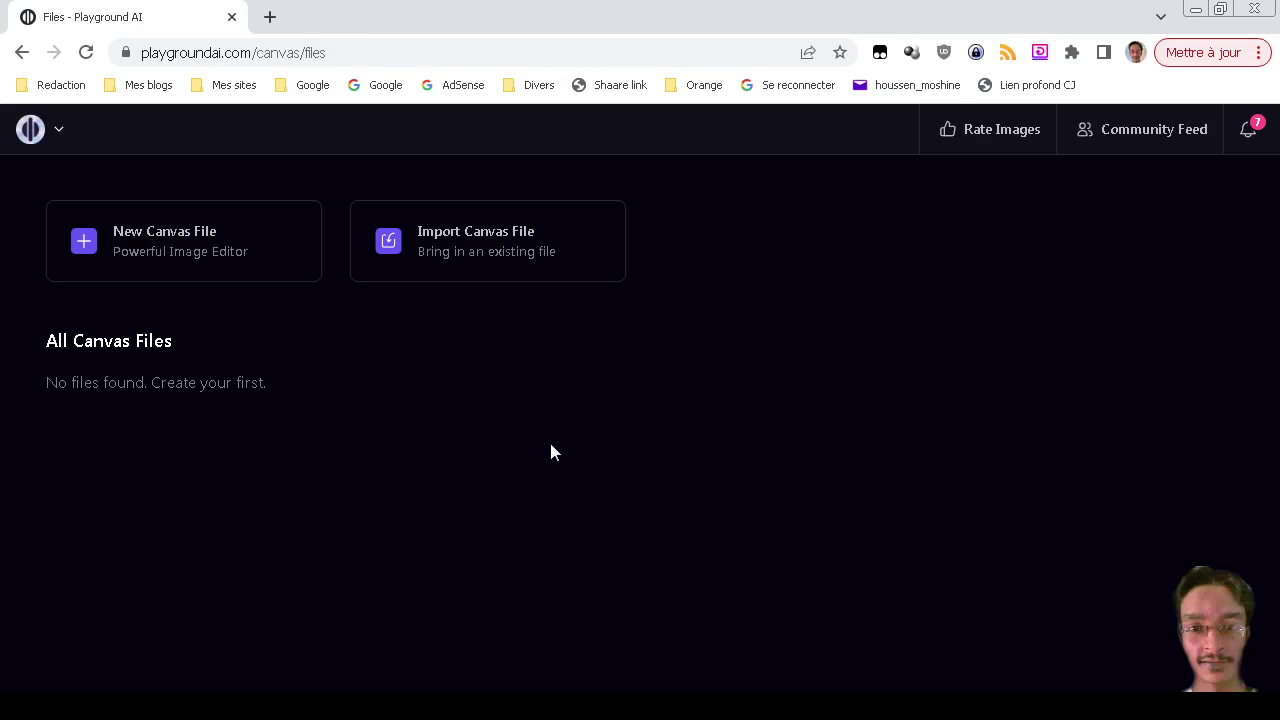
- Create a new canvas file and select its 512×512 generation frame
click(100, 248)
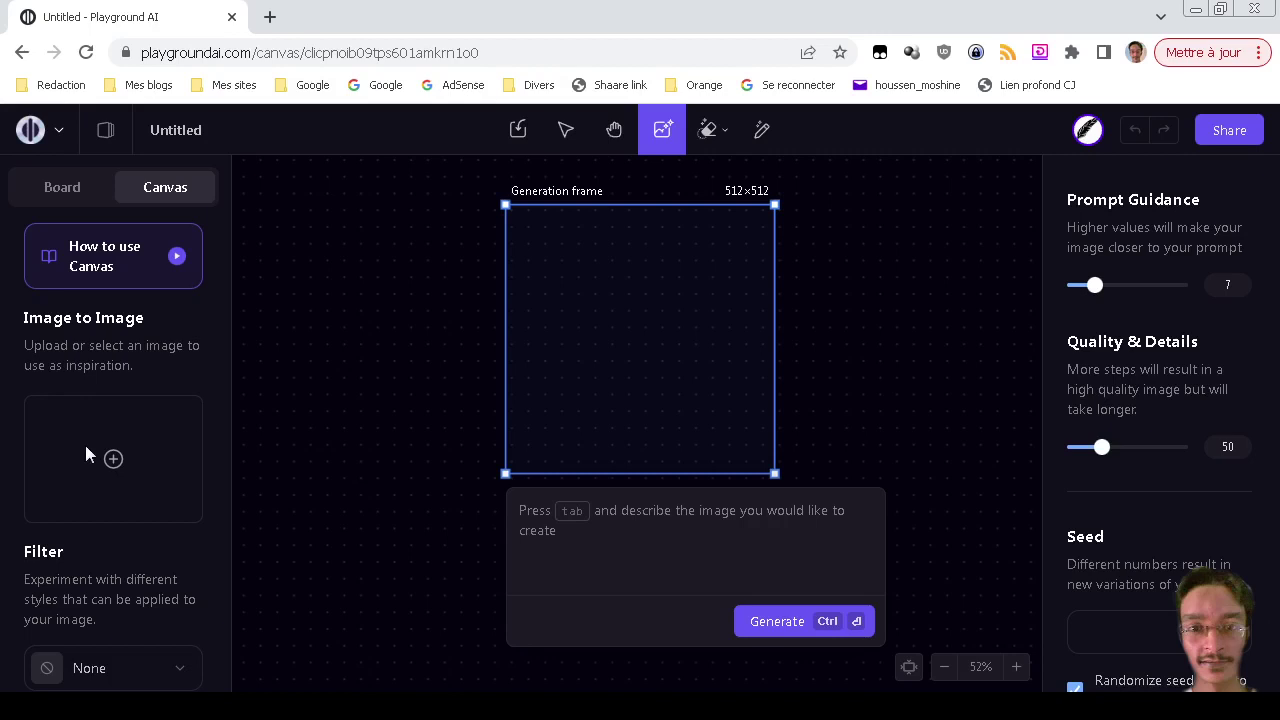
scroll(86, 450, down, 2)
scroll(86, 450, up, 2)
click(614, 130)
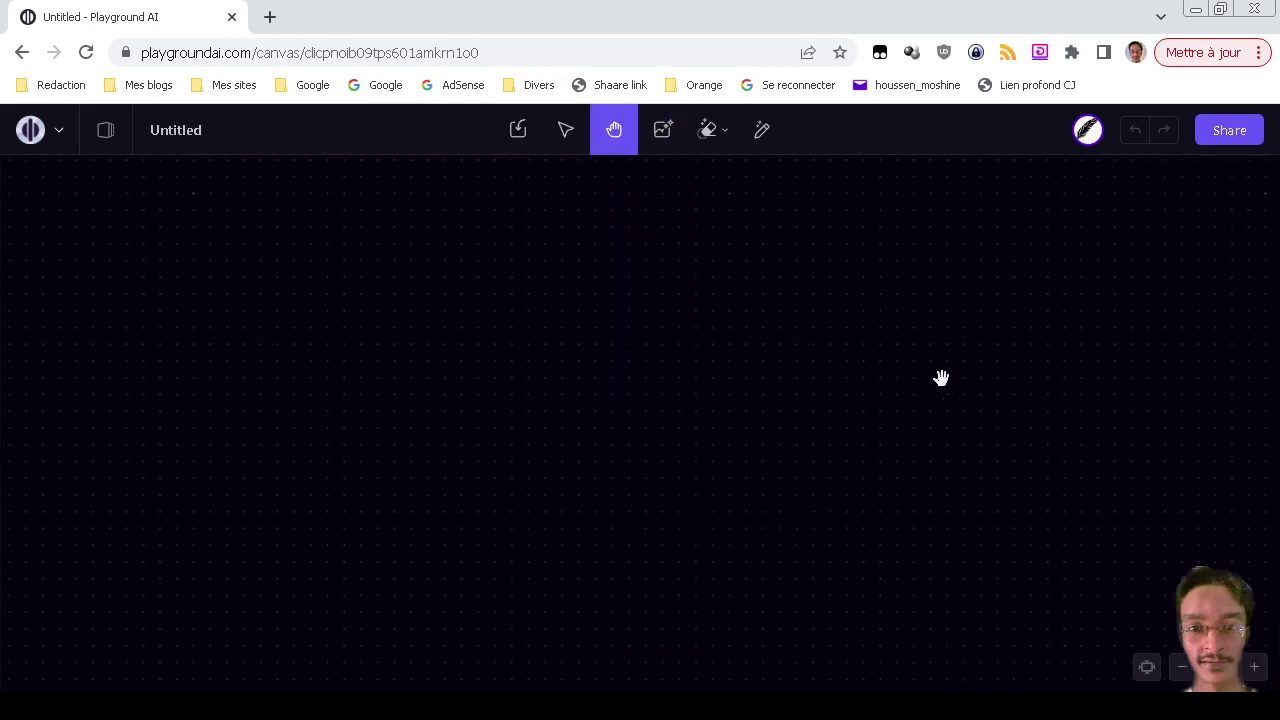
click(665, 130)
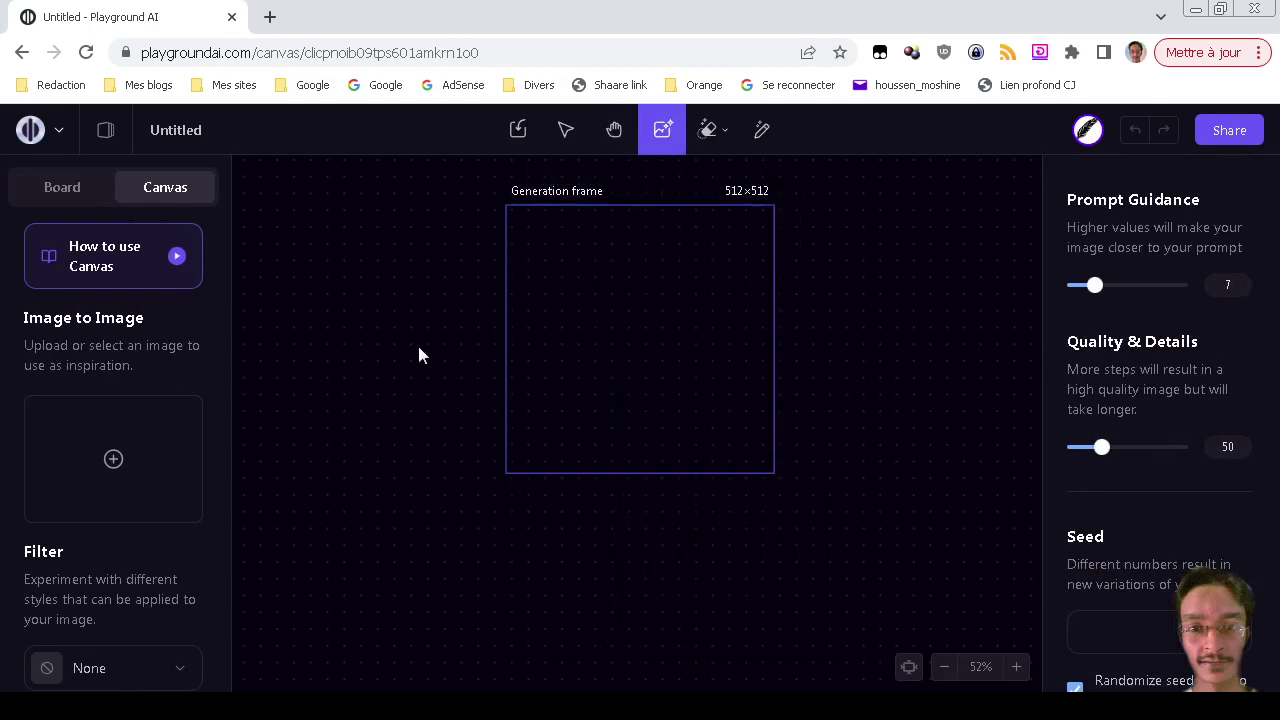
click(636, 357)
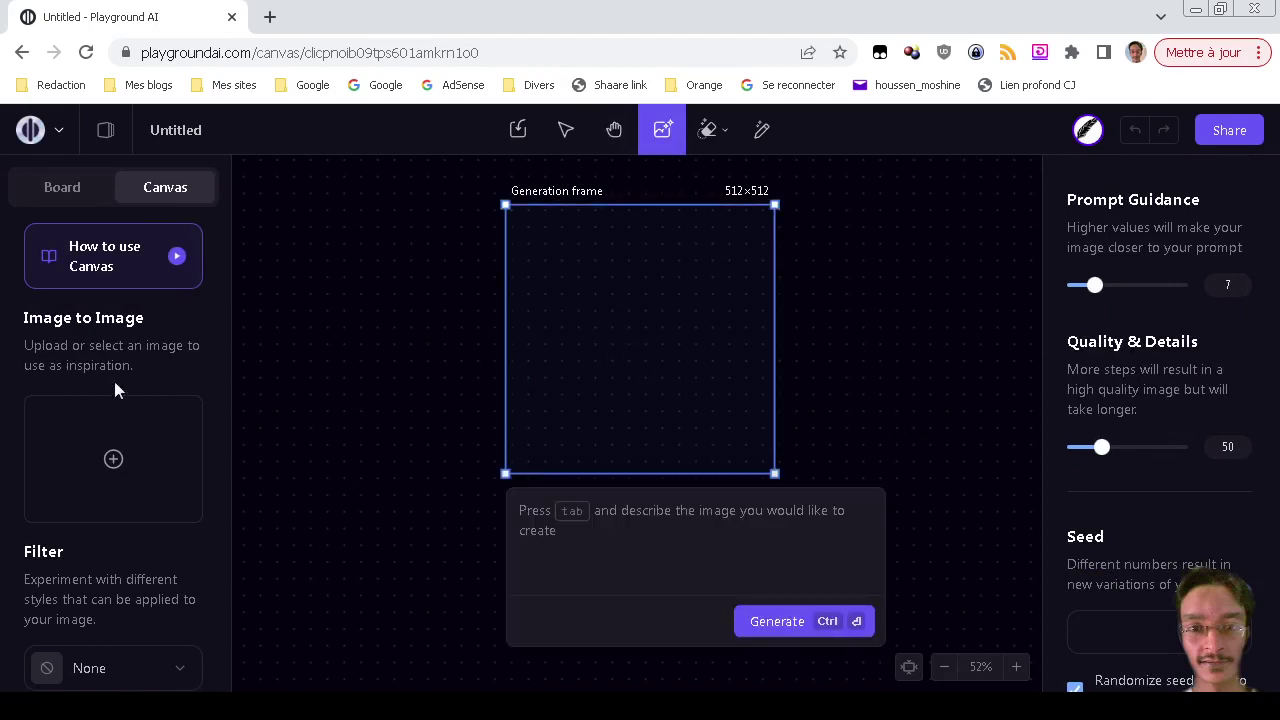
- Apply the Deliberate filter to the image generation settings
scroll(106, 400, down, 2)
click(112, 452)
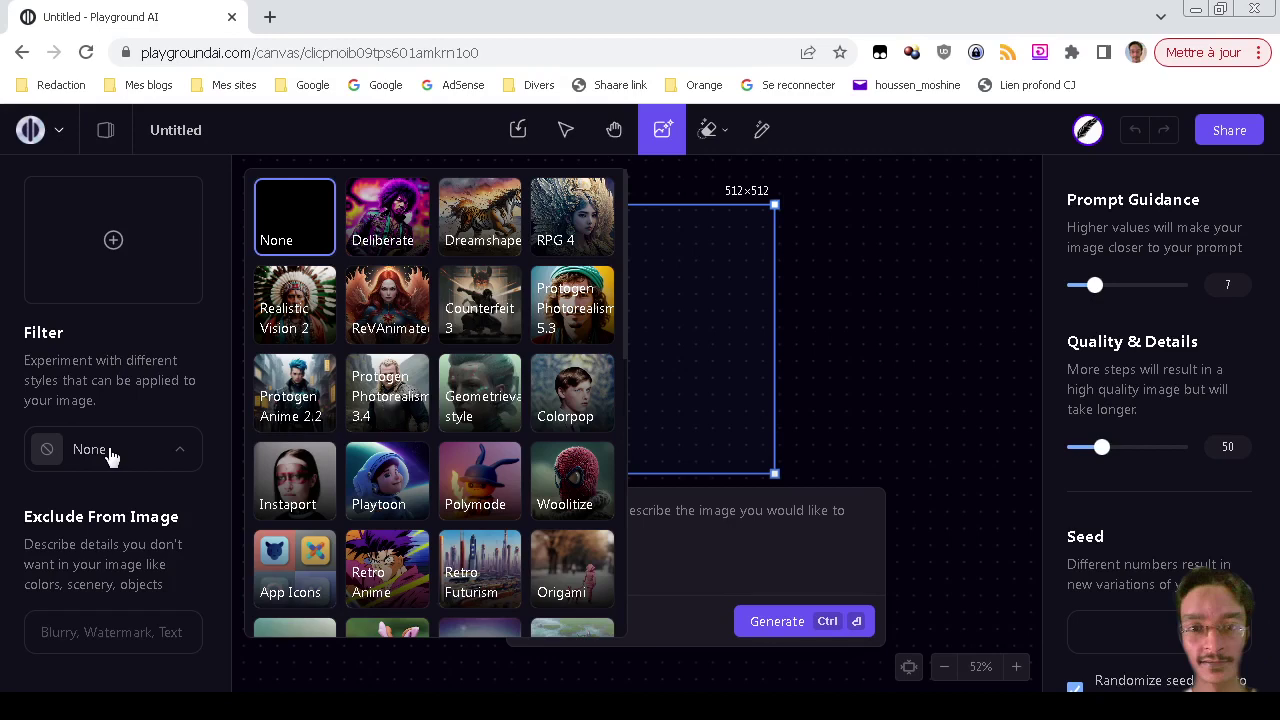
click(111, 452)
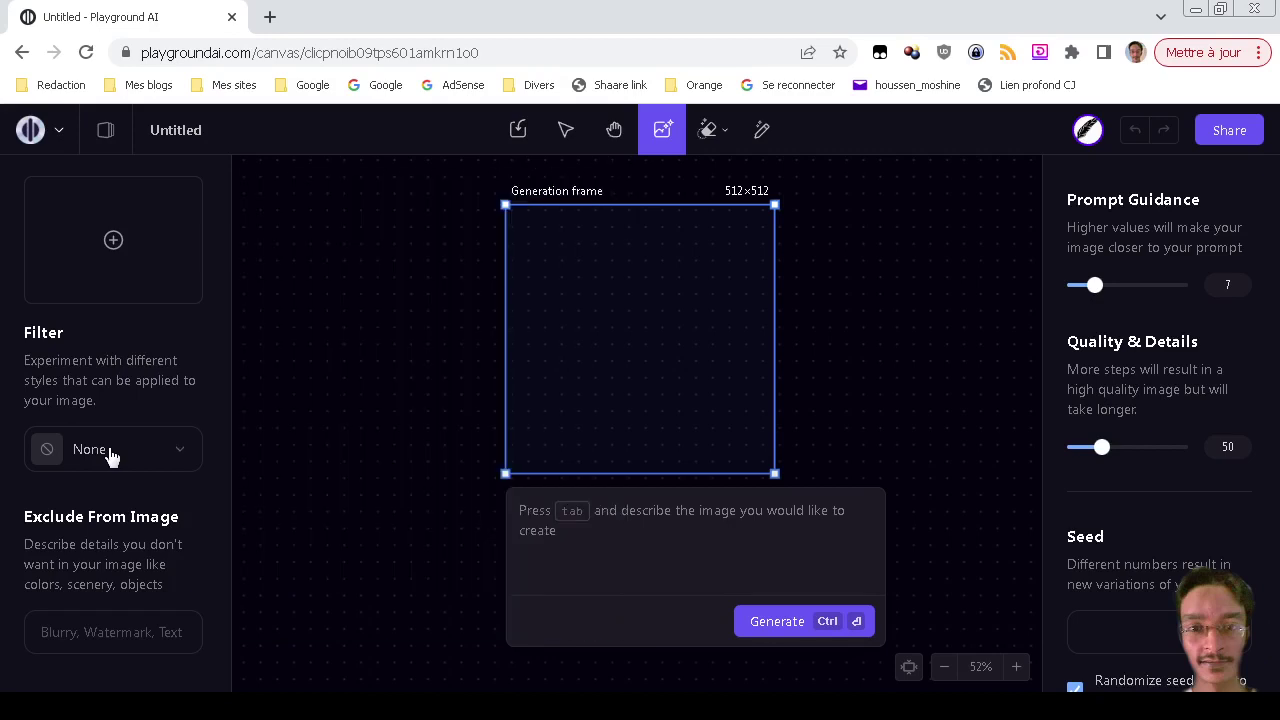
click(111, 452)
click(396, 212)
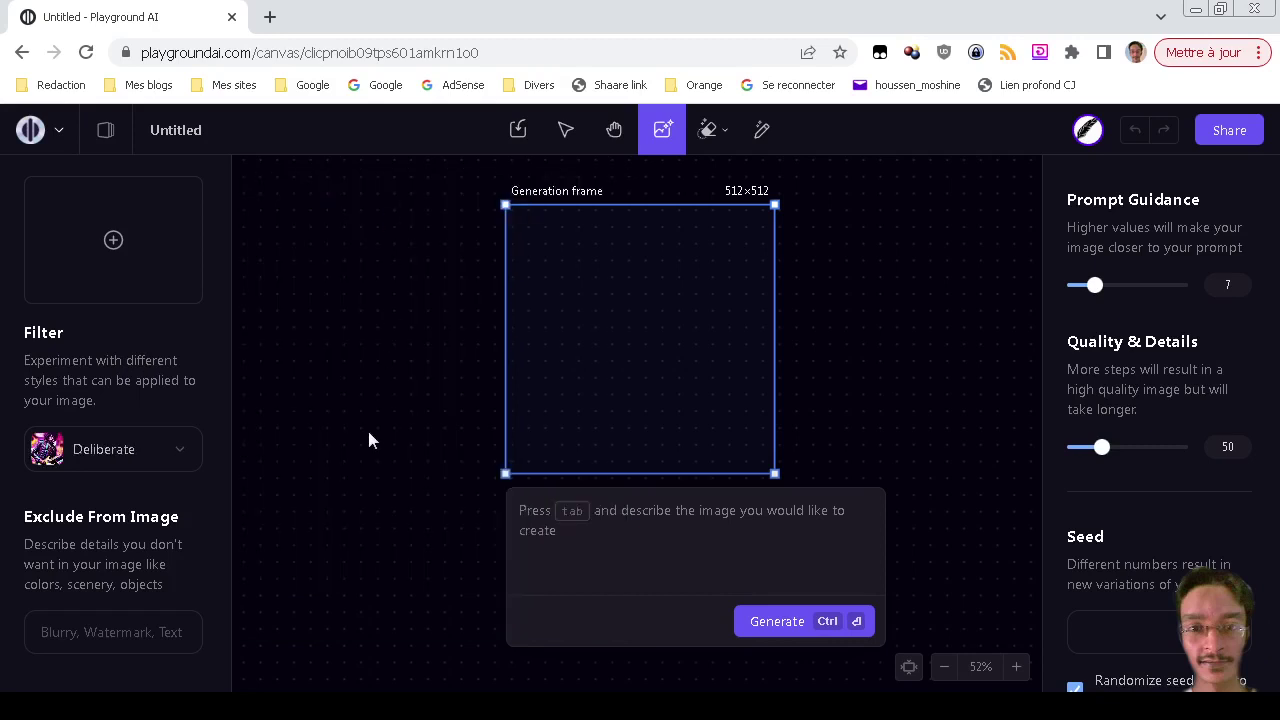
- Paste the prepared negative prompt into Exclude From Image, including low res, watermark, signature, deformed eyes, bad teeth, cropped image, word and text
scroll(368, 440, up, 2)
scroll(362, 365, up, 3)
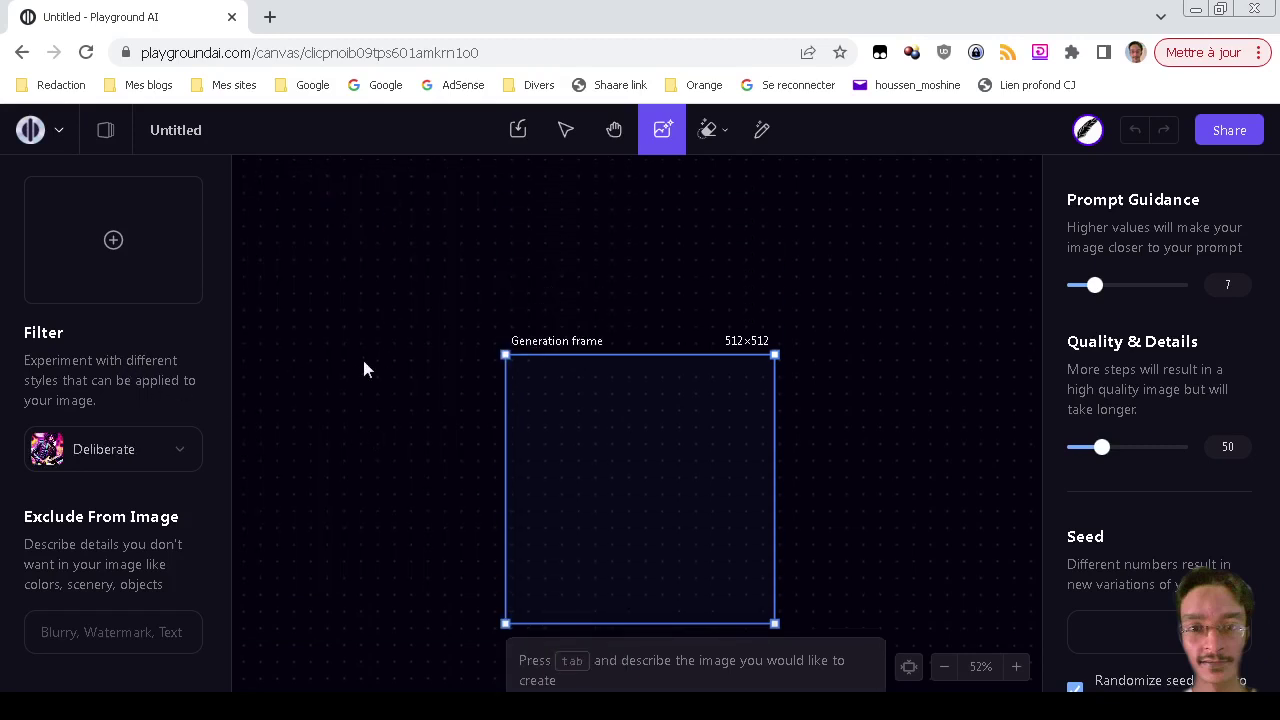
scroll(362, 365, down, 3)
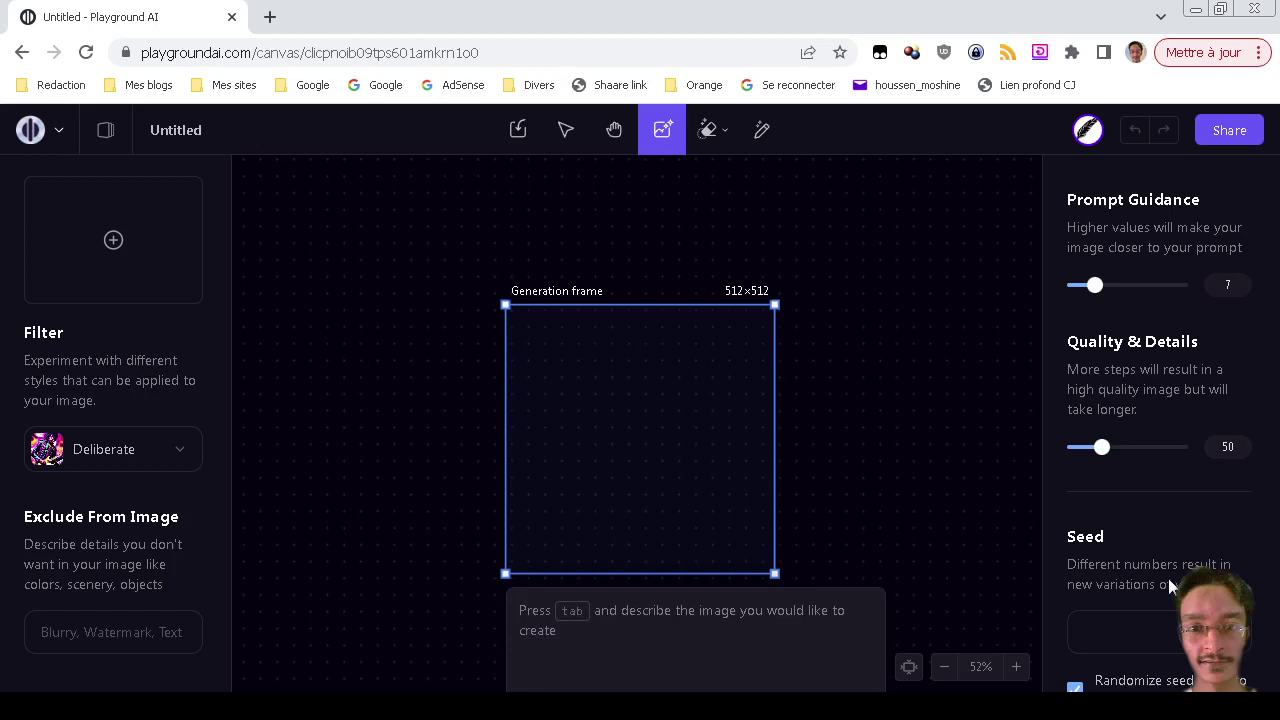
scroll(1008, 530, down, 3)
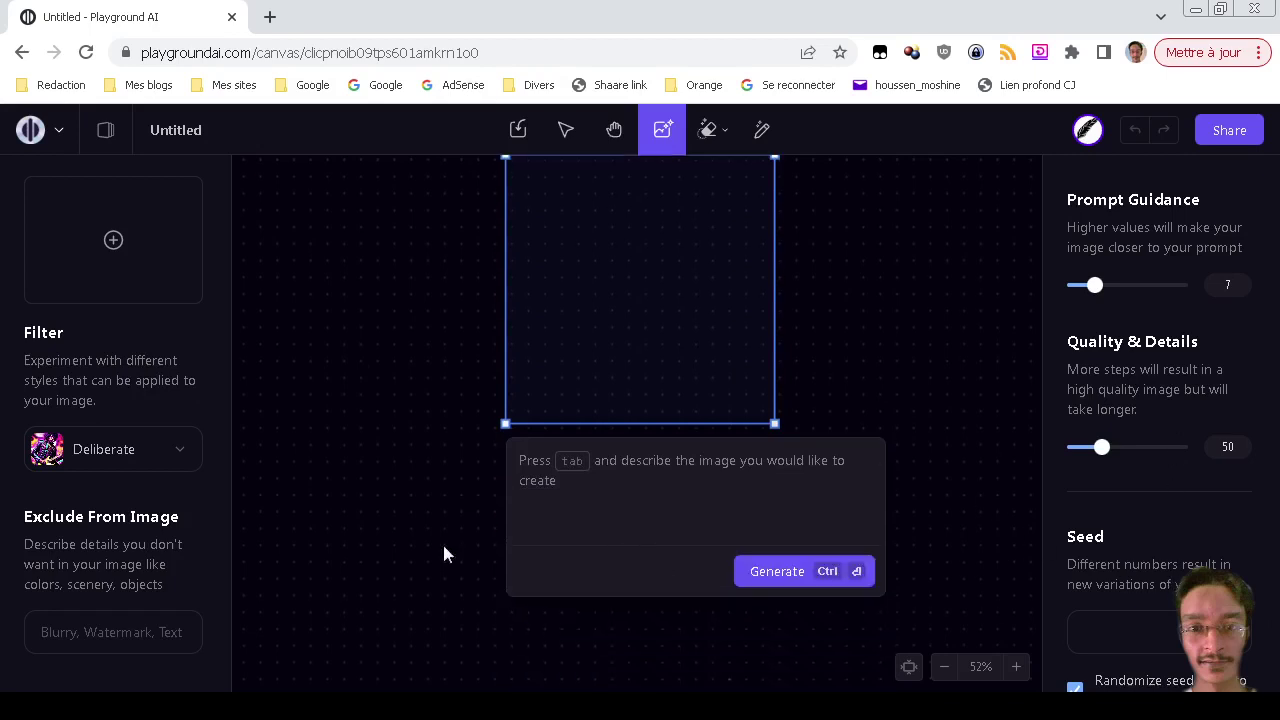
click(140, 624)
key(ctrl+v)
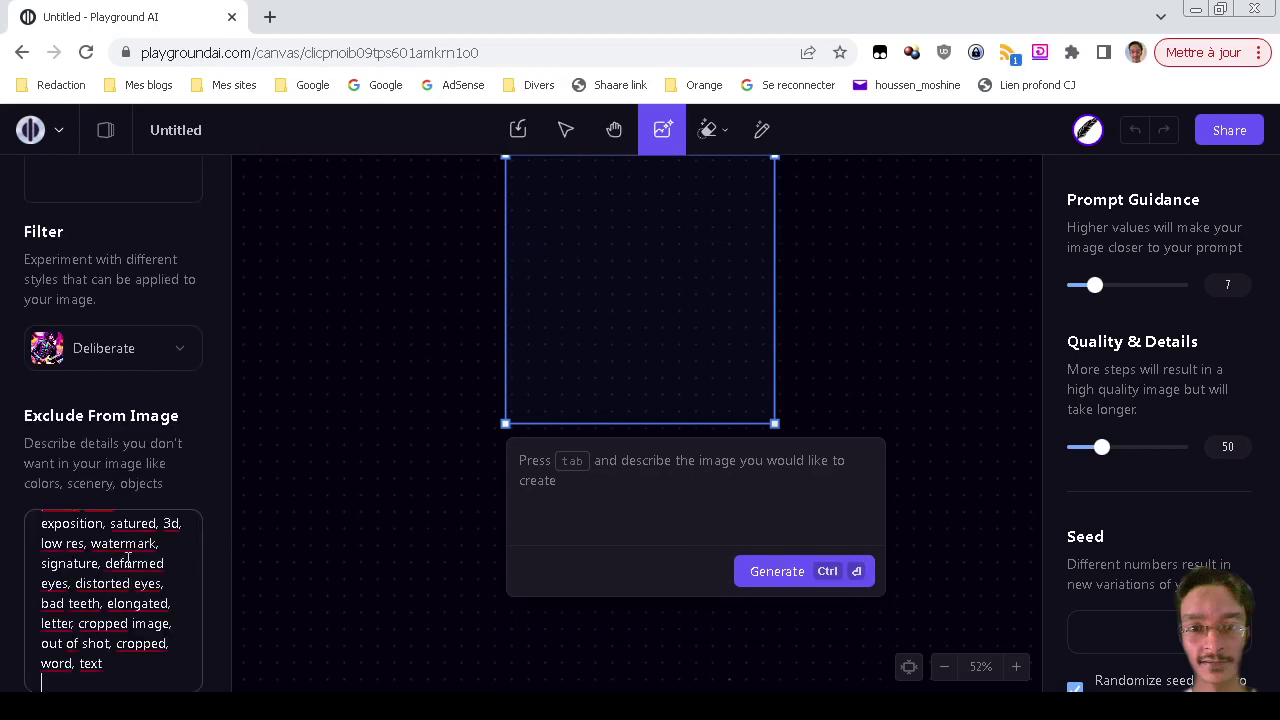
scroll(5, 550, down, 1)
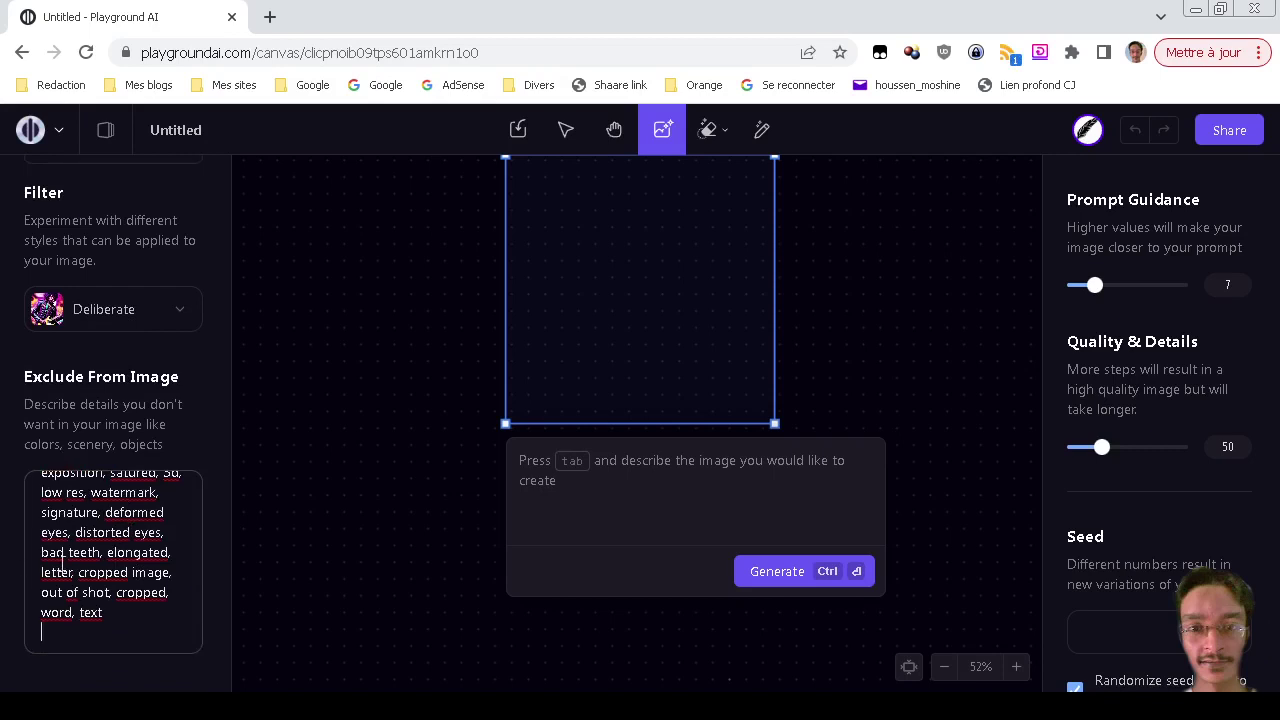
scroll(60, 560, up, 3)
scroll(113, 484, up, 4)
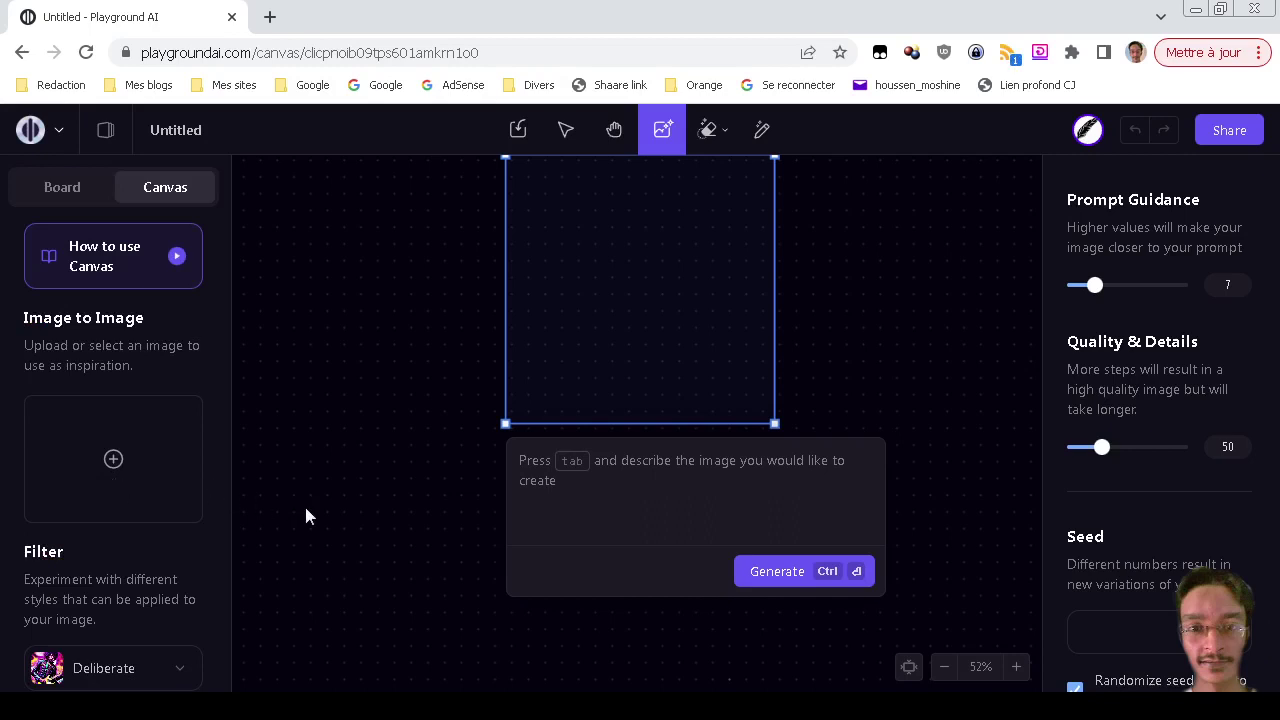
- Generate an image in the frame from the prompt "beach with sea in summer"
click(619, 533)
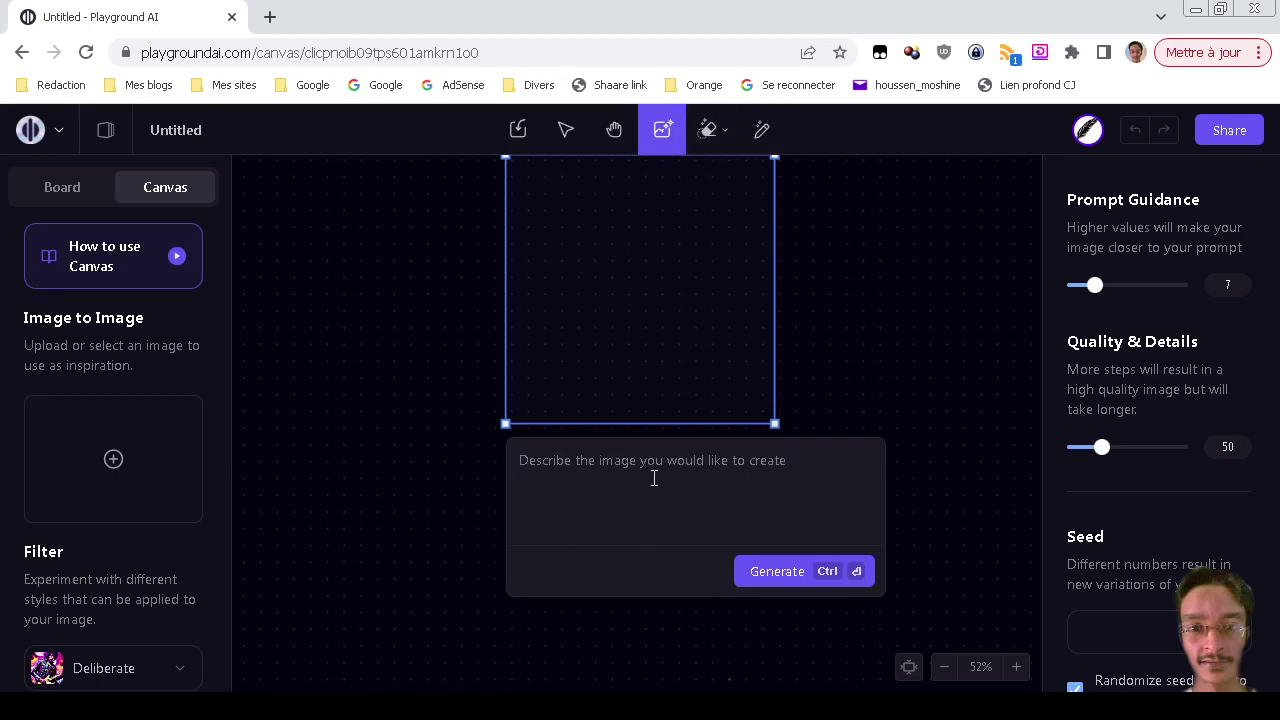
text(beach)
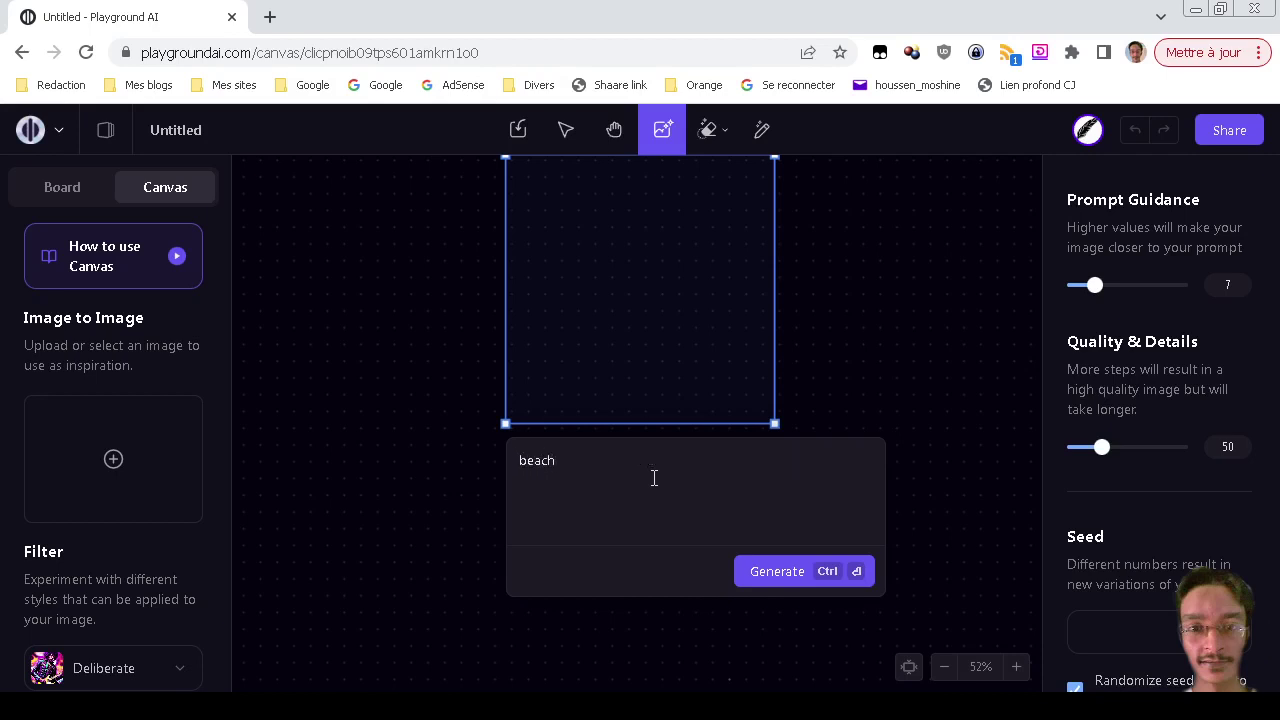
text( with sea in summer)
key(ctrl+Return)
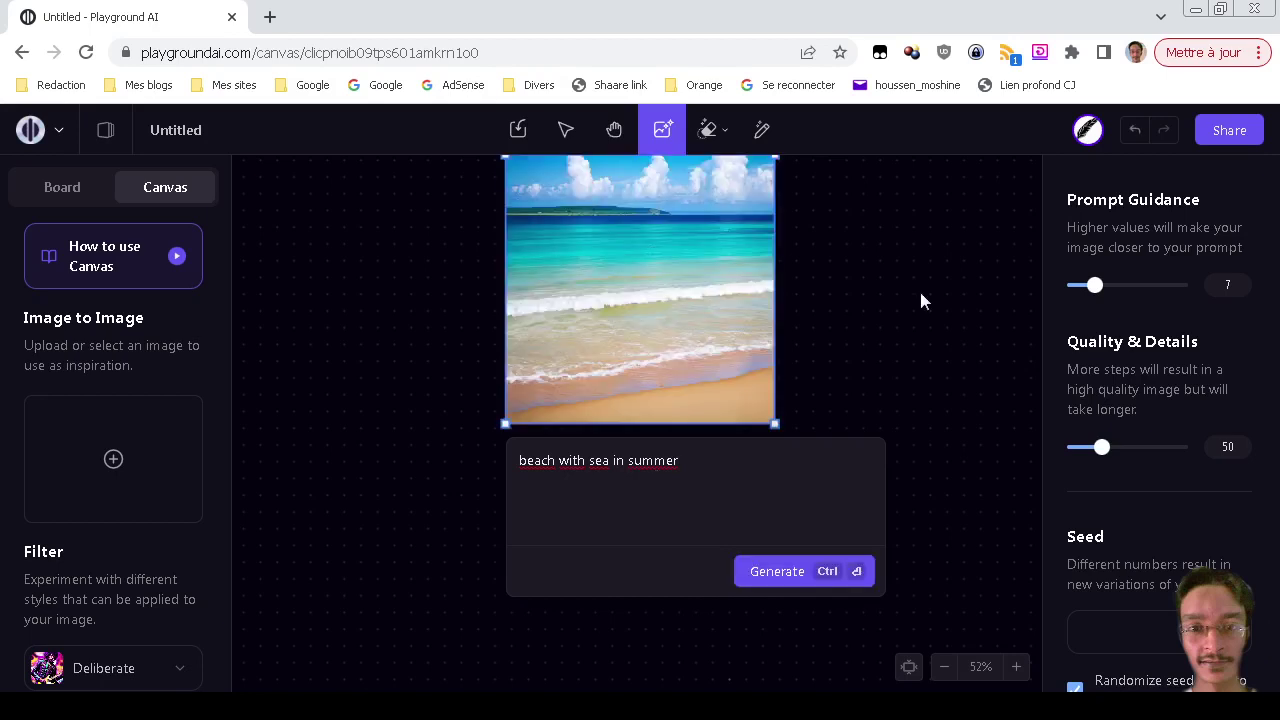
- Extend the beach image beyond its right and left edges by offsetting the generation frame over each side and generating with the same prompt
click(618, 135)
drag(865, 265, 837, 337)
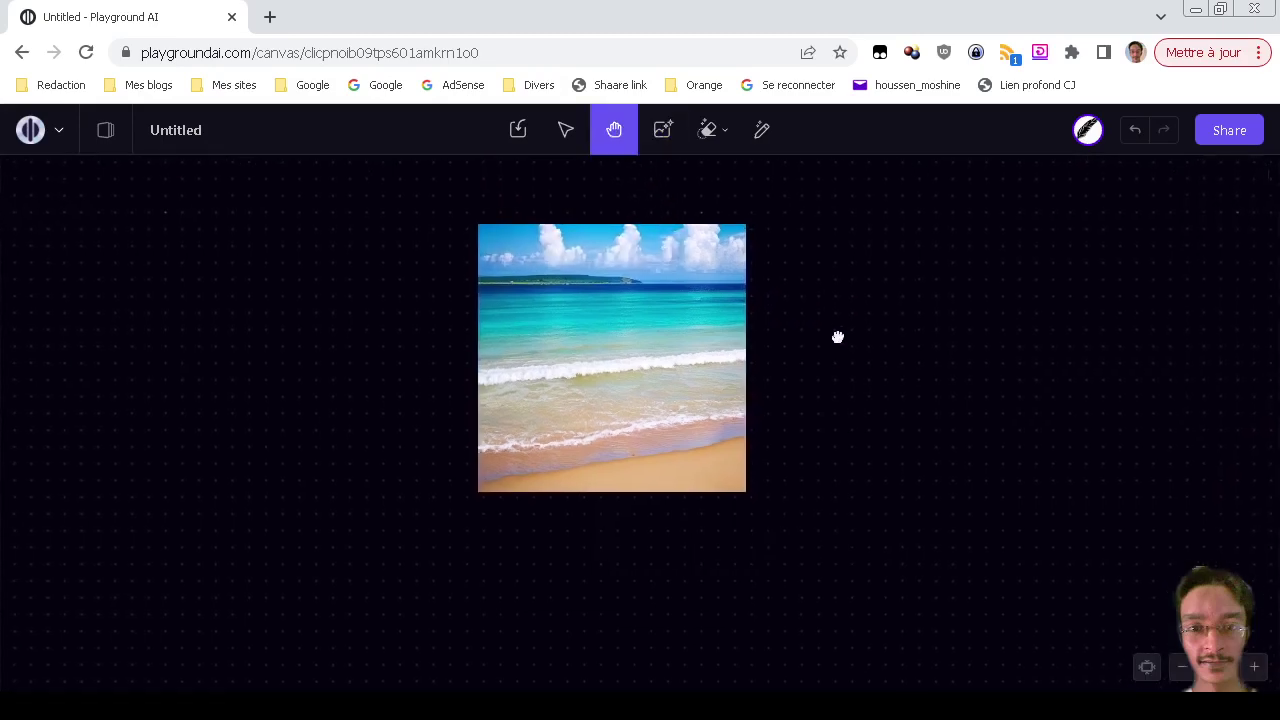
click(664, 132)
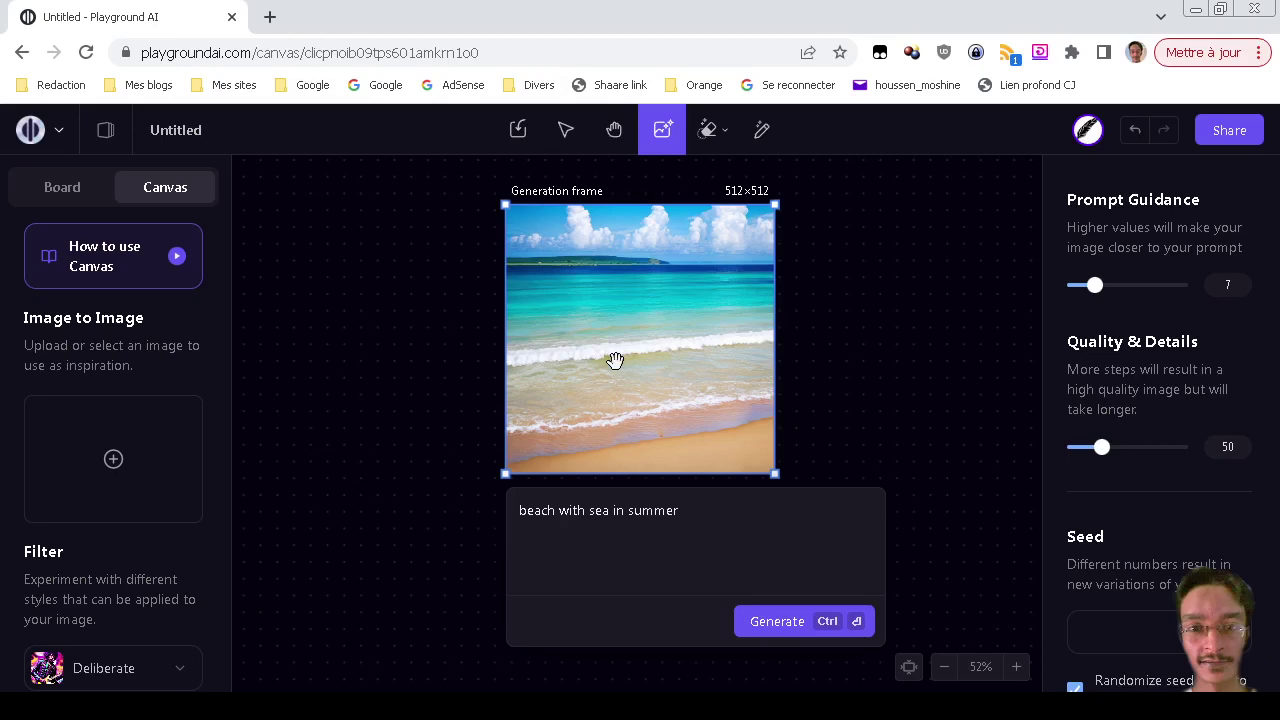
drag(615, 360, 703, 371)
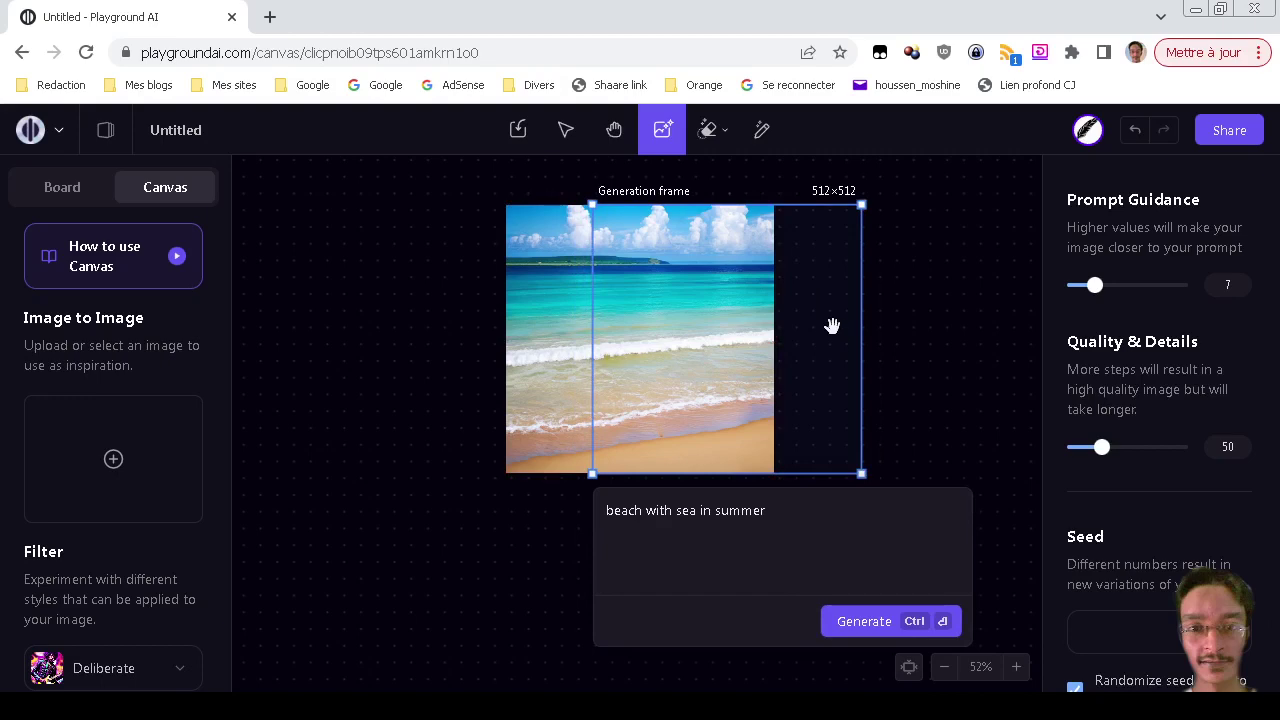
click(872, 625)
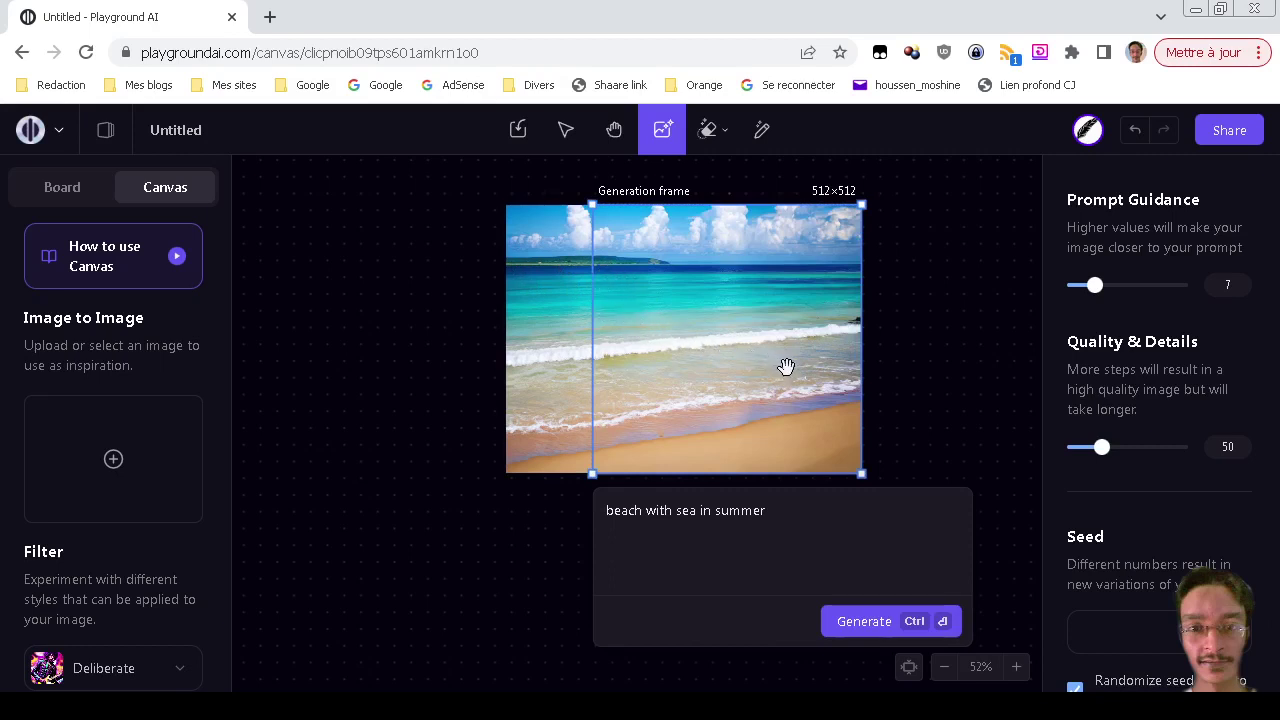
drag(786, 366, 640, 380)
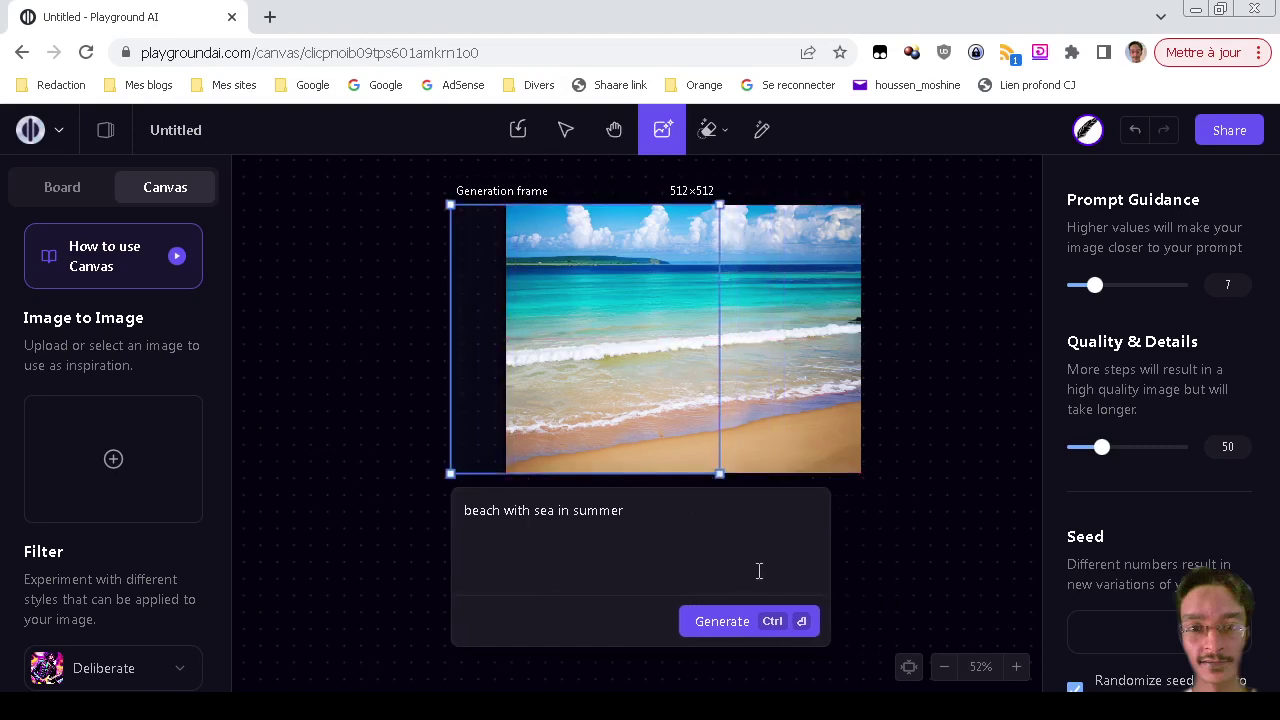
click(736, 621)
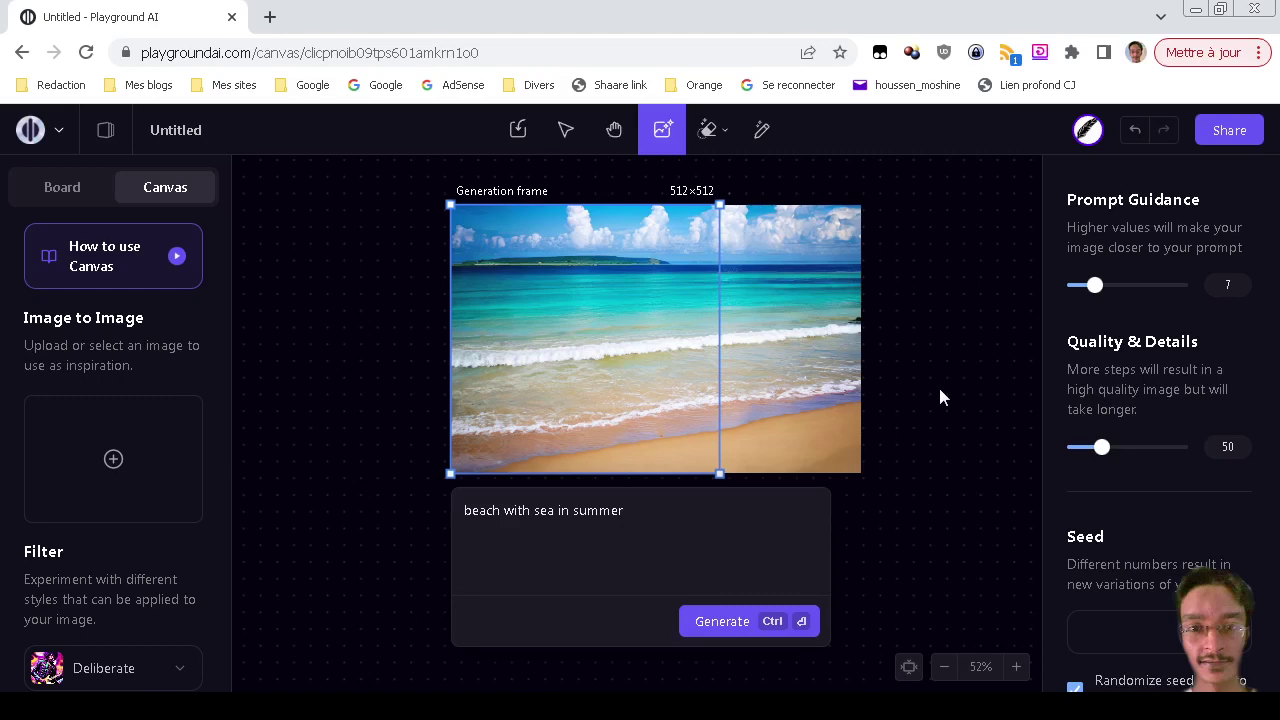
- Move the generation frame to empty canvas left of the beach image and generate "a beautiful woman who is standing in swimsuit"
scroll(900, 400, down, 4)
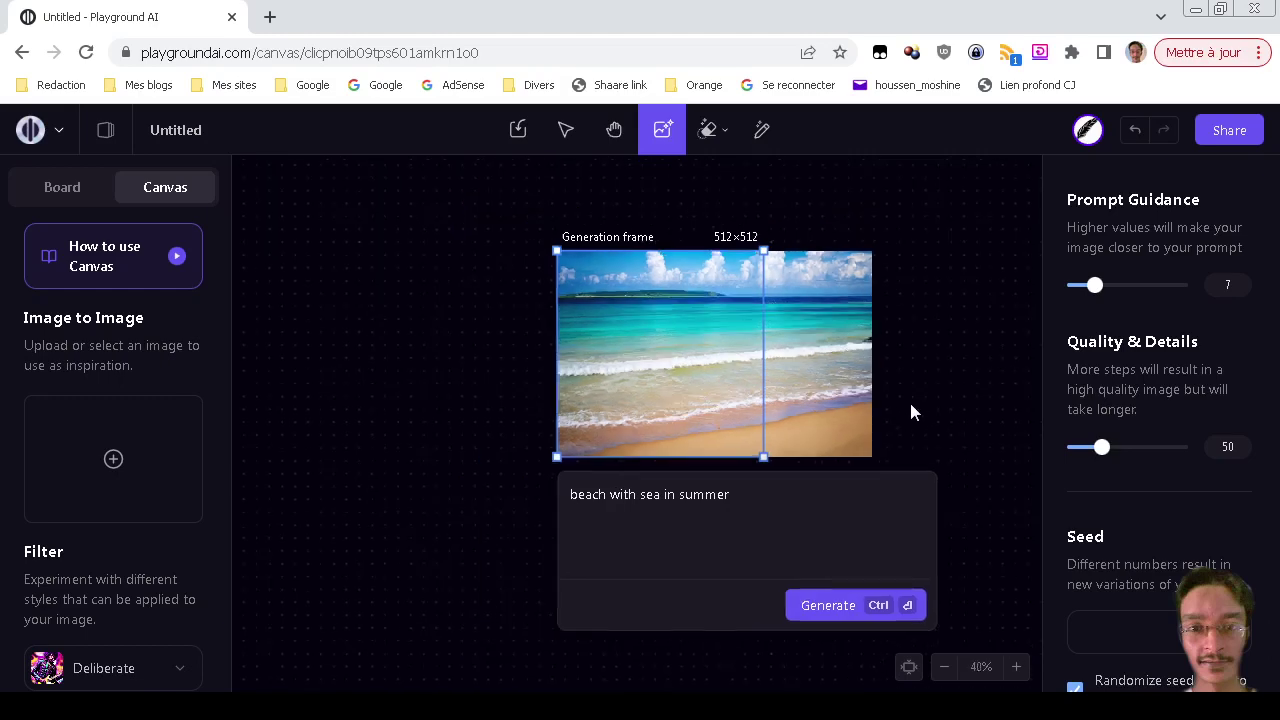
drag(723, 375, 510, 380)
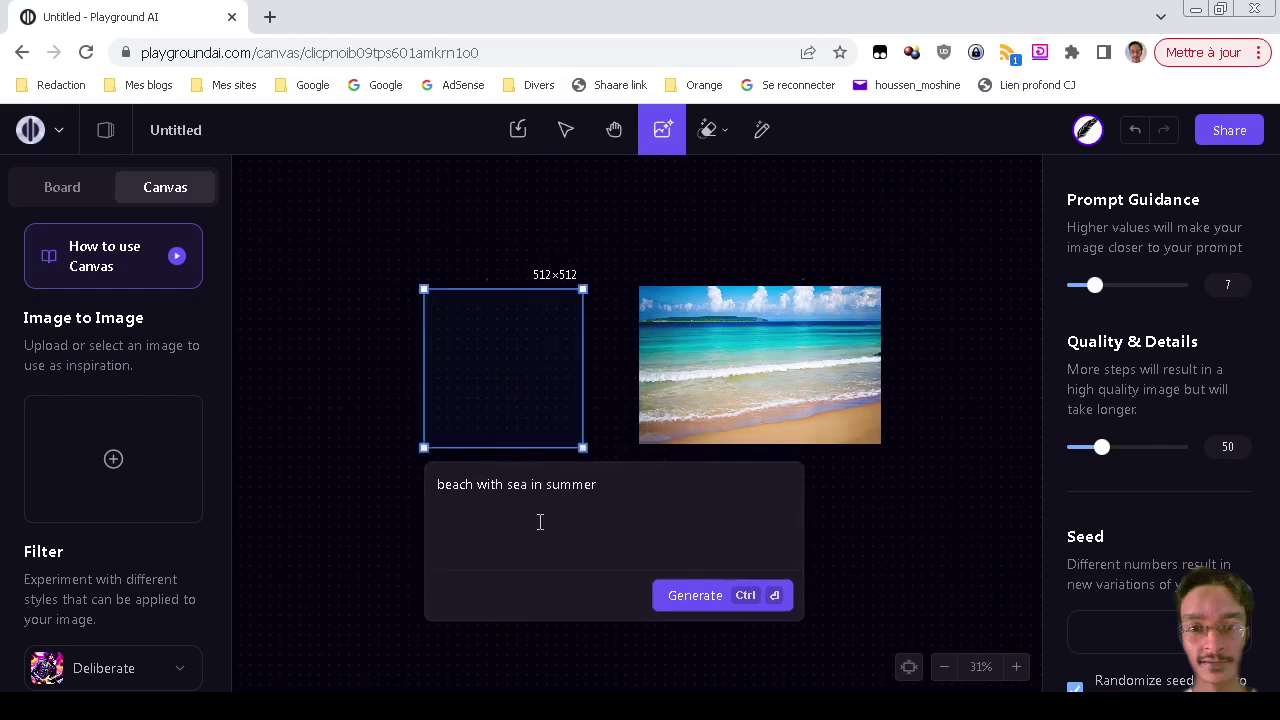
triple_click(617, 486)
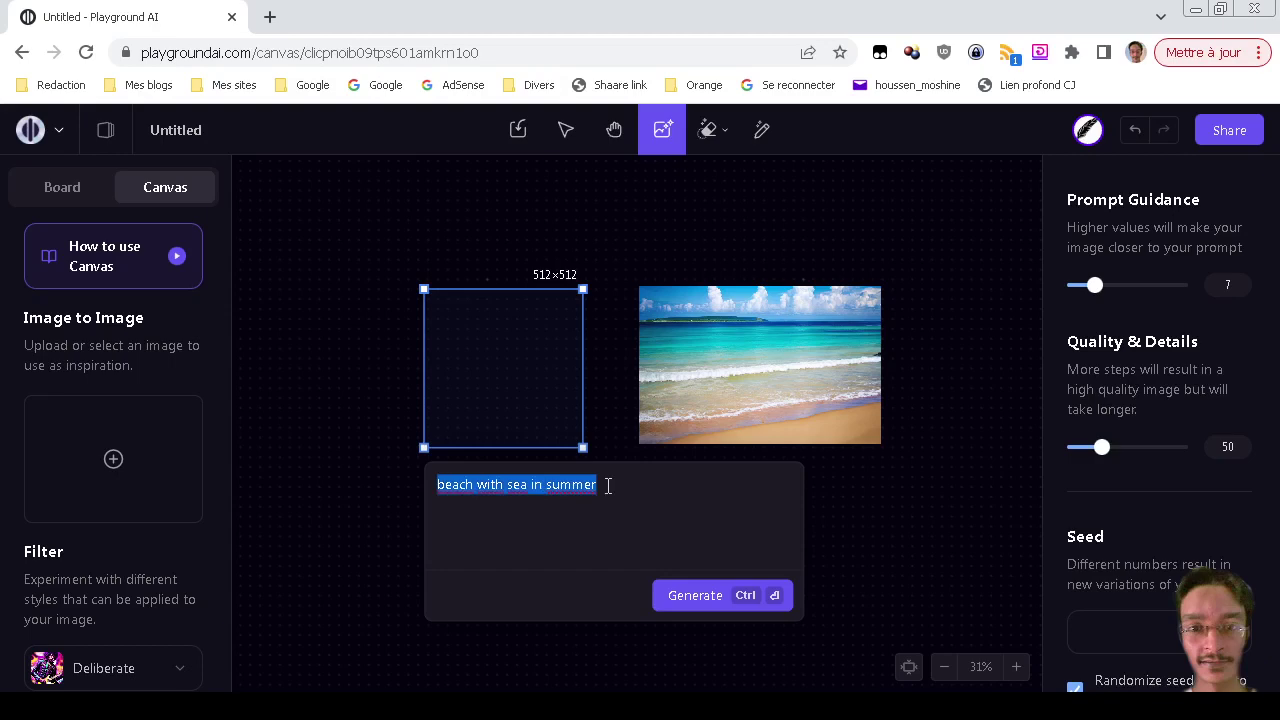
text(a beau)
key(BackSpace)
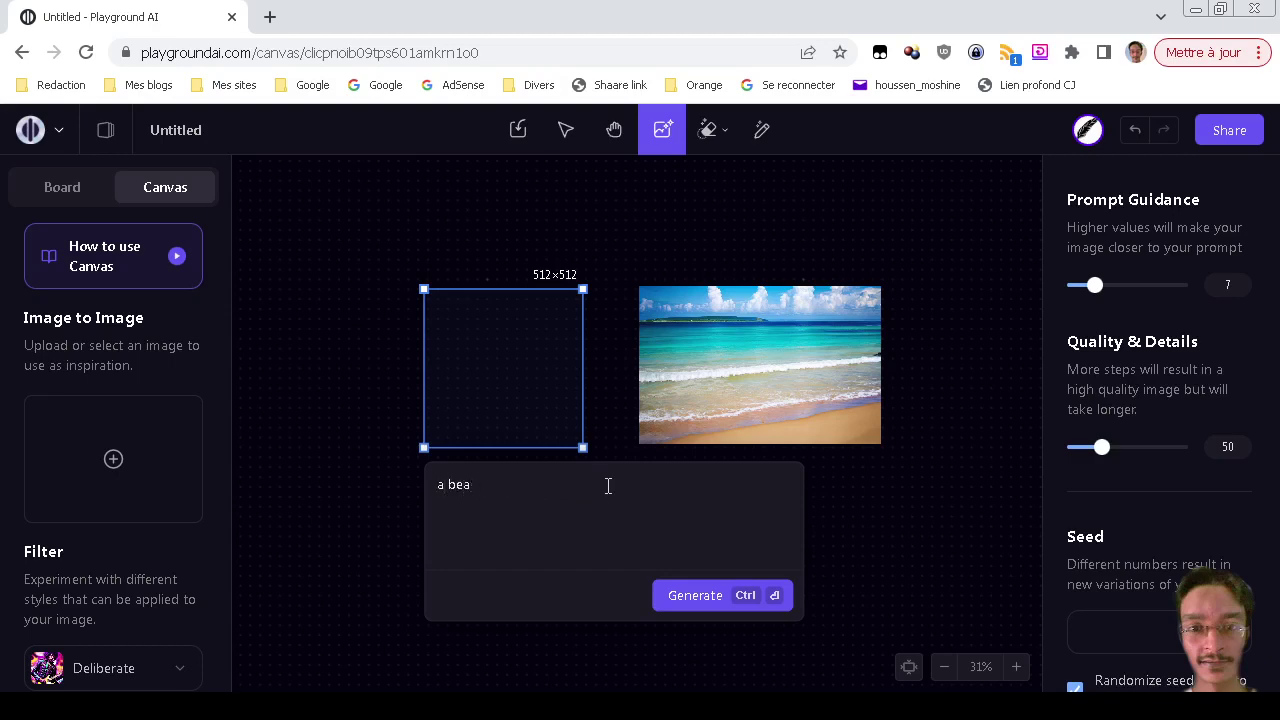
text(utiu)
key(BackSpace)
text(ful woman who)
text(is standing)
key(ctrl+Return)
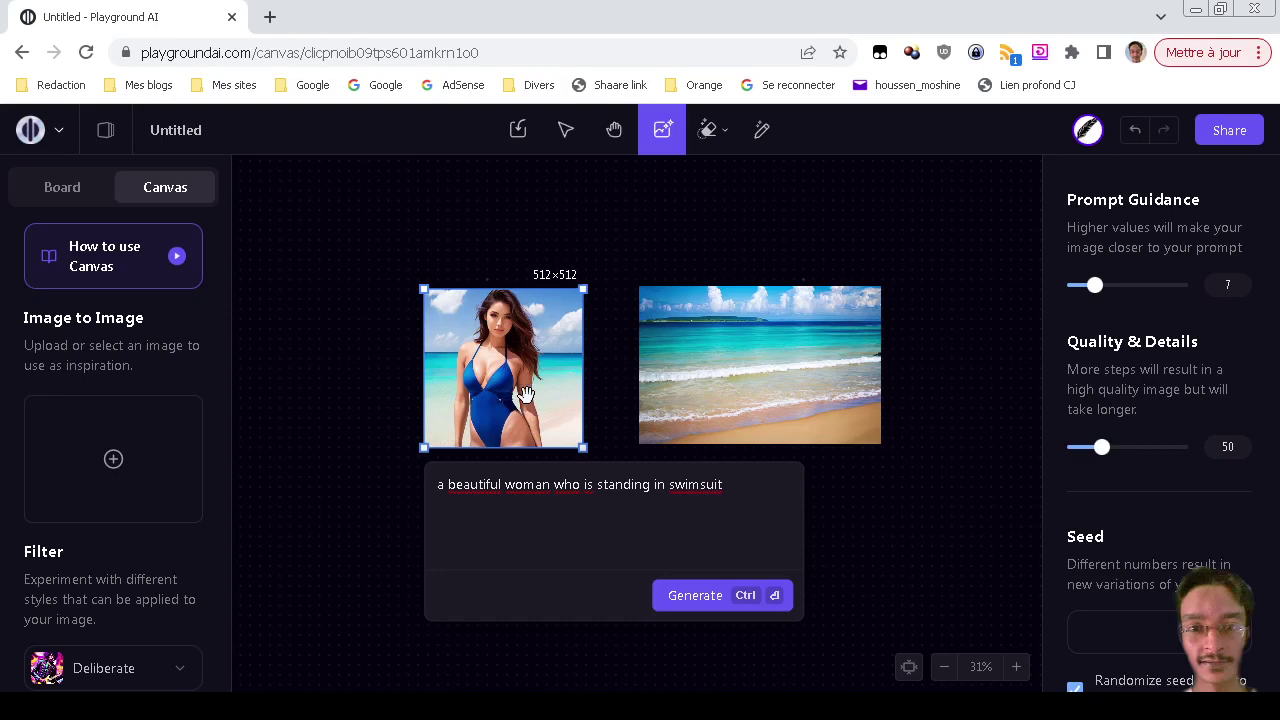
- Remove the background from the woman image and place the cutout over the middle of the beach image
click(566, 130)
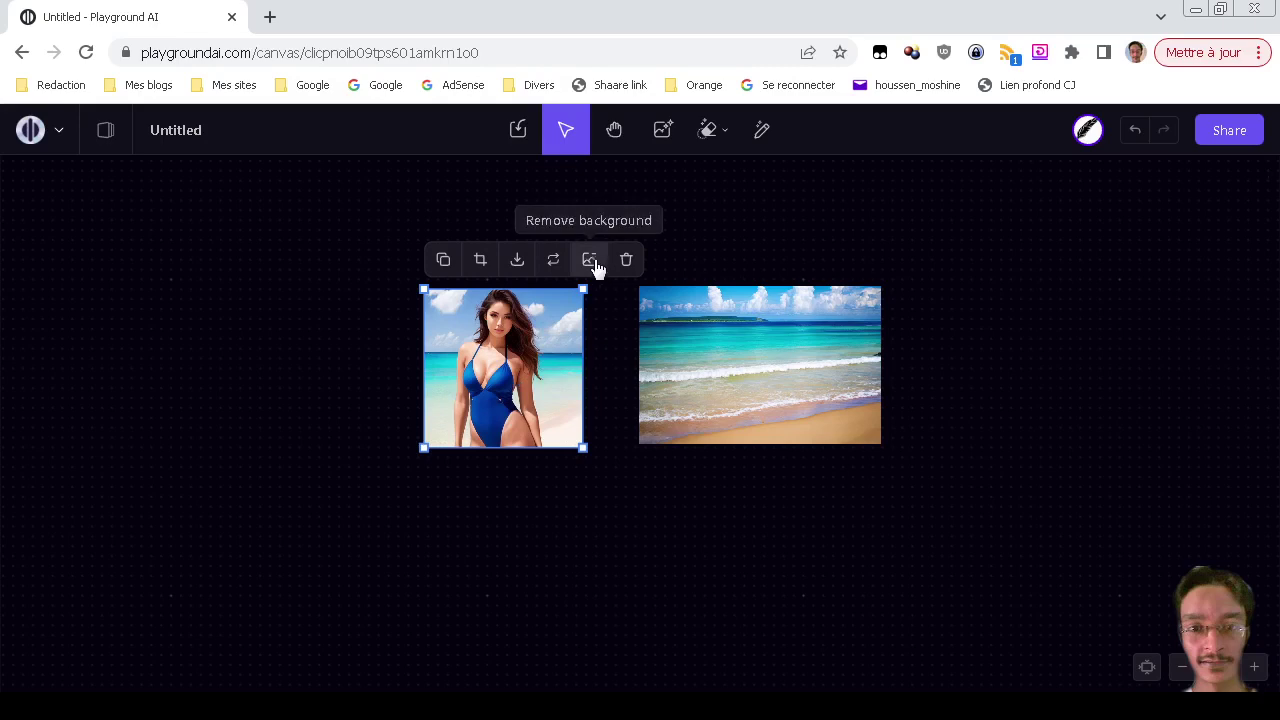
click(589, 260)
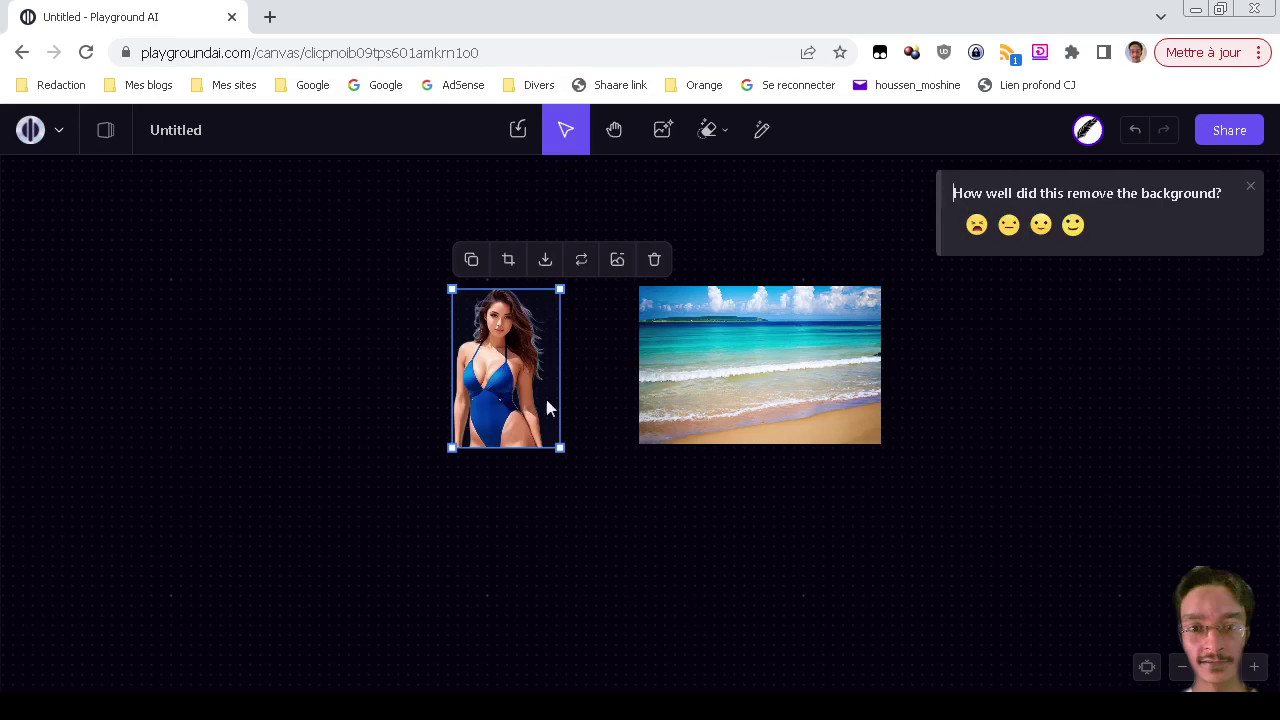
drag(518, 380, 778, 378)
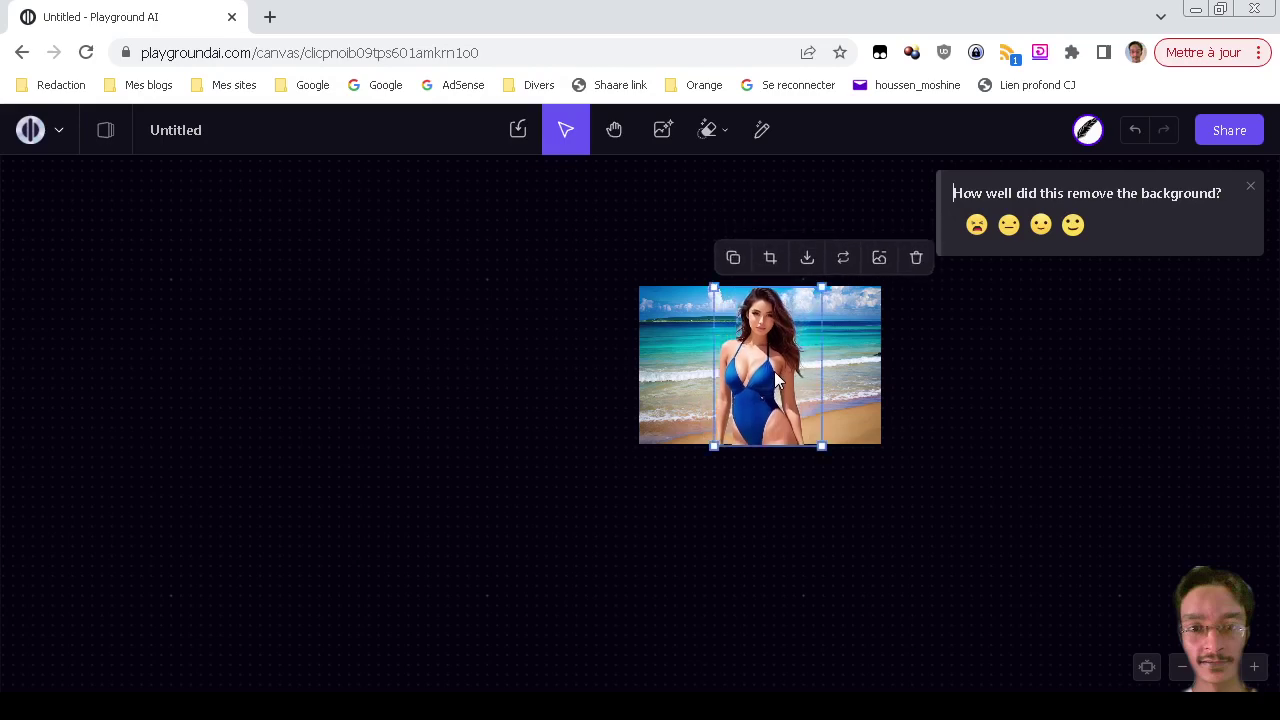
click(777, 589)
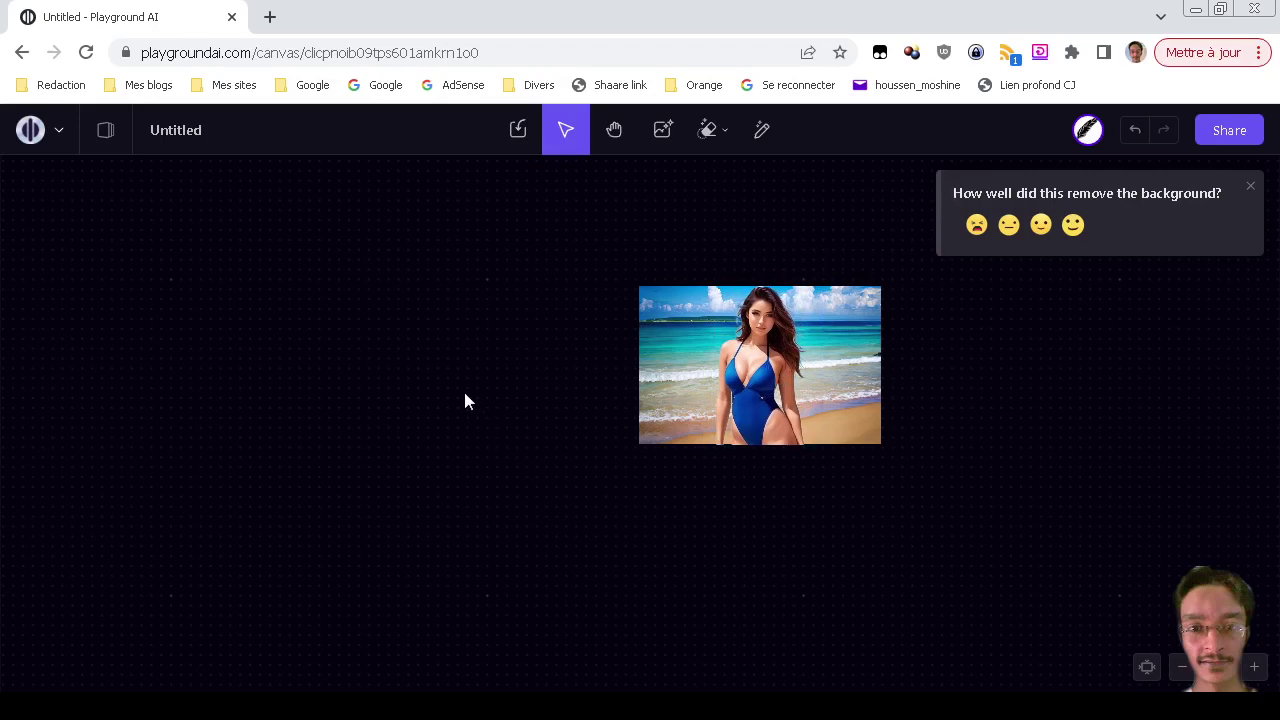
- Generate an image from the prompt "womens who is talking" in the frame beside the beach scene, and regenerate it twice for new variations
click(663, 131)
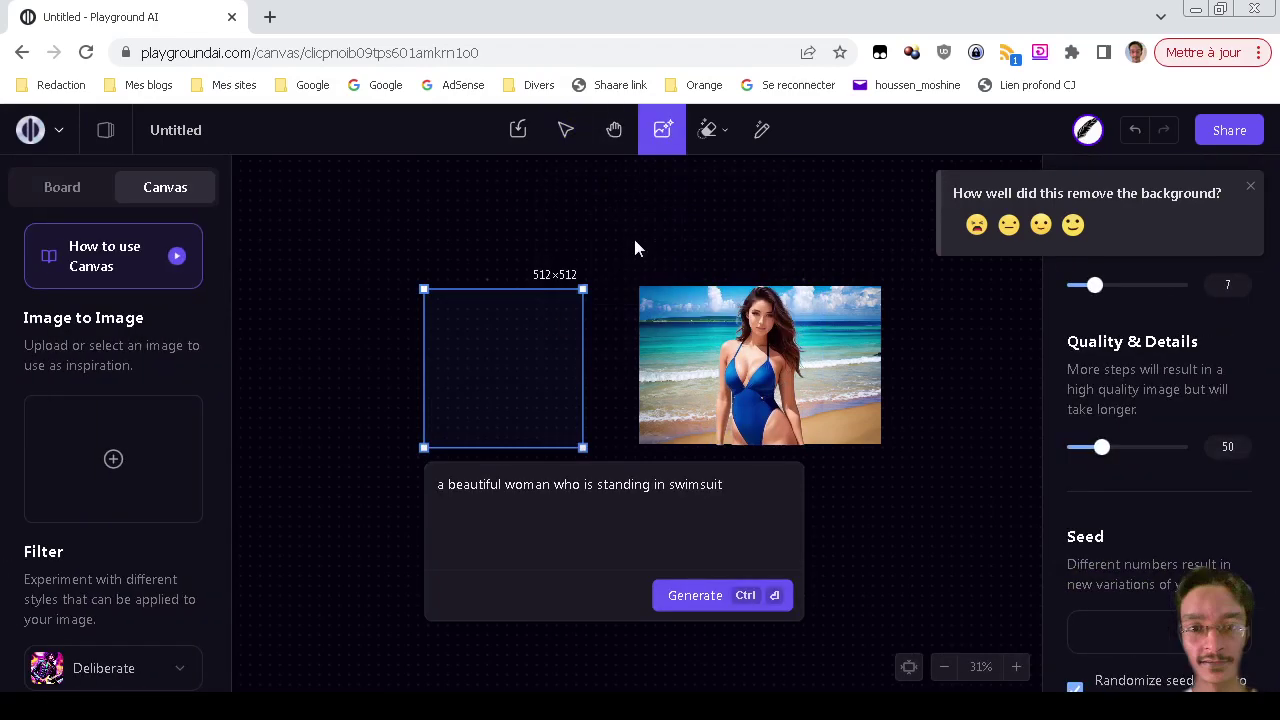
click(760, 494)
key(ctrl+a)
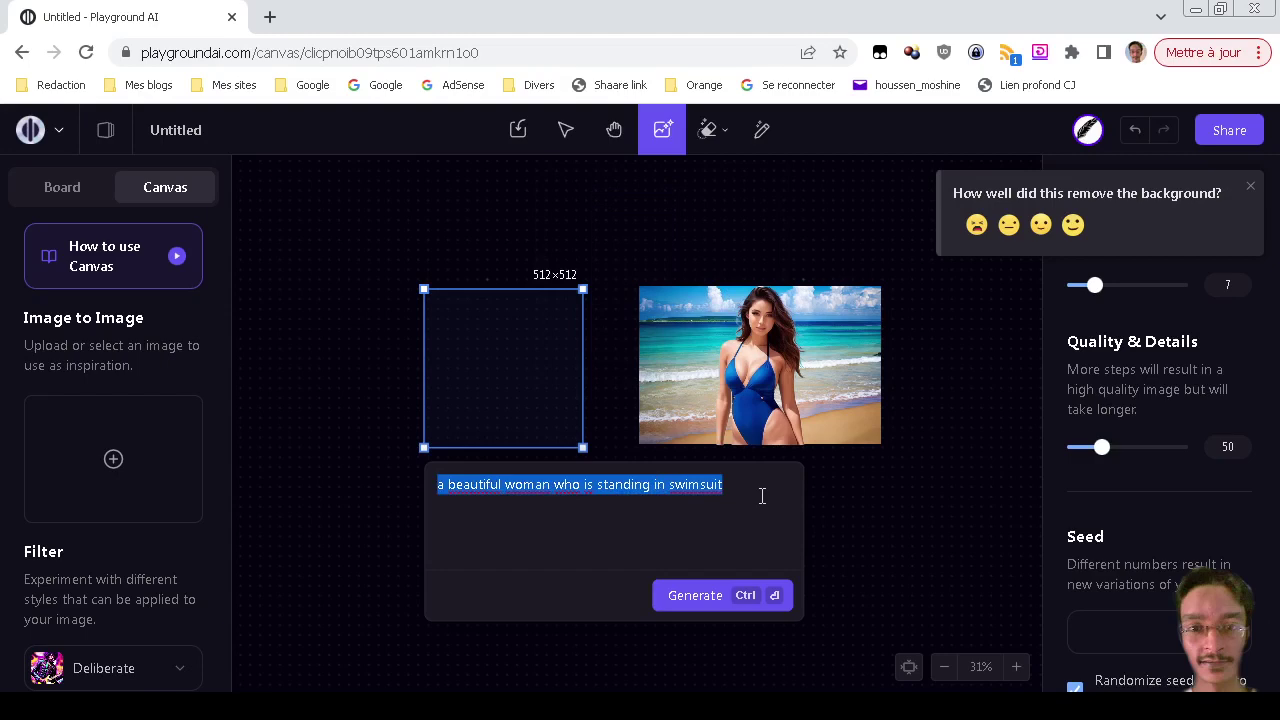
text(womens)
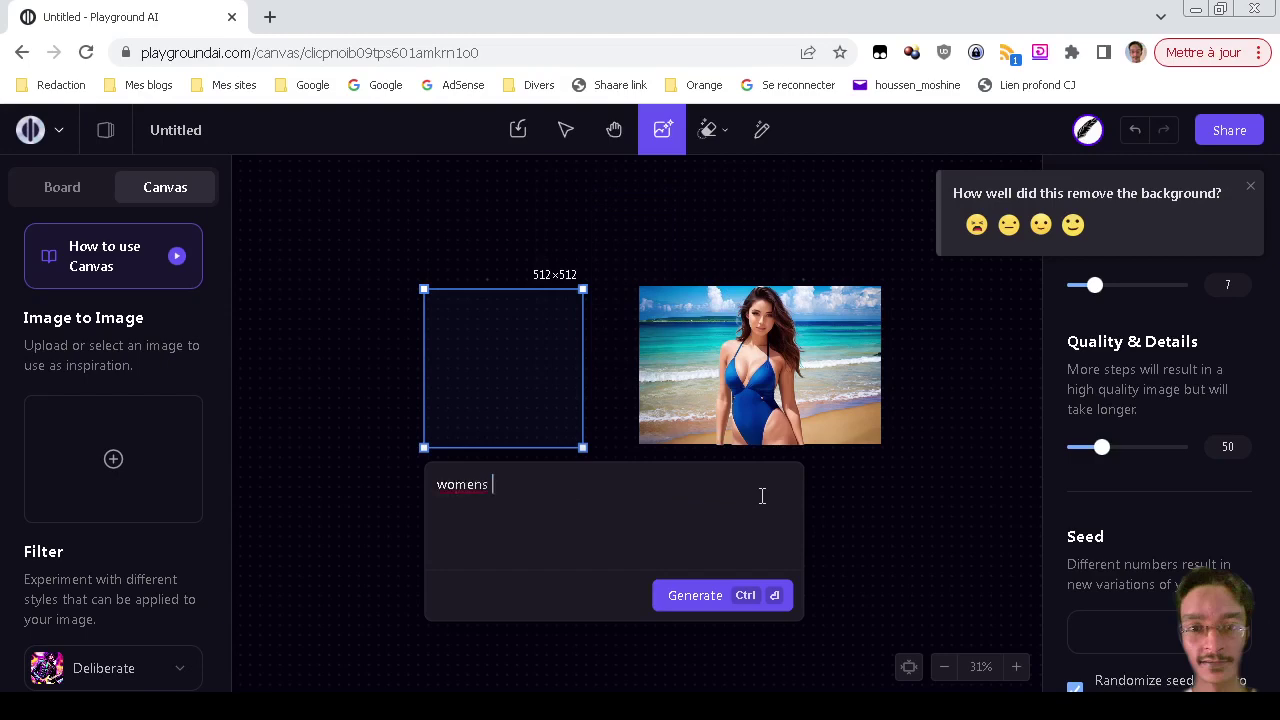
key(ctrl+a)
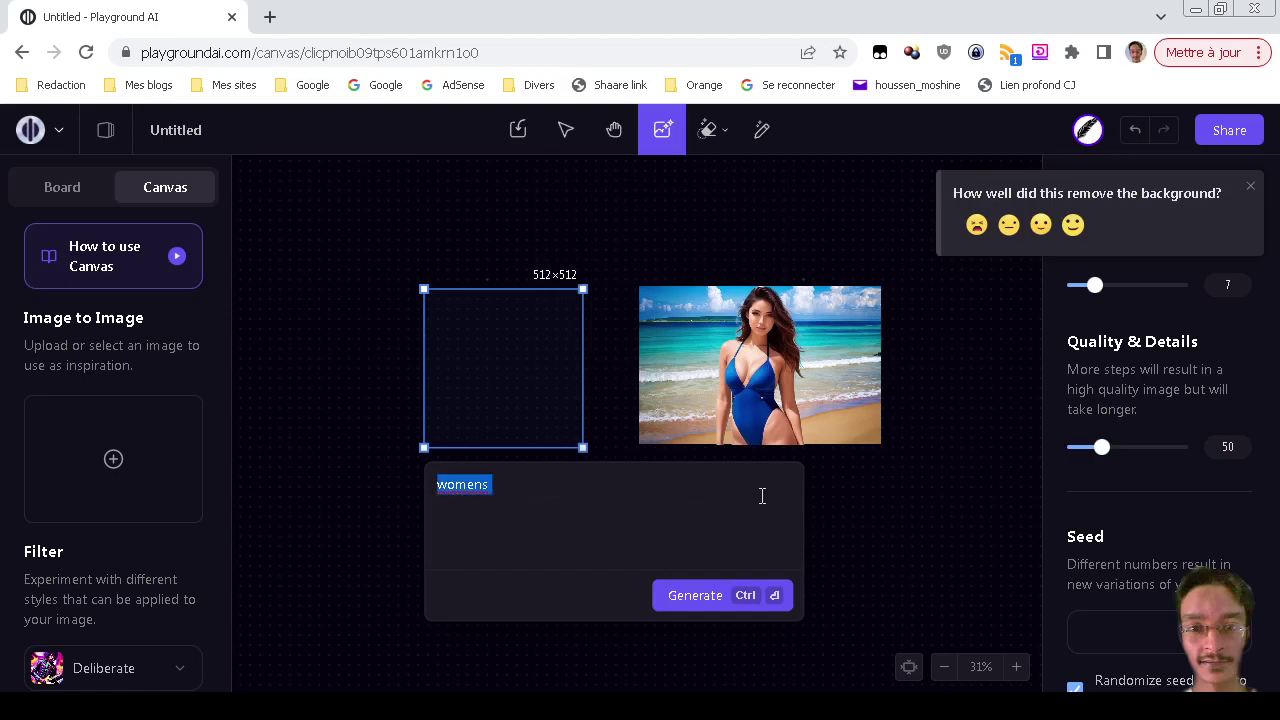
click(762, 496)
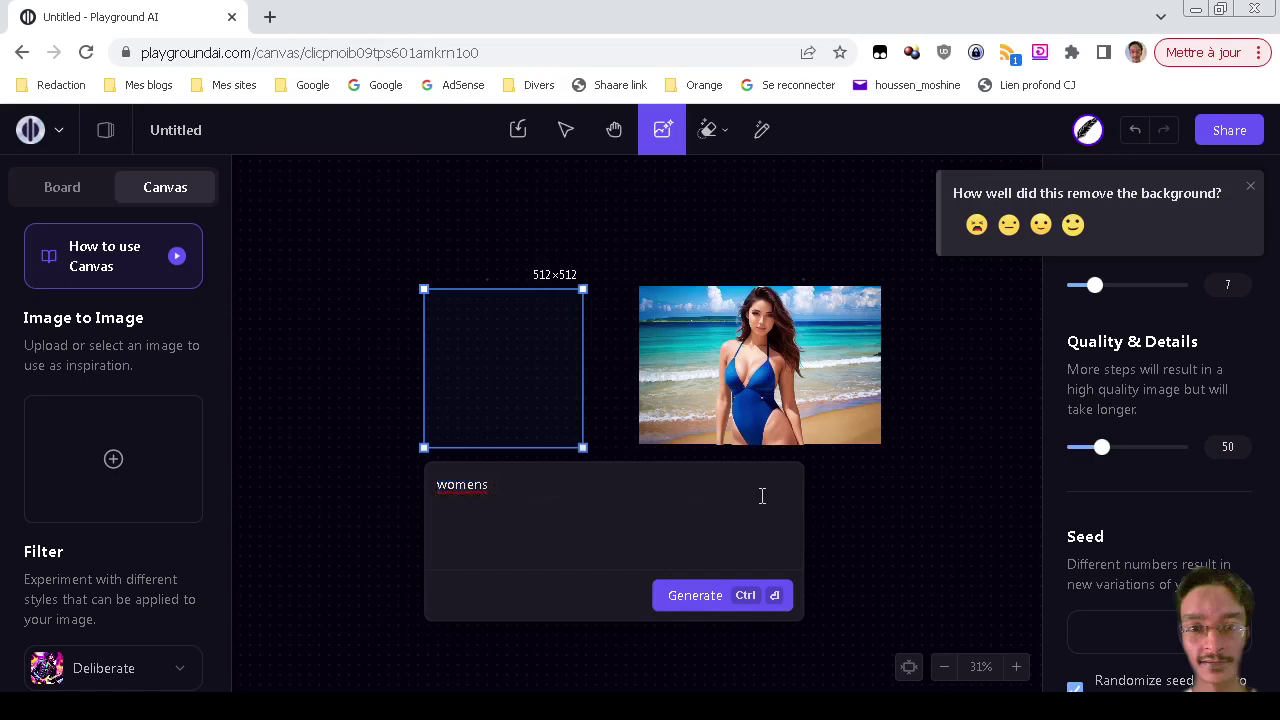
text(who is talking)
key(ctrl+Return)
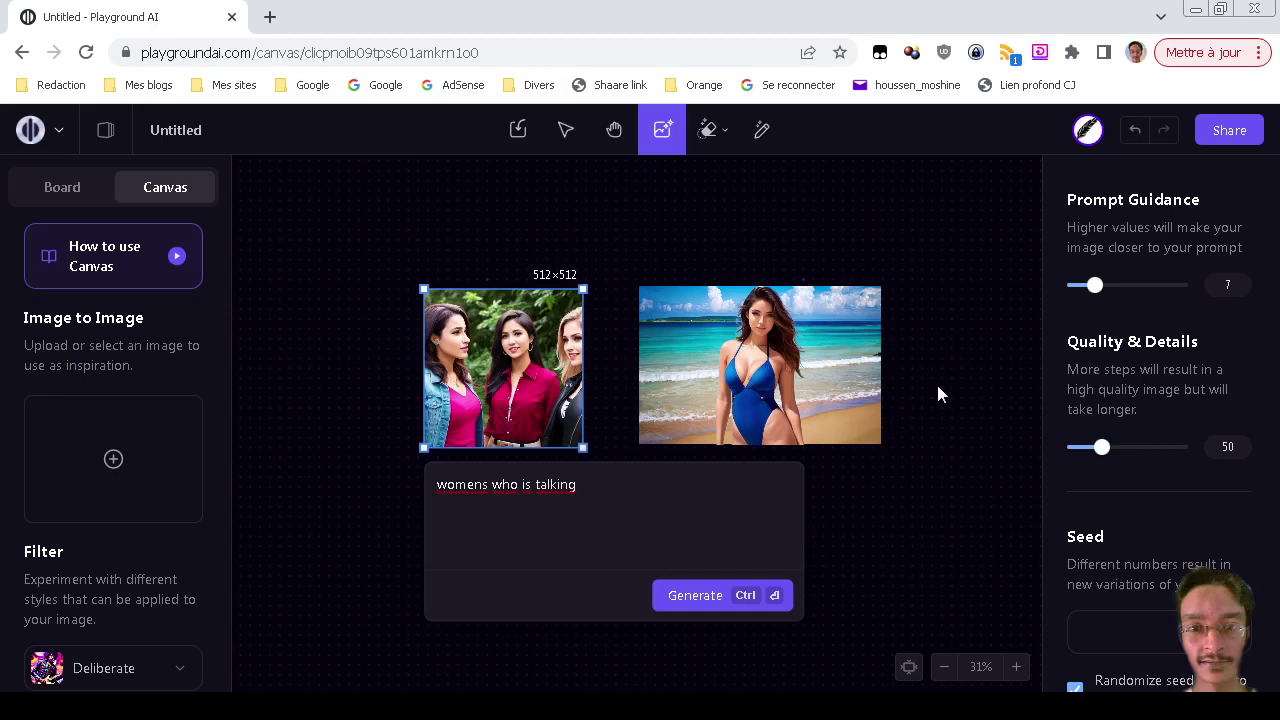
click(688, 603)
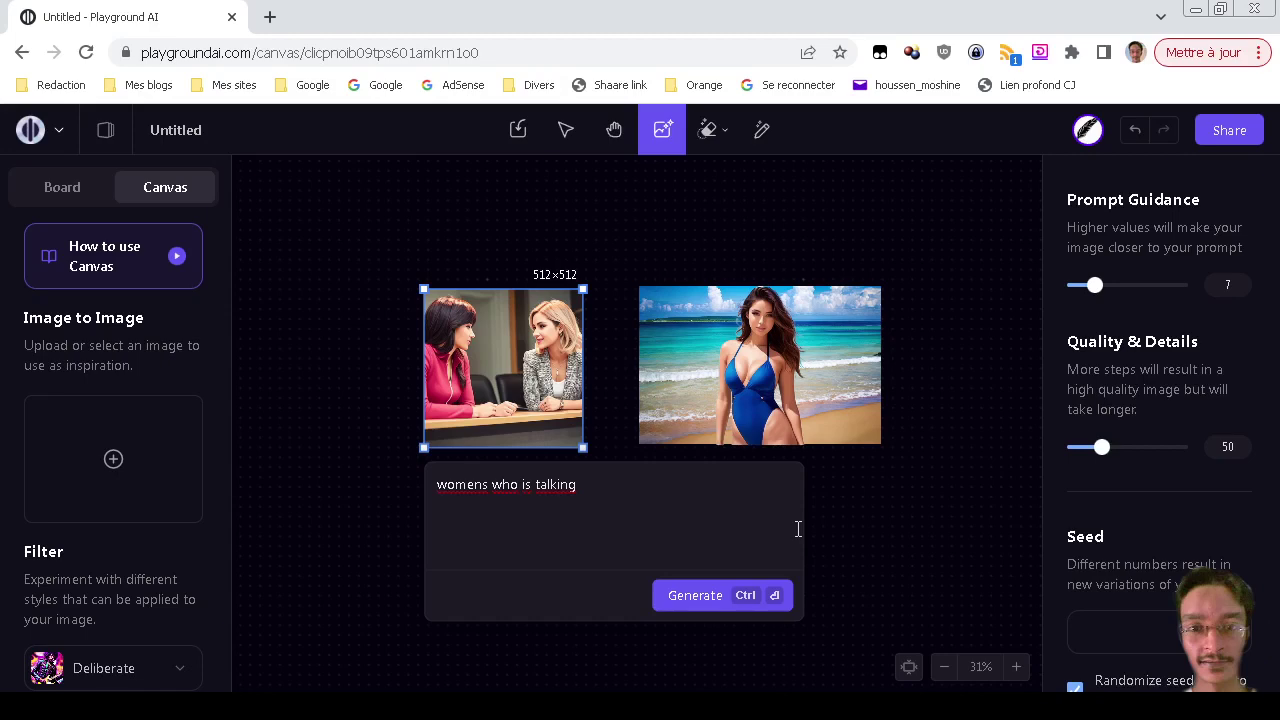
click(700, 600)
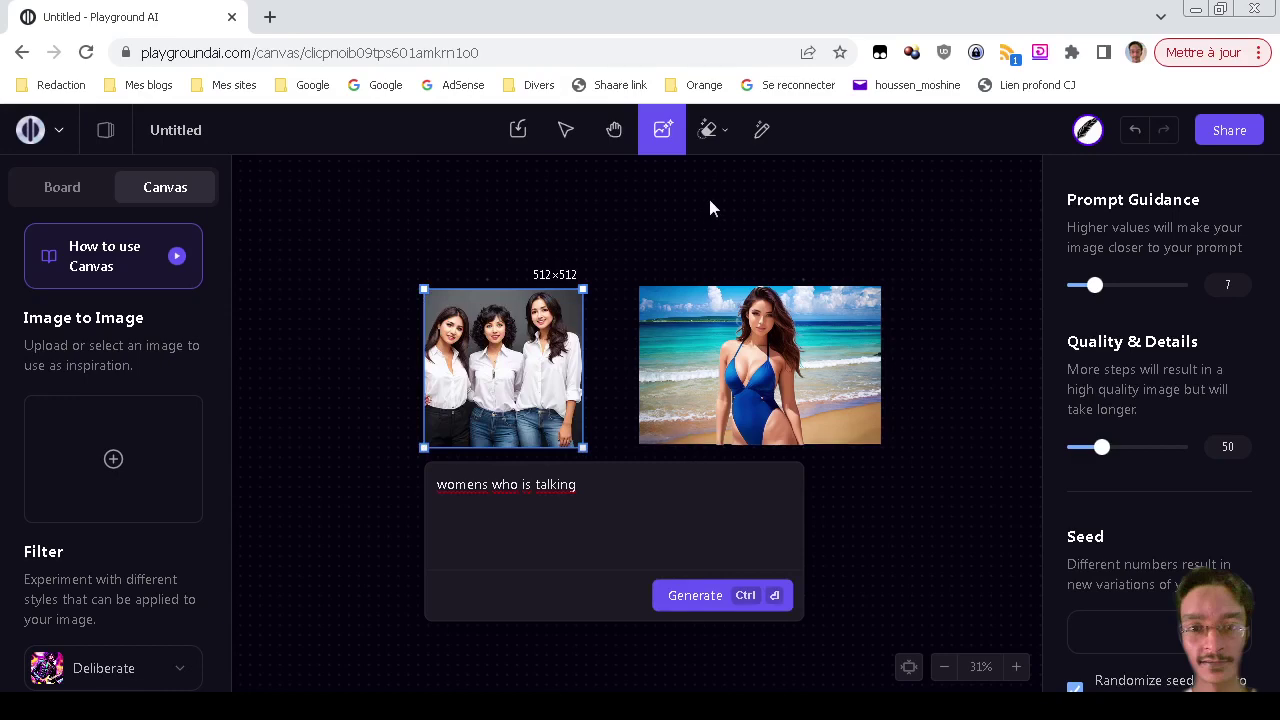
- Erase the middle woman from the generated three-woman image with the Object Eraser, repeating the erase on the same area
click(720, 137)
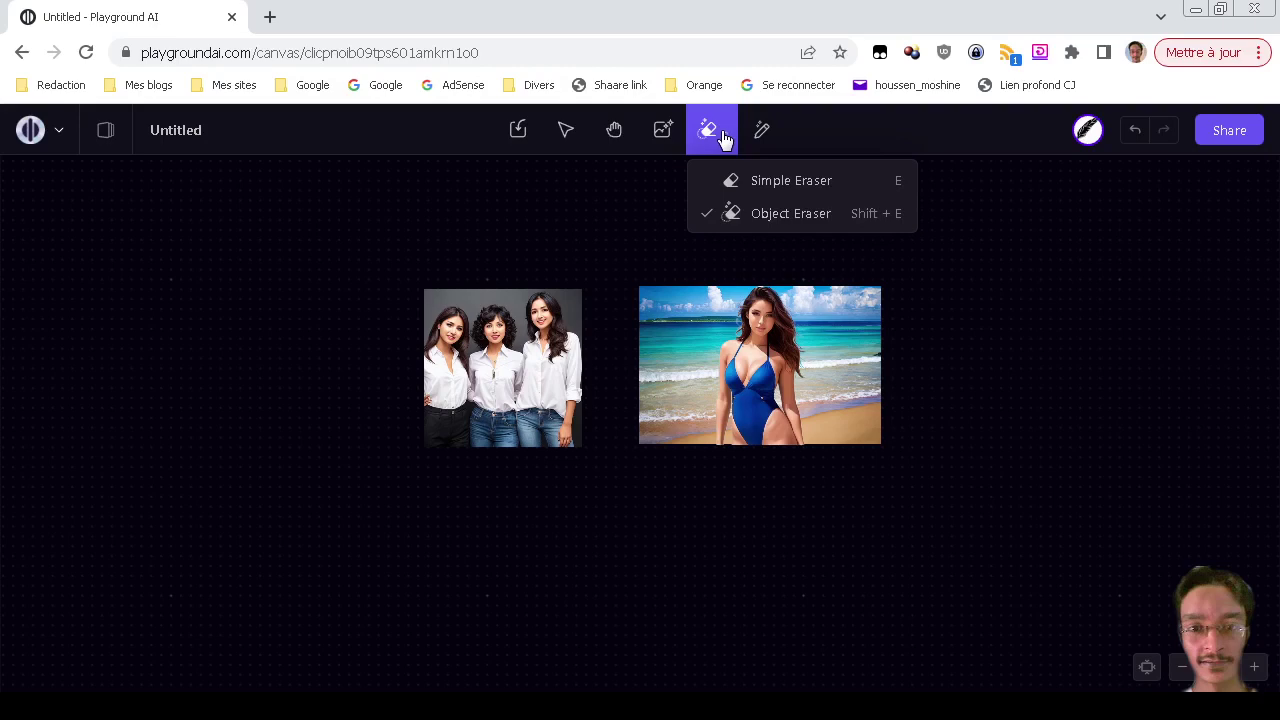
click(769, 212)
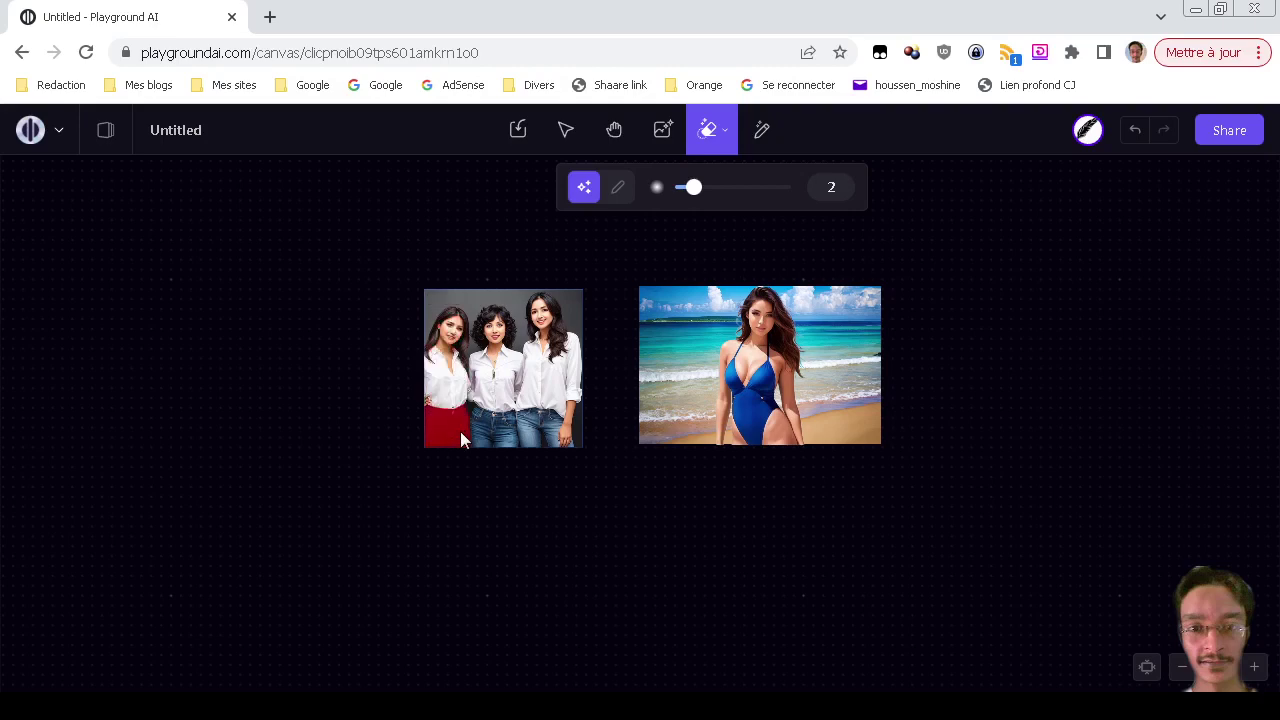
click(499, 388)
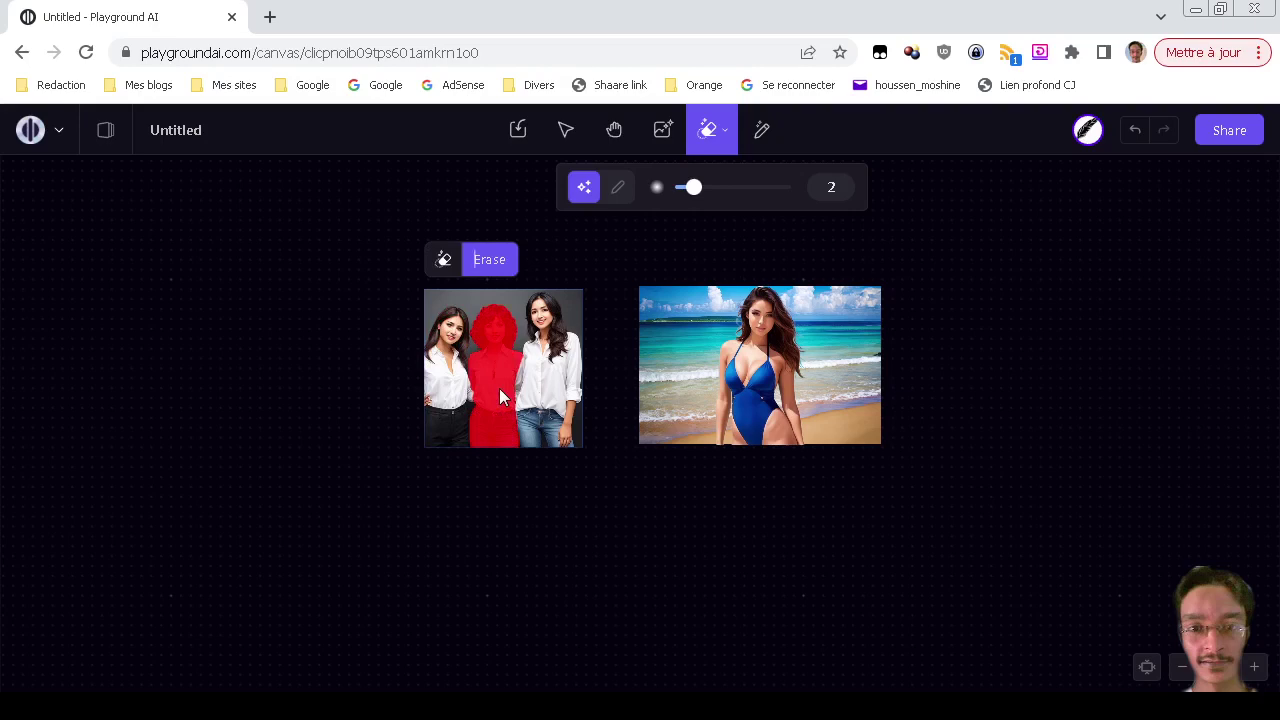
click(498, 262)
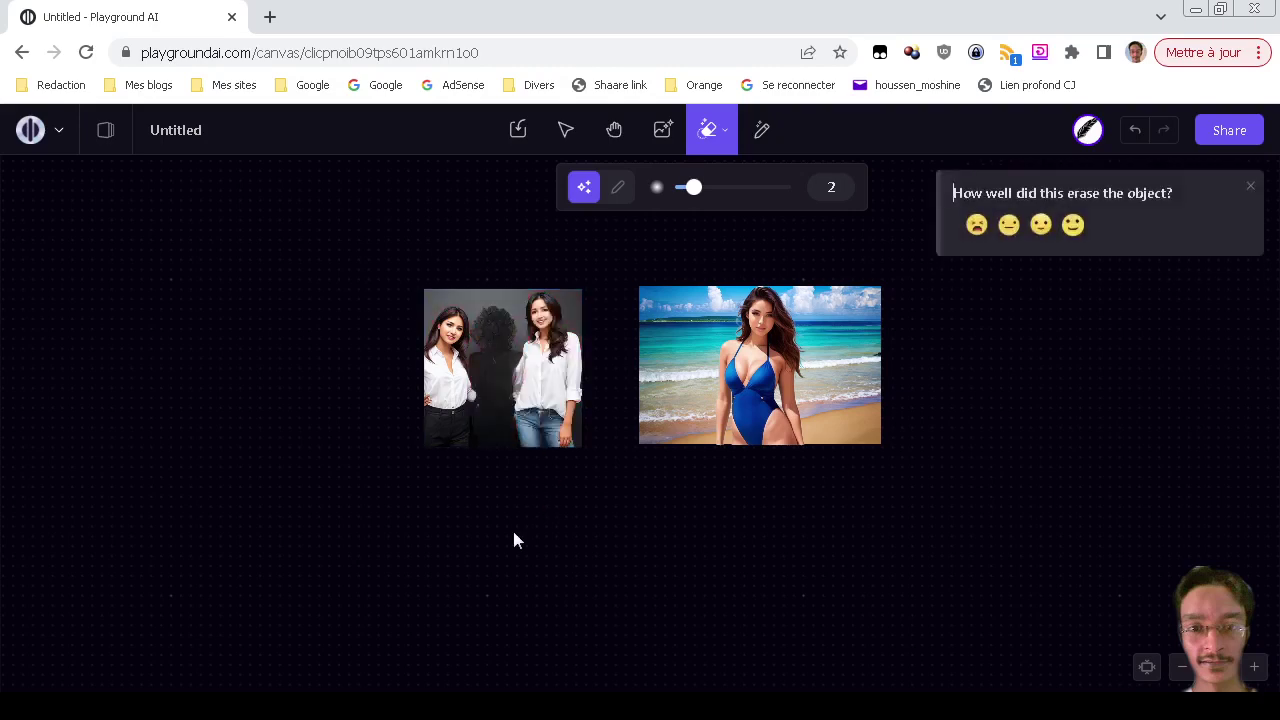
click(498, 355)
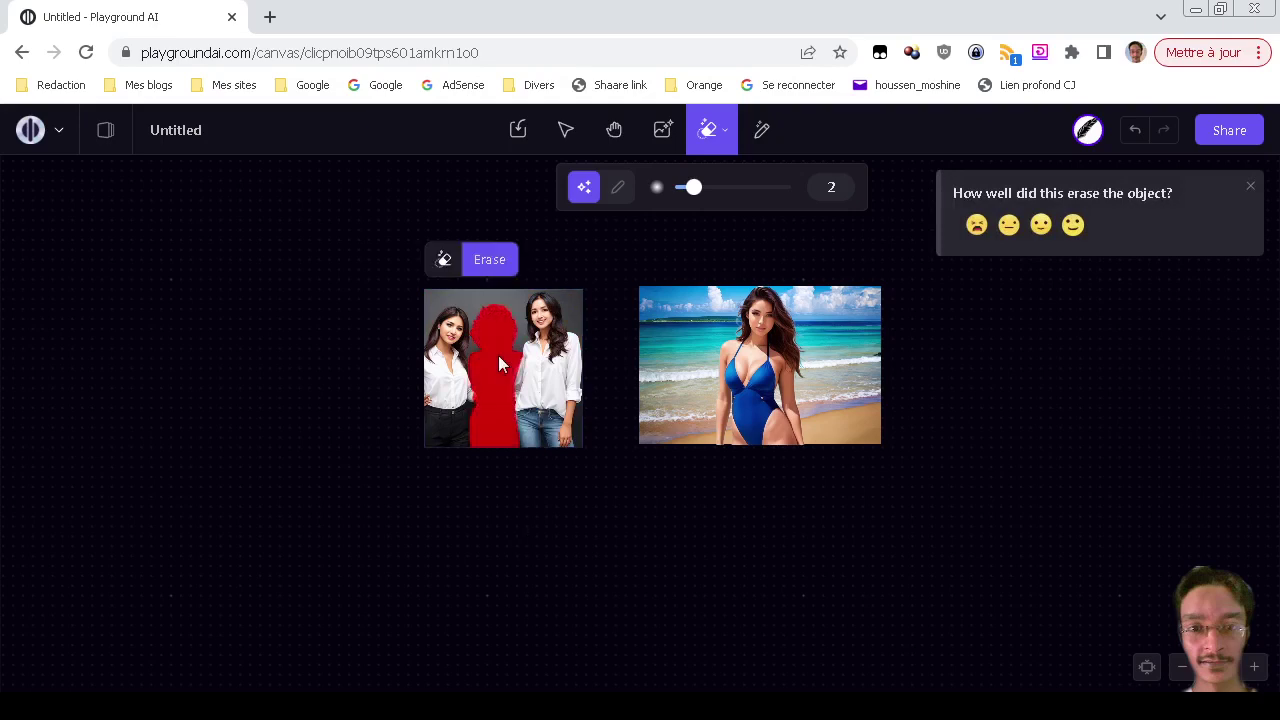
click(502, 266)
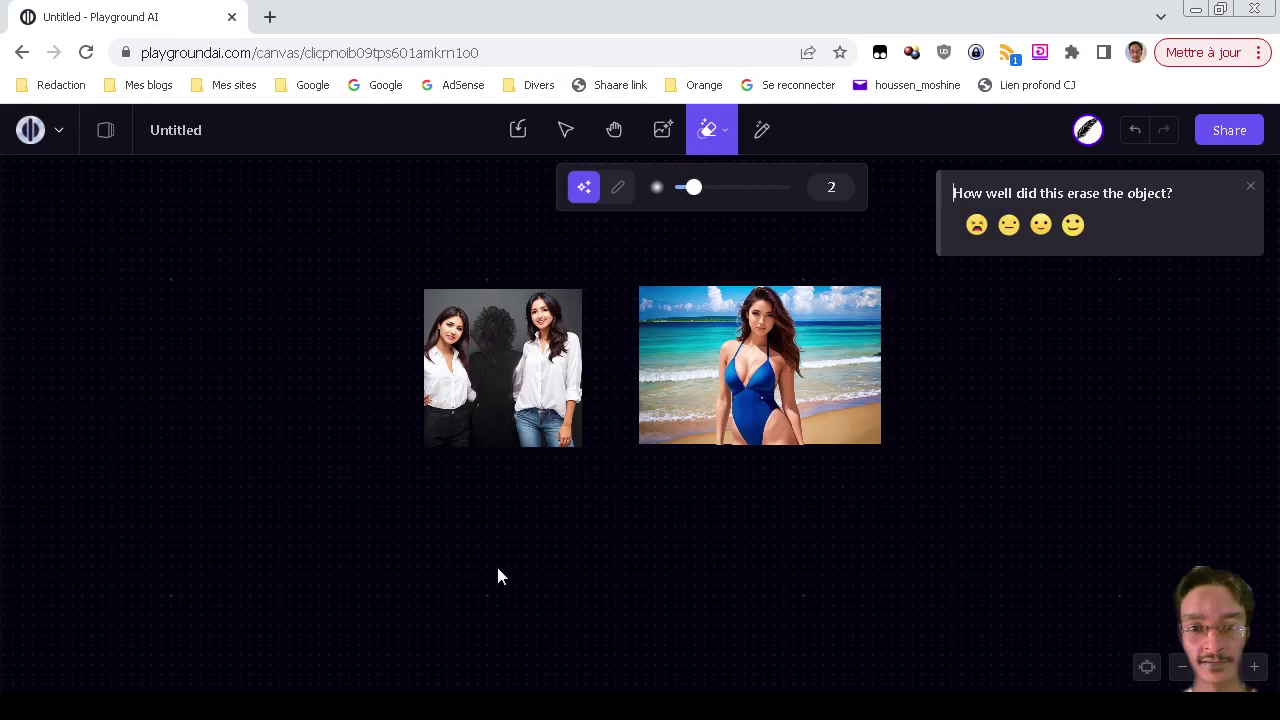
- Remove the background from the image of the two remaining women and move the cutout partly over the beach, beside the woman in the swimsuit
click(565, 132)
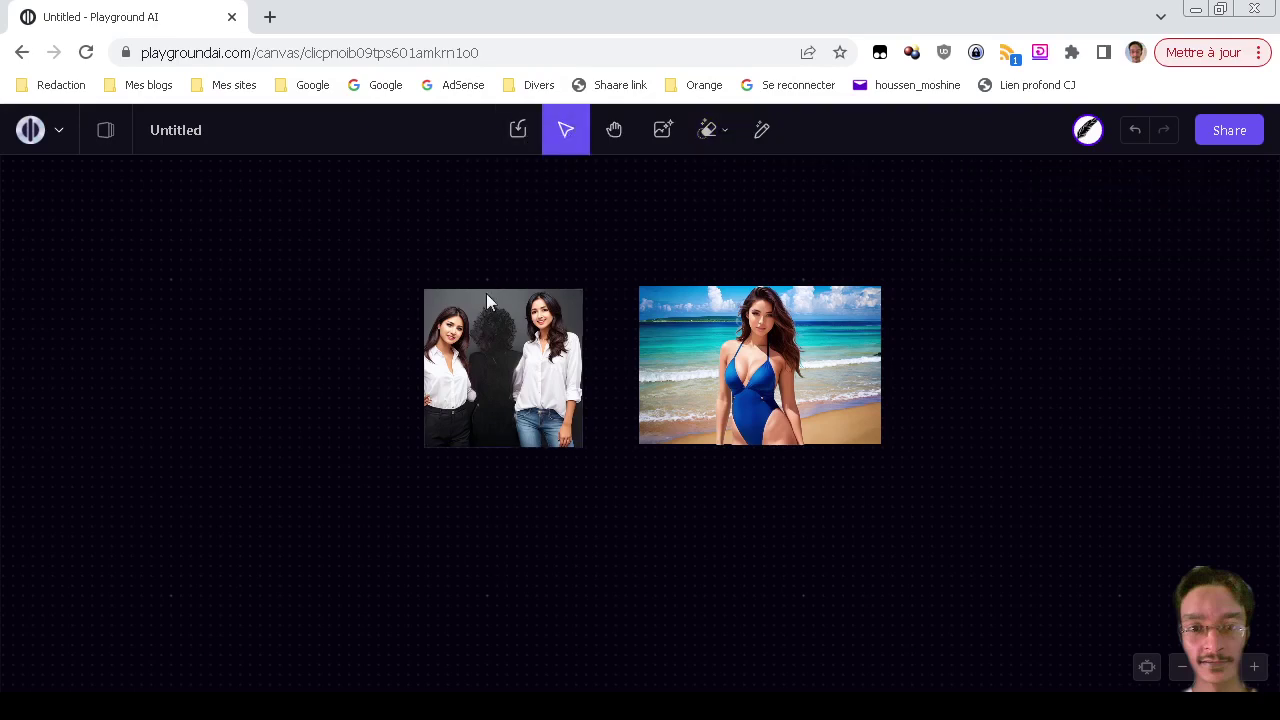
click(486, 300)
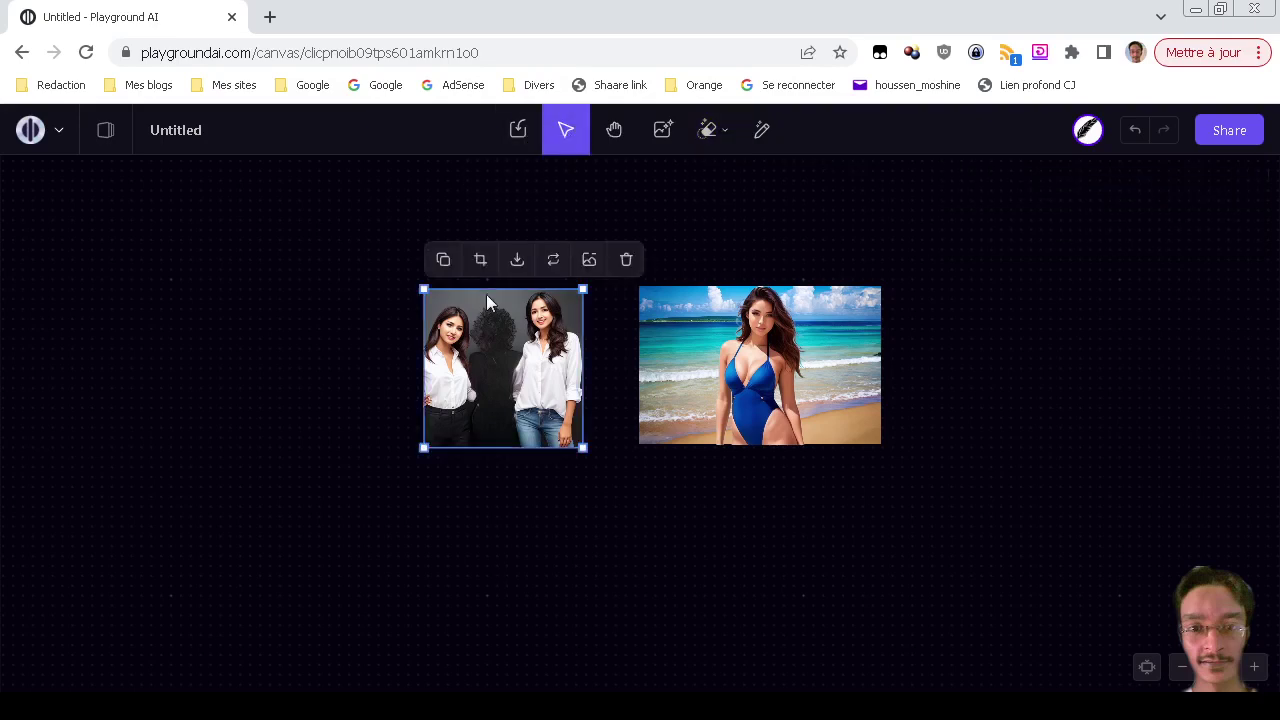
click(591, 260)
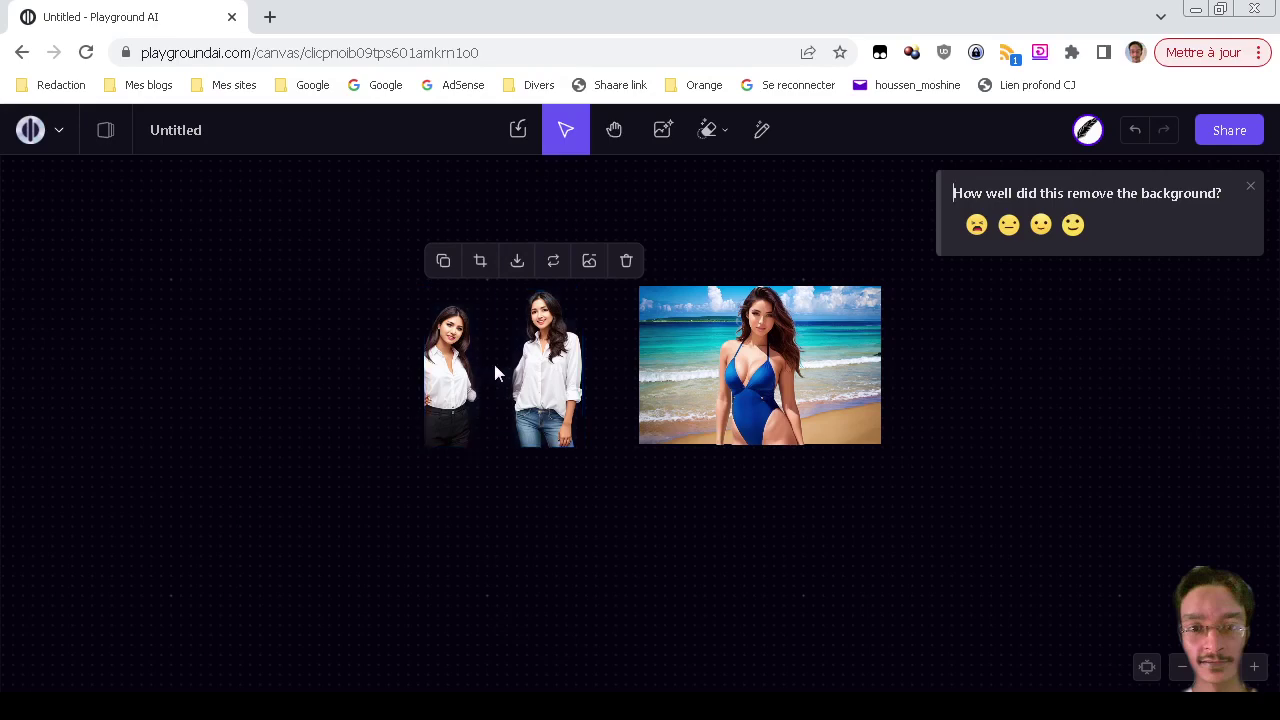
drag(494, 371, 623, 374)
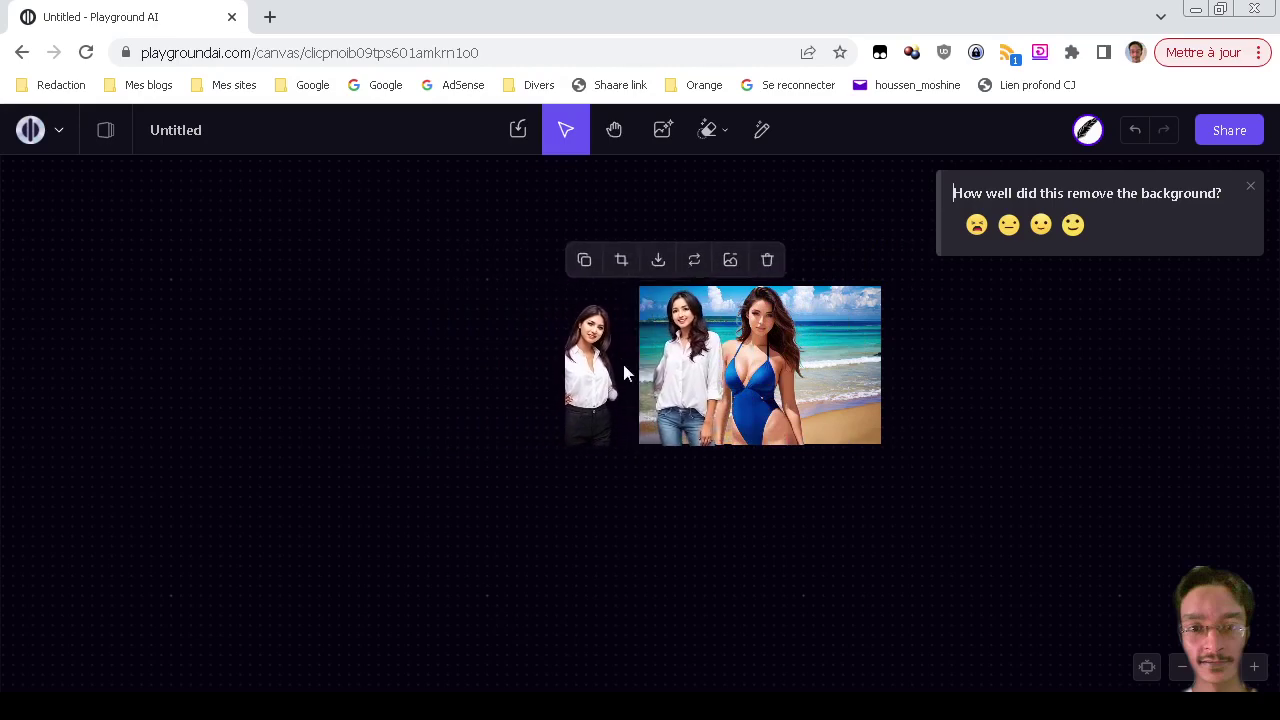
click(635, 535)
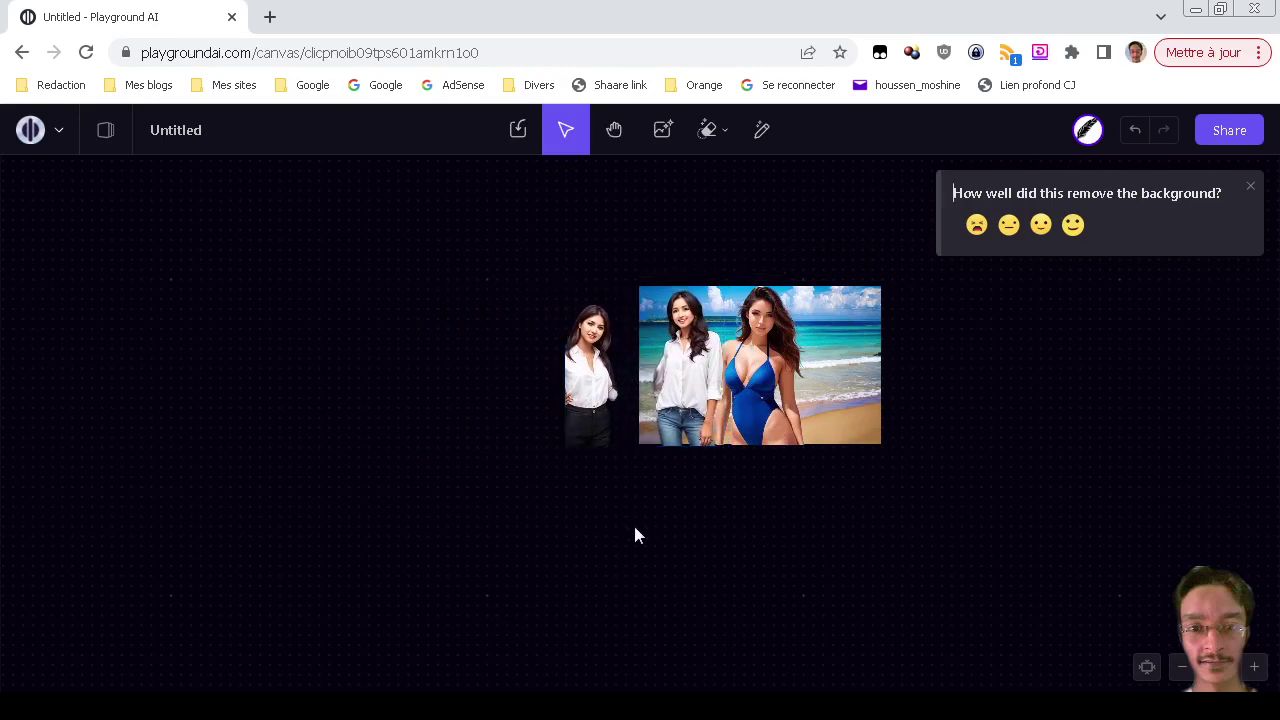
click(1251, 188)
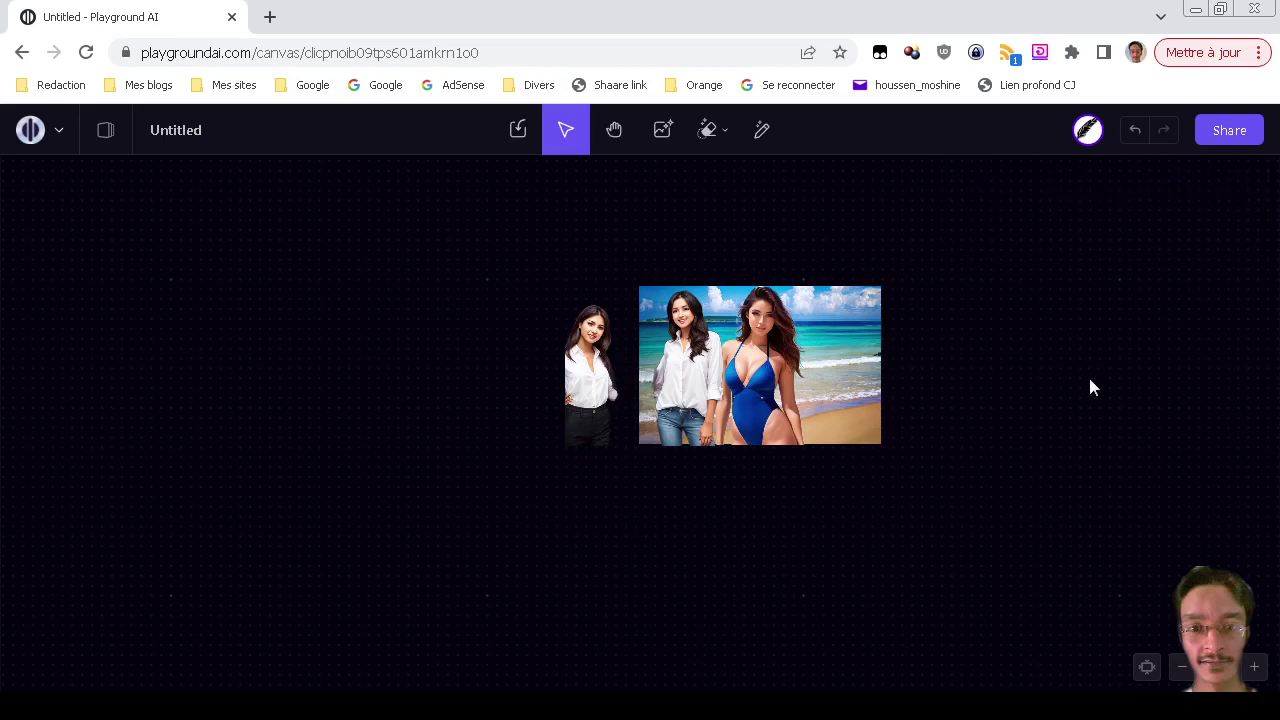
- View the canvas sharing options and close them without changing anything
click(1221, 140)
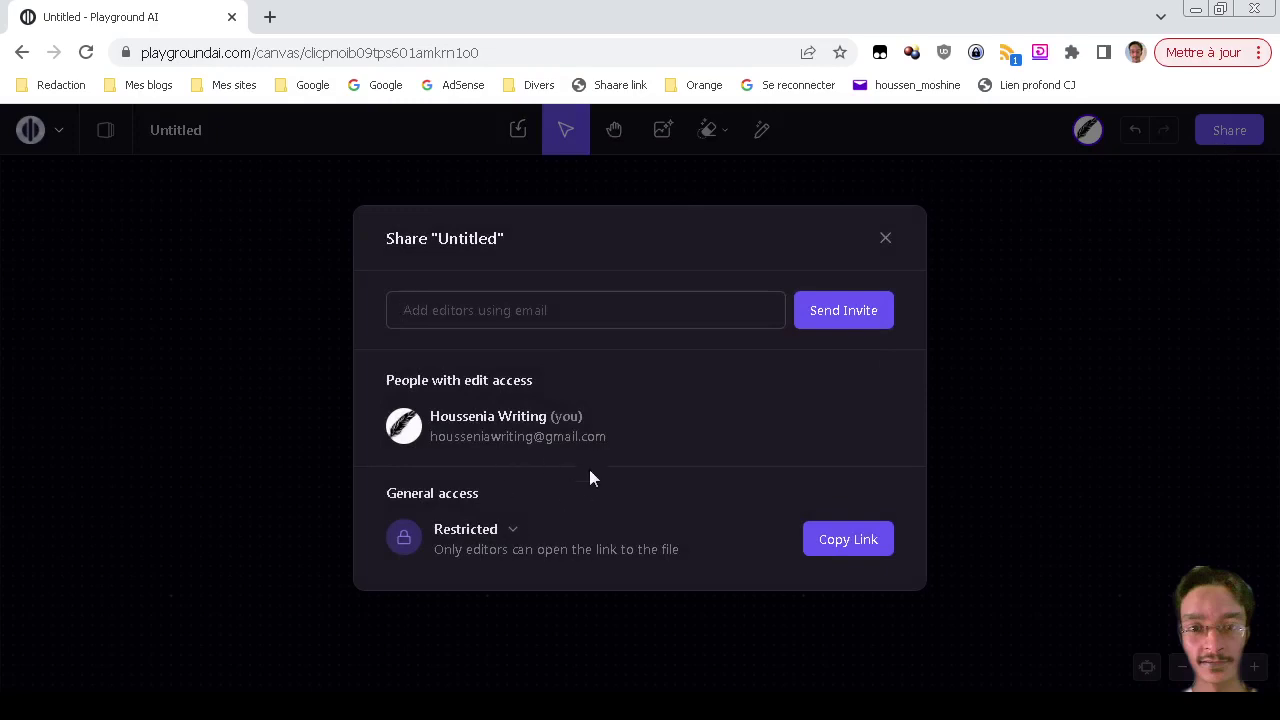
click(887, 240)
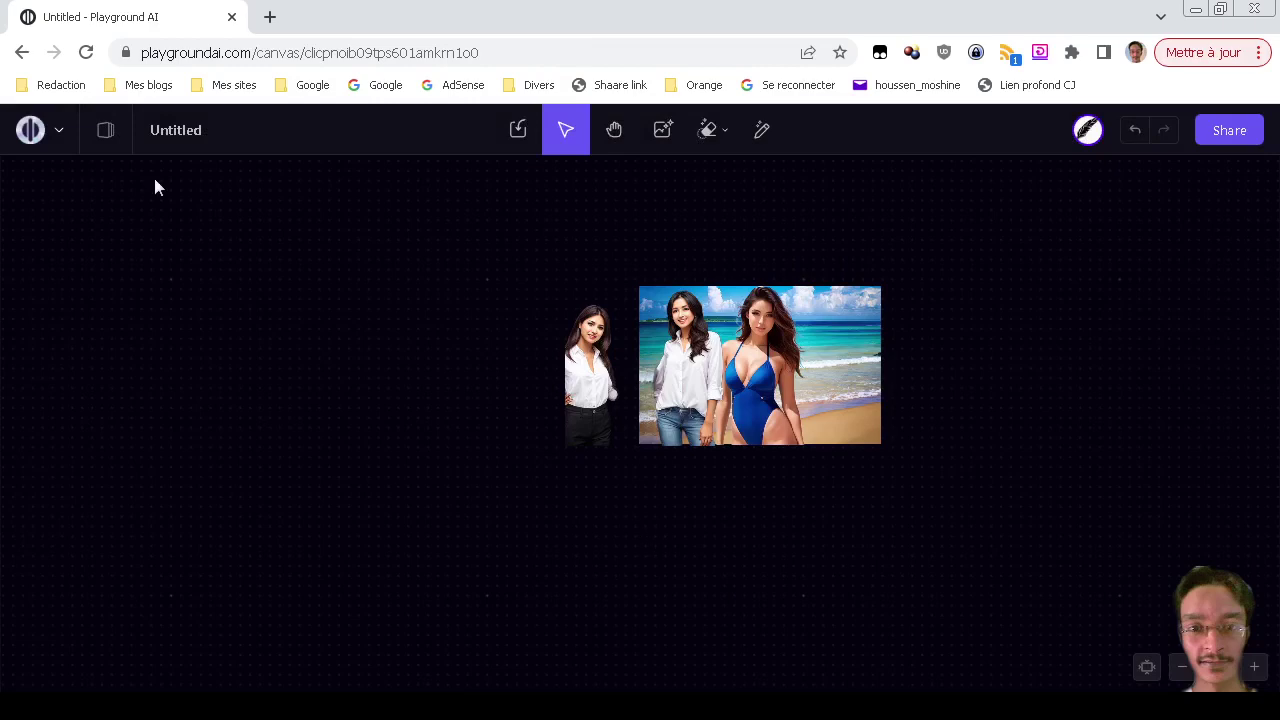
- Move the two-women cutout off the beach image and delete it from the canvas
click(598, 365)
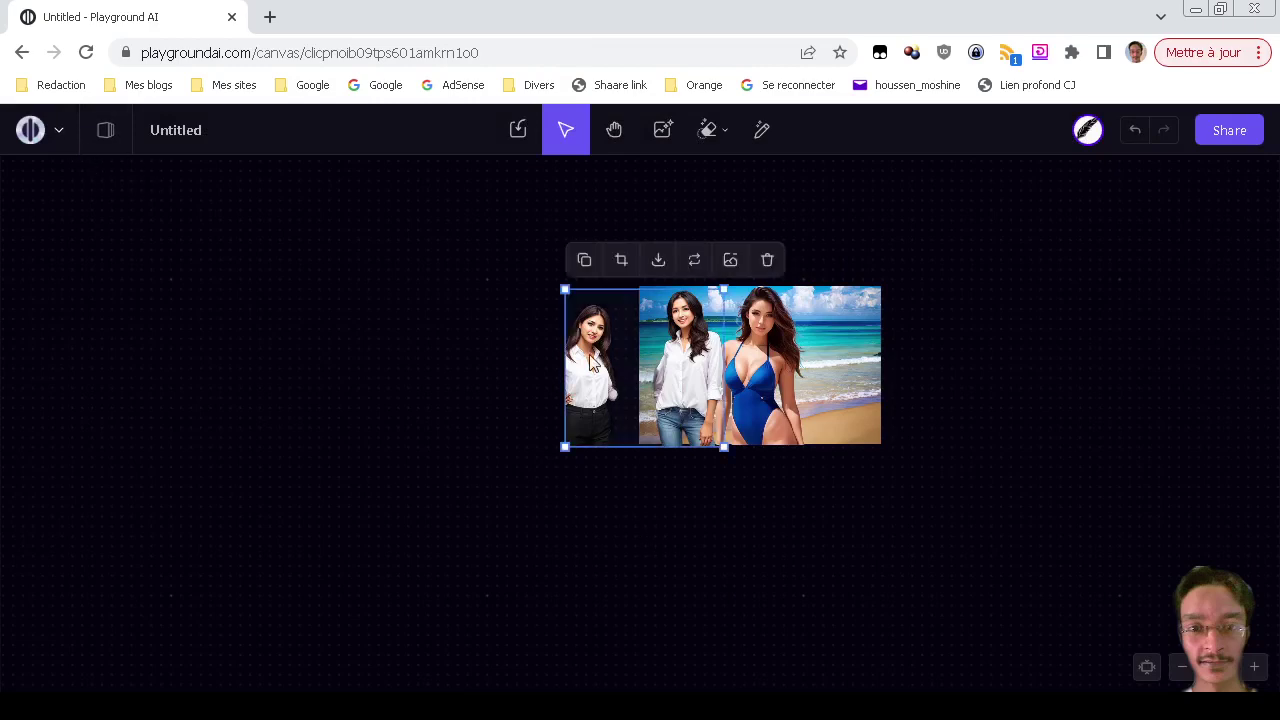
drag(600, 366, 442, 368)
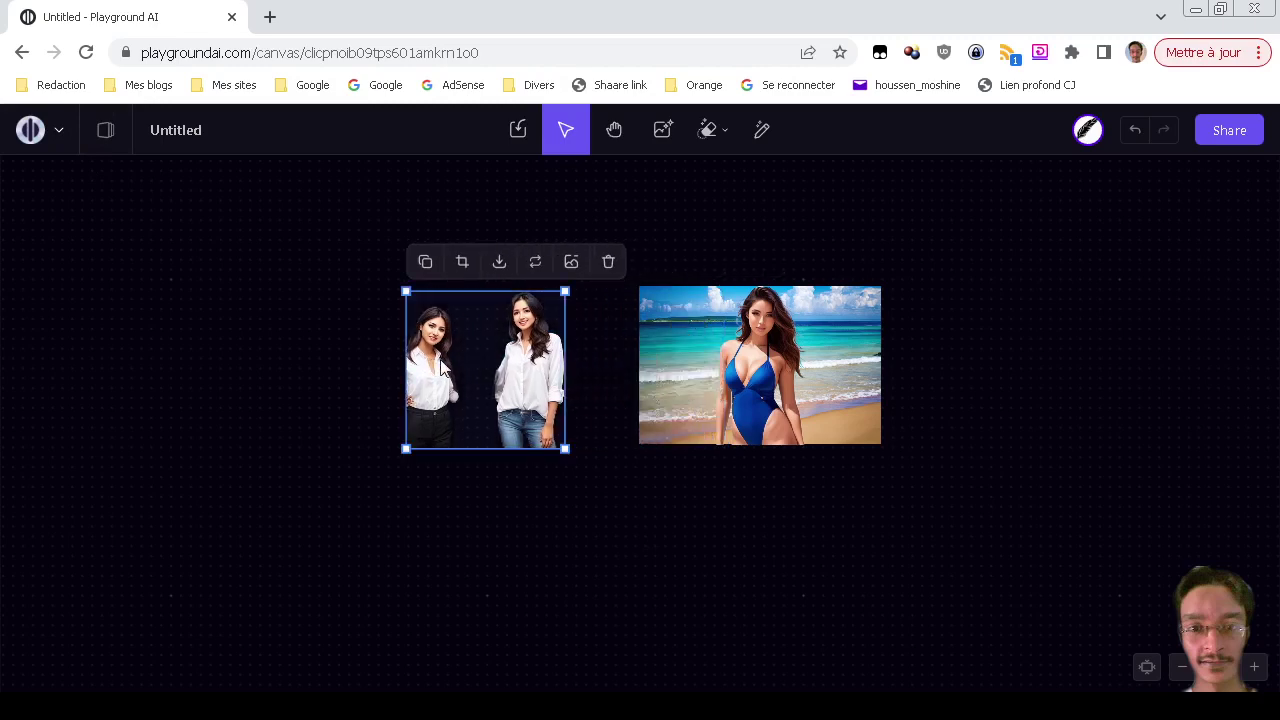
click(608, 262)
- Download the beach background image on its own from the canvas
click(779, 372)
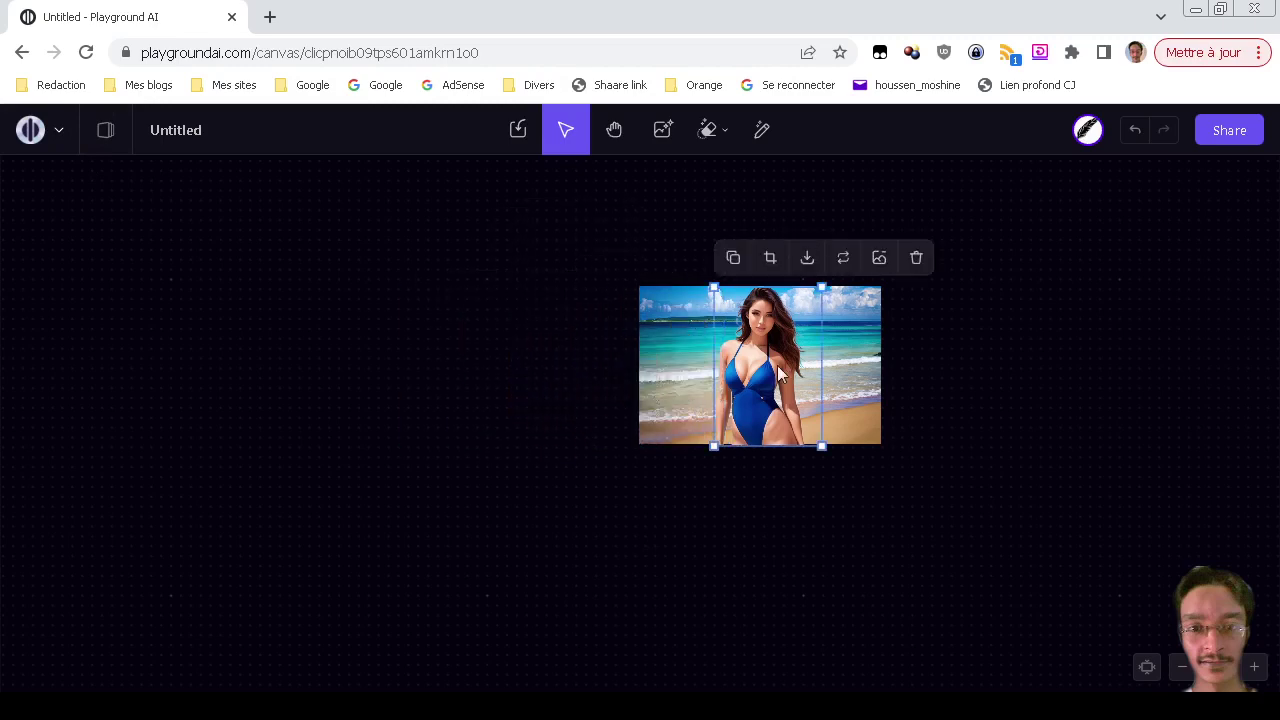
click(848, 363)
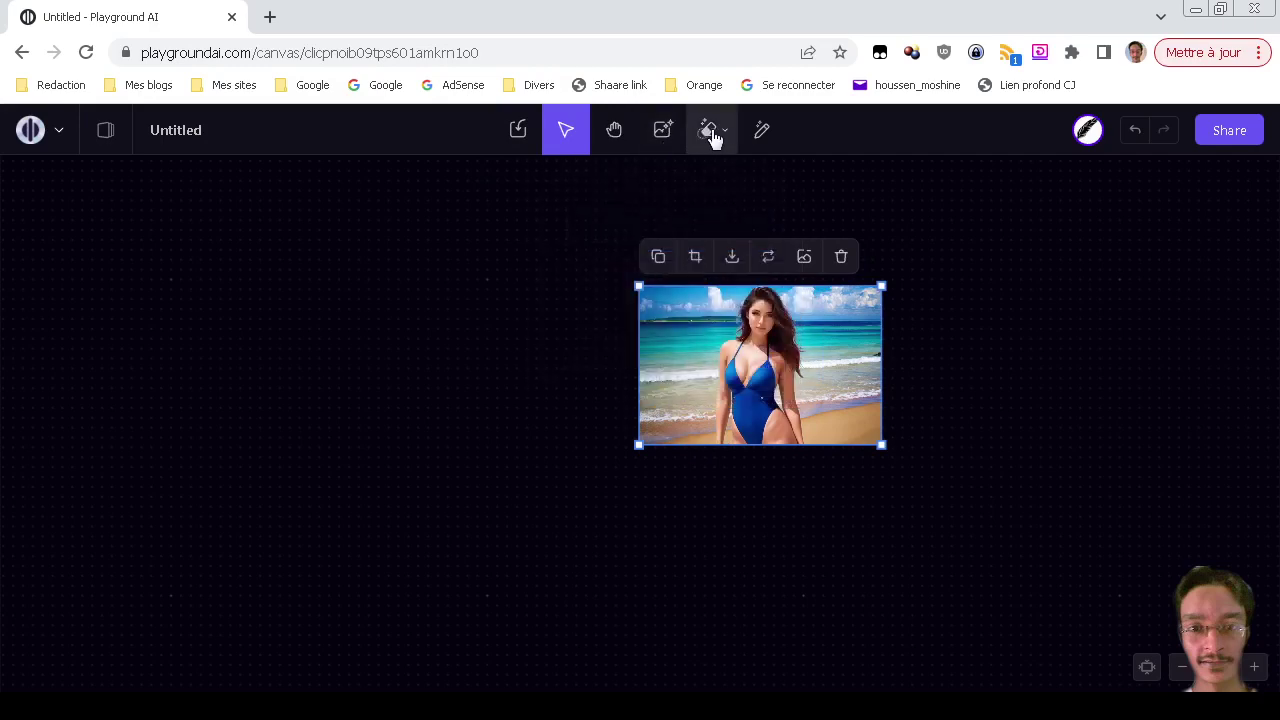
click(734, 257)
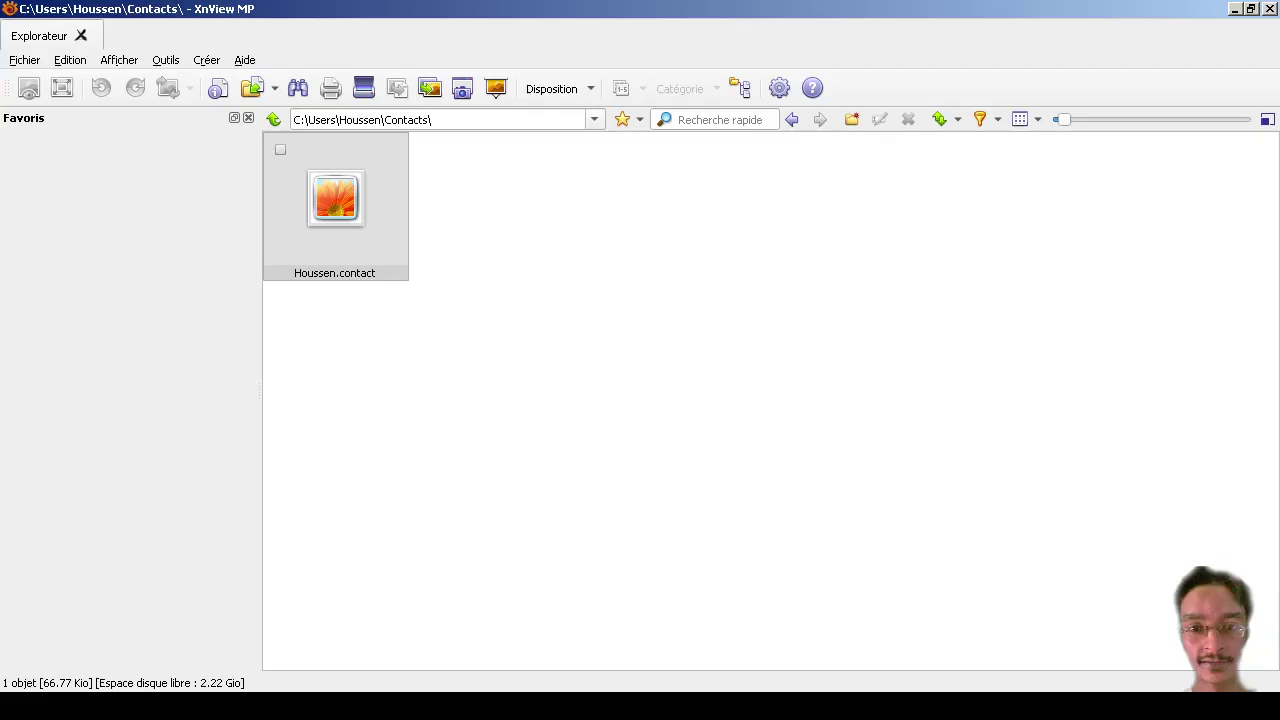
- Show the contents of the Desktop folder in XnView MP
click(622, 119)
click(634, 163)
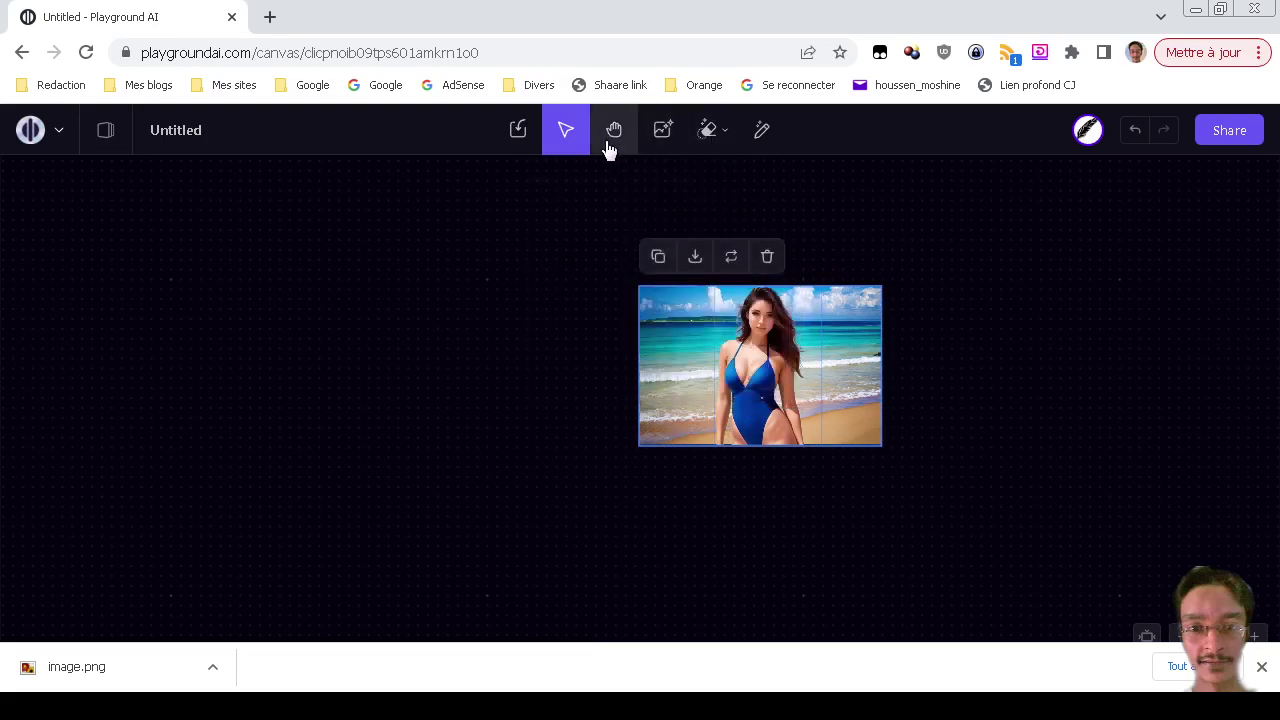
- Download the beach and woman images, selected together, as one combined picture and switch to XnView MP
click(695, 258)
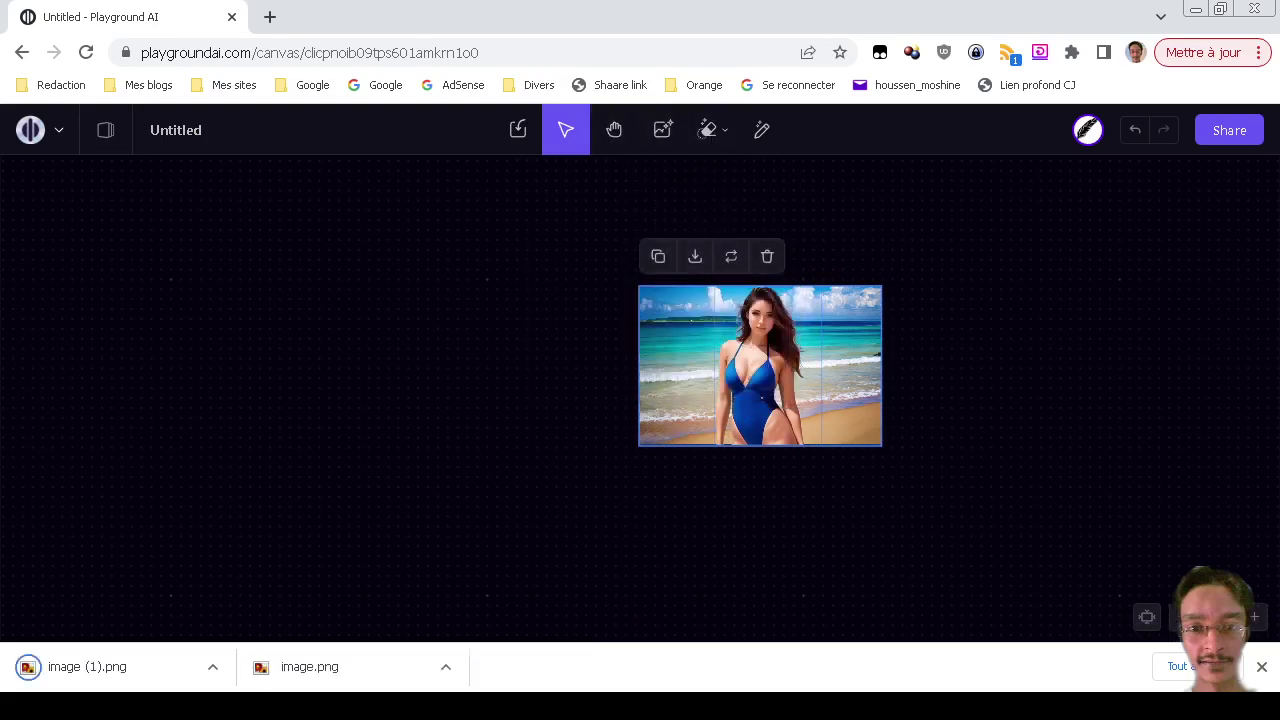
key(alt+Tab)
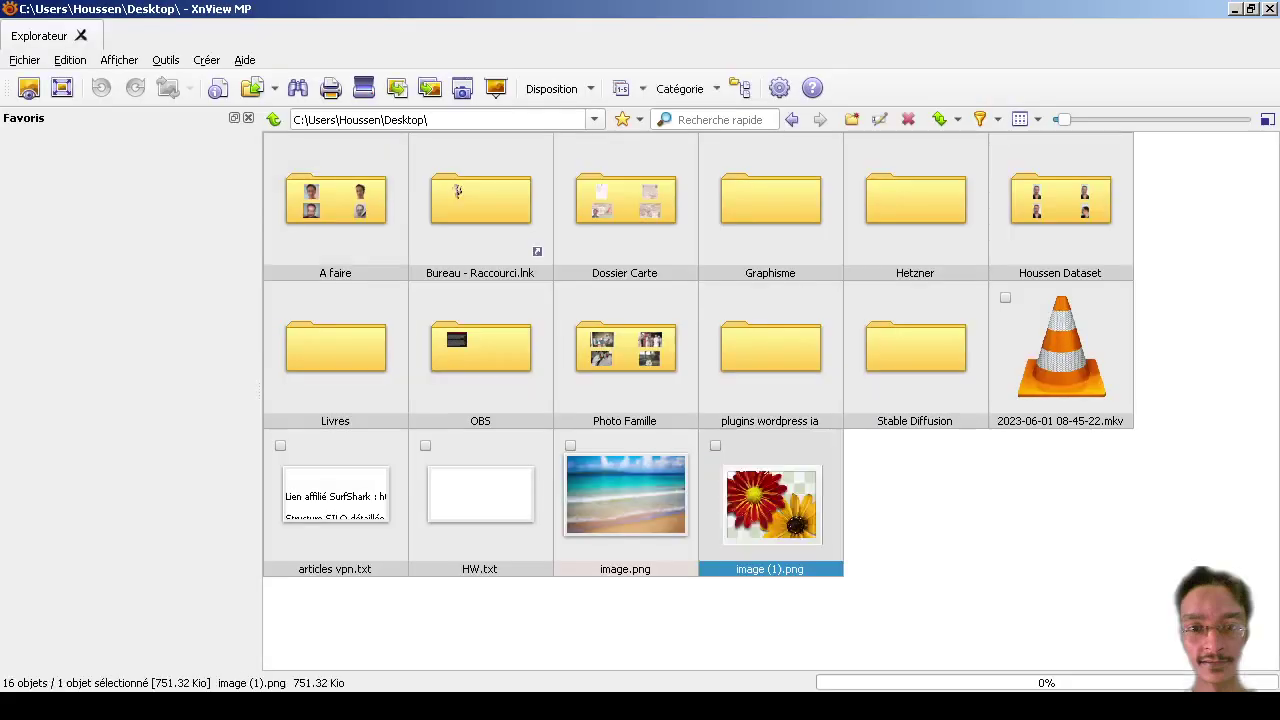
- Delete the beach-only file image.png from the Desktop folder
click(625, 495)
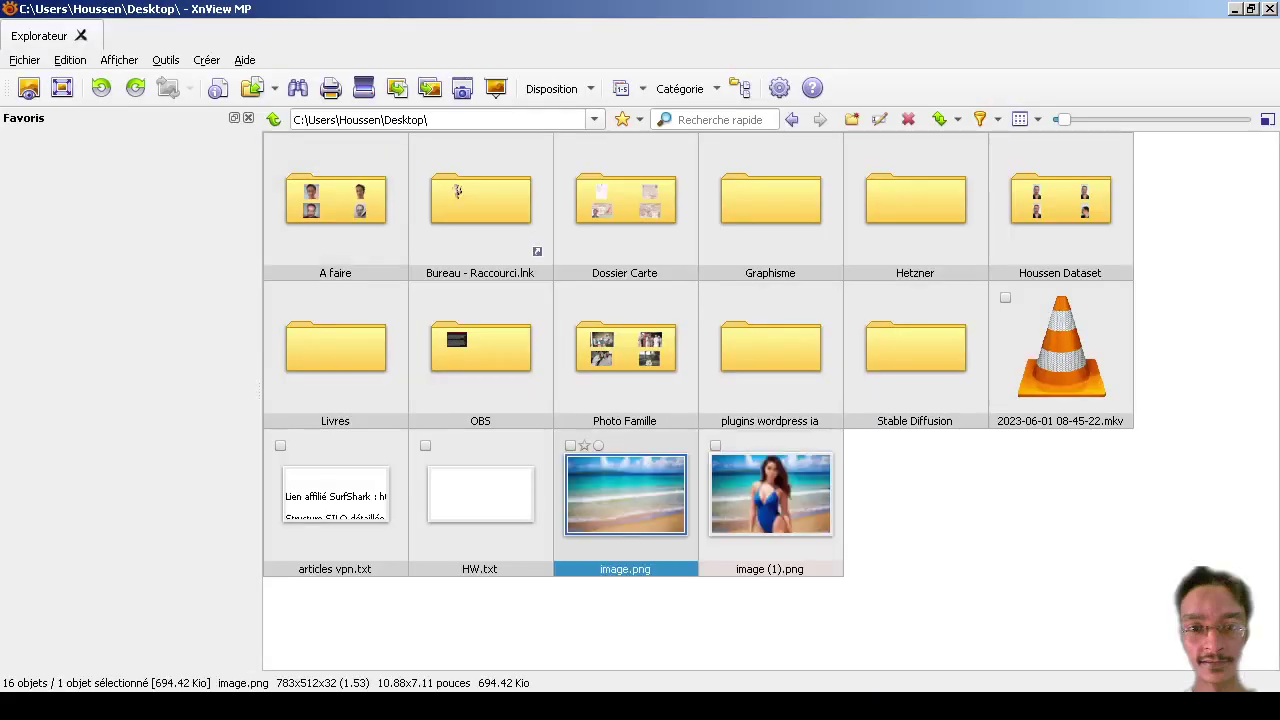
key(Delete)
key(Return)
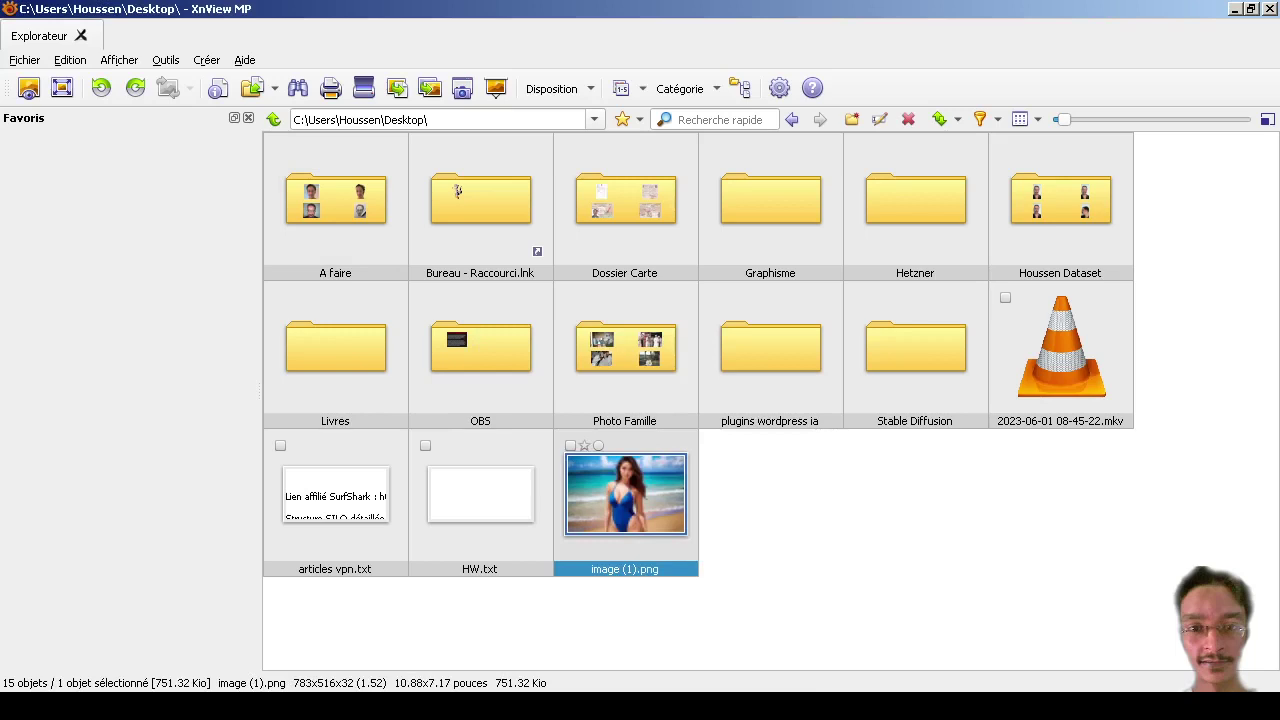
- Open image (1).png to examine the combined scene, close it, and return to the Playground AI canvas with nothing selected
key(Return)
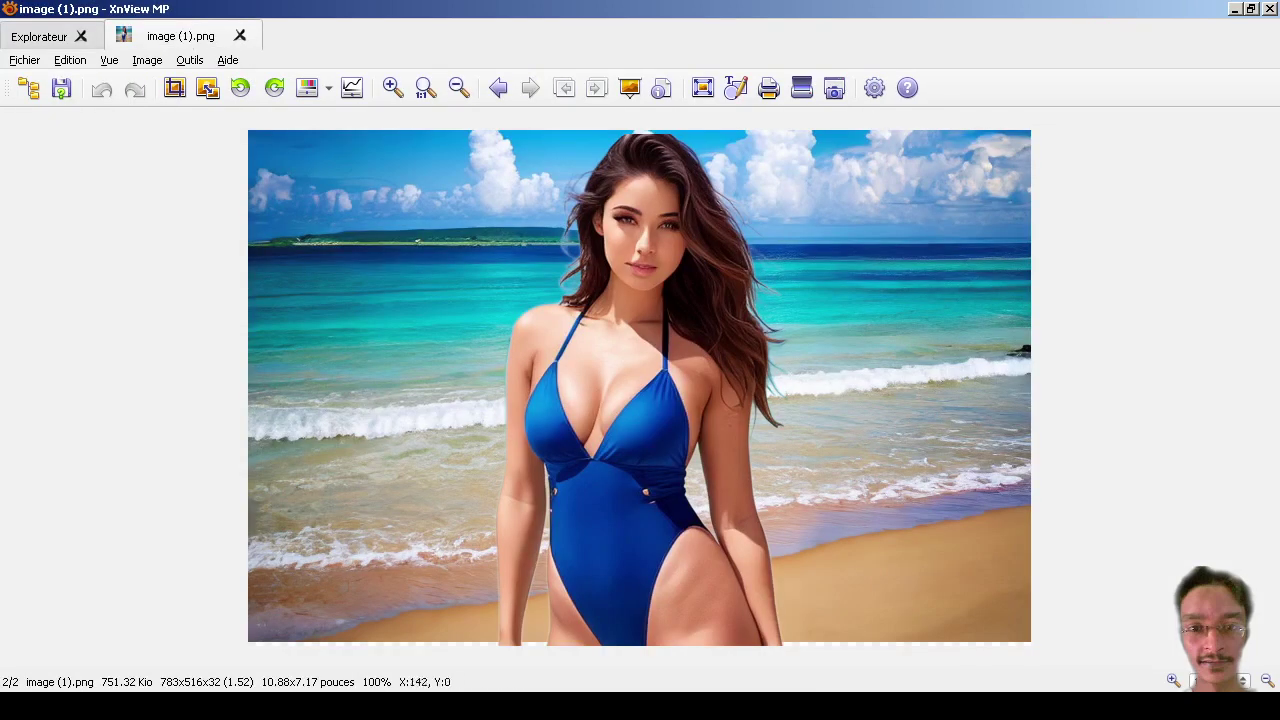
click(240, 35)
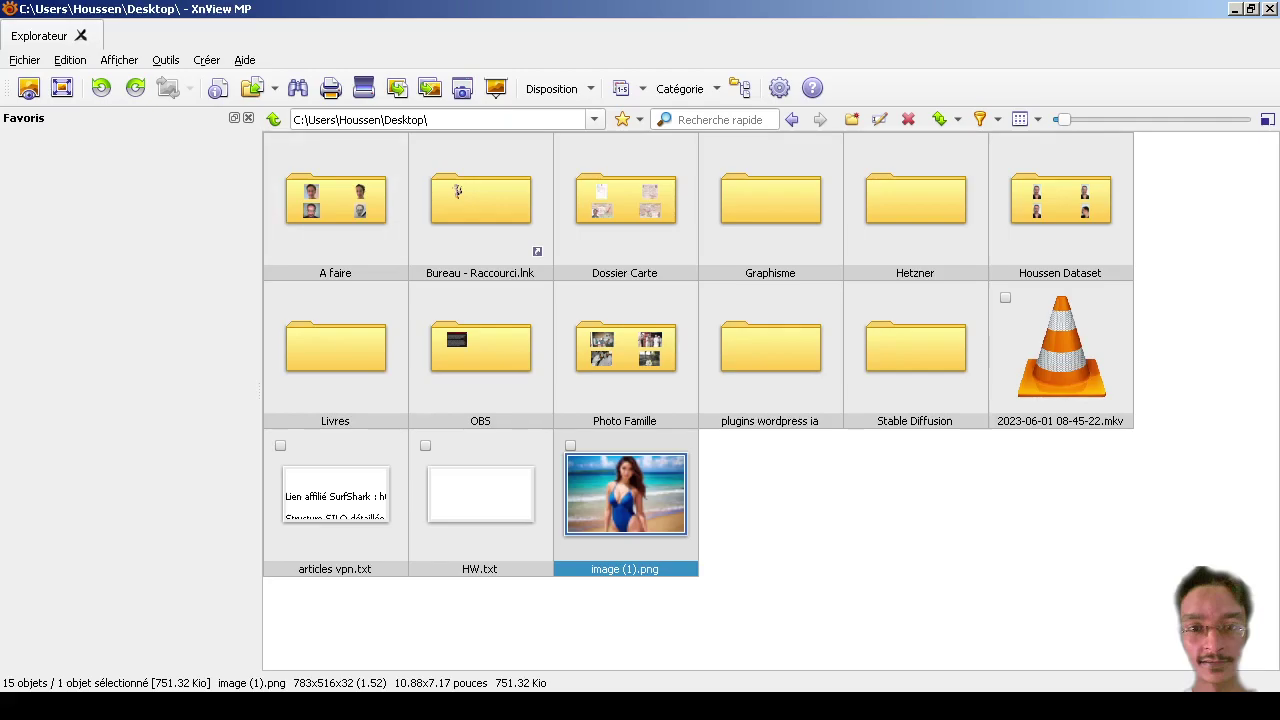
key(alt+Tab)
click(680, 556)
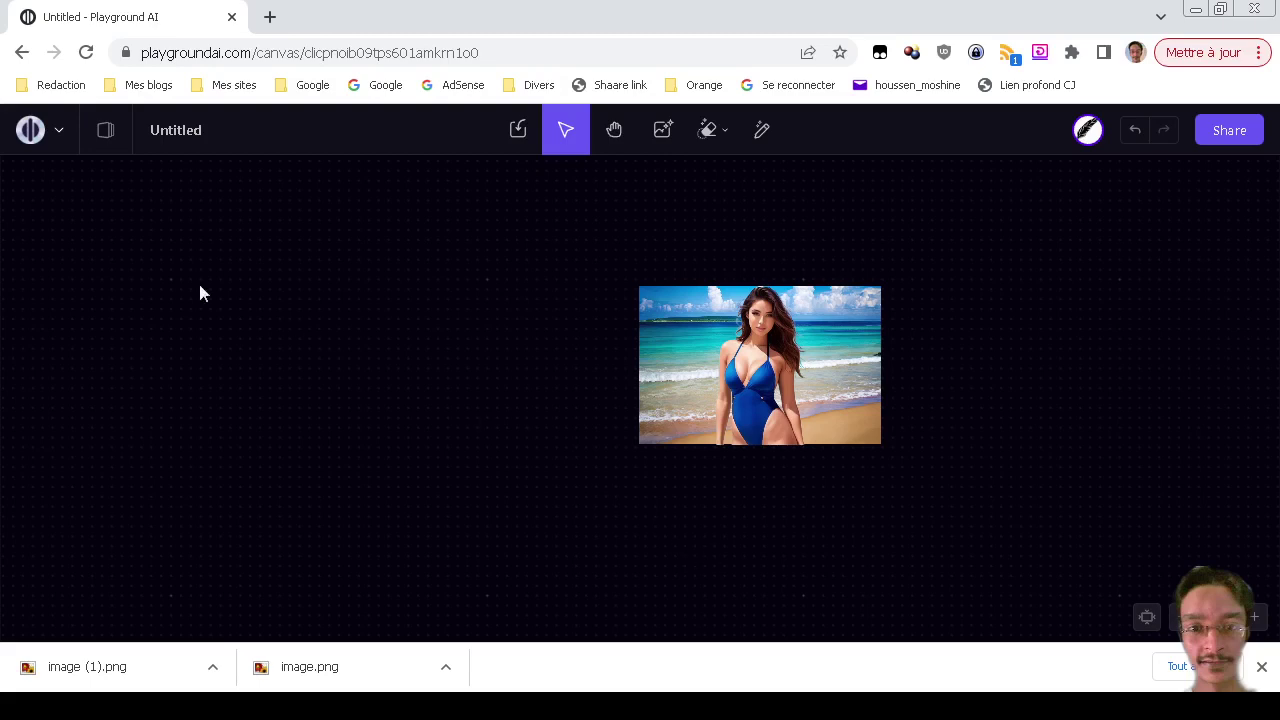
- Open the account's profile page to view its collection of generated images
click(55, 133)
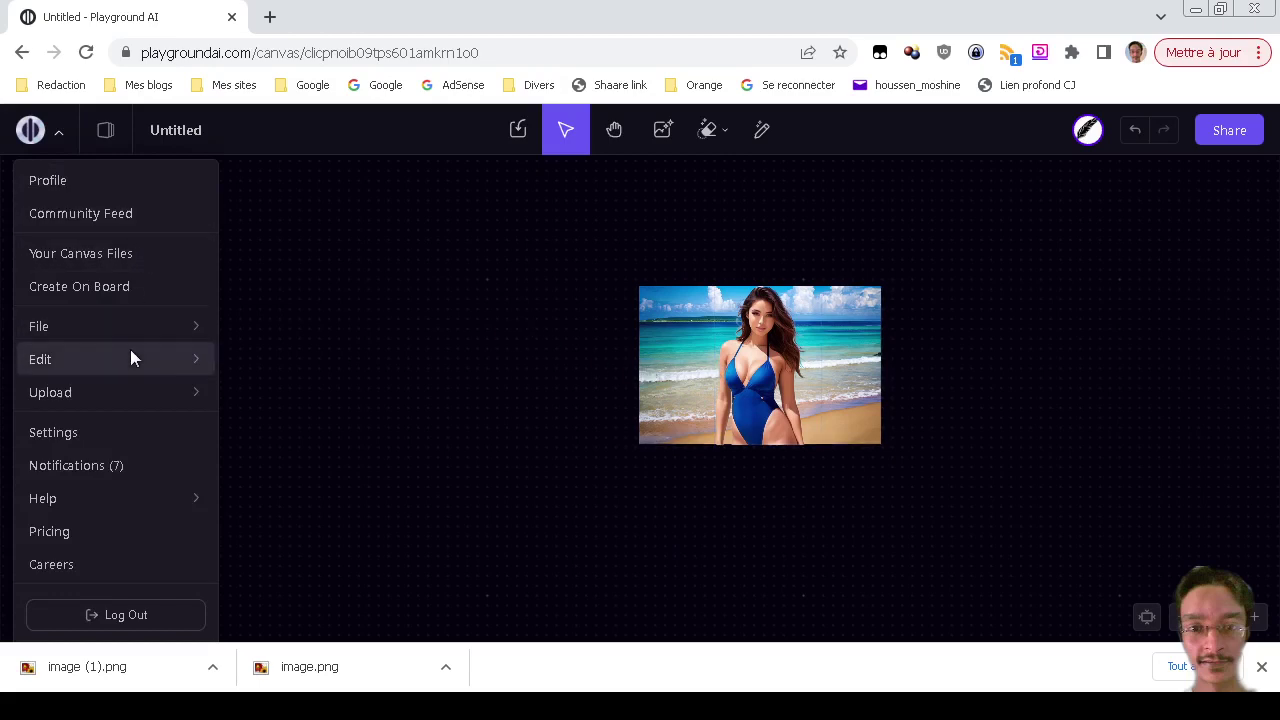
mouse_move(132, 388)
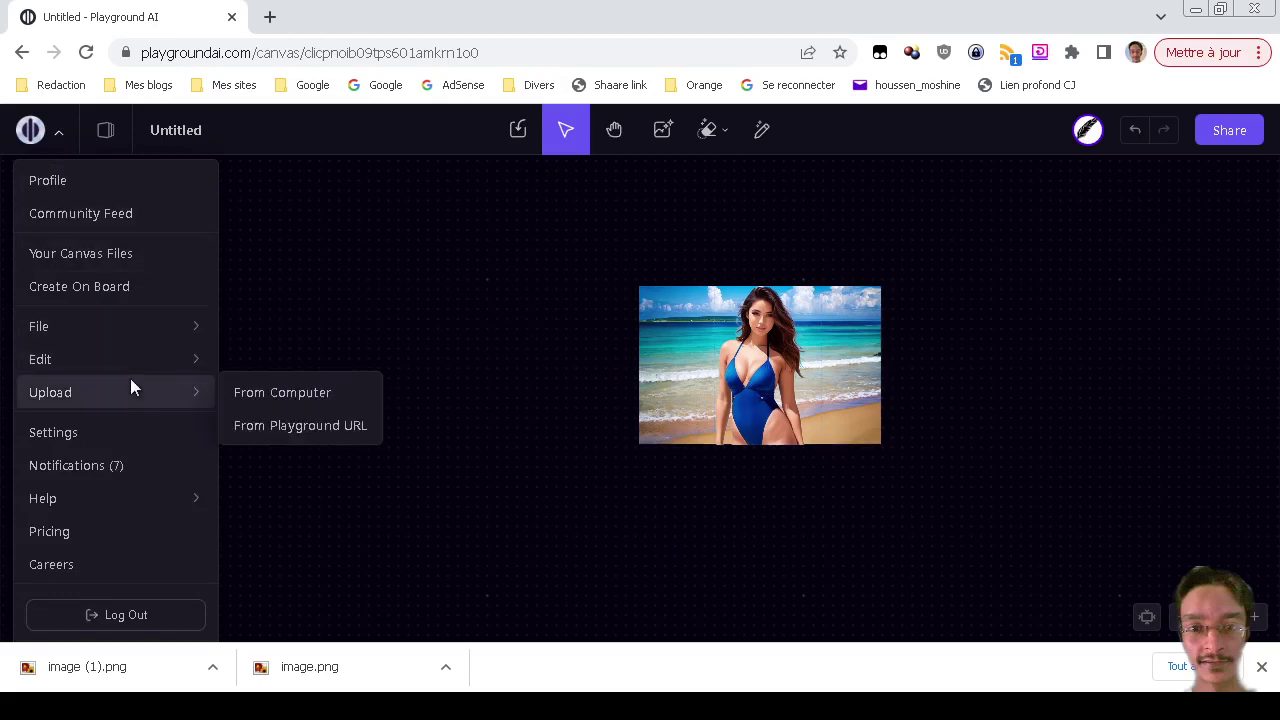
click(445, 354)
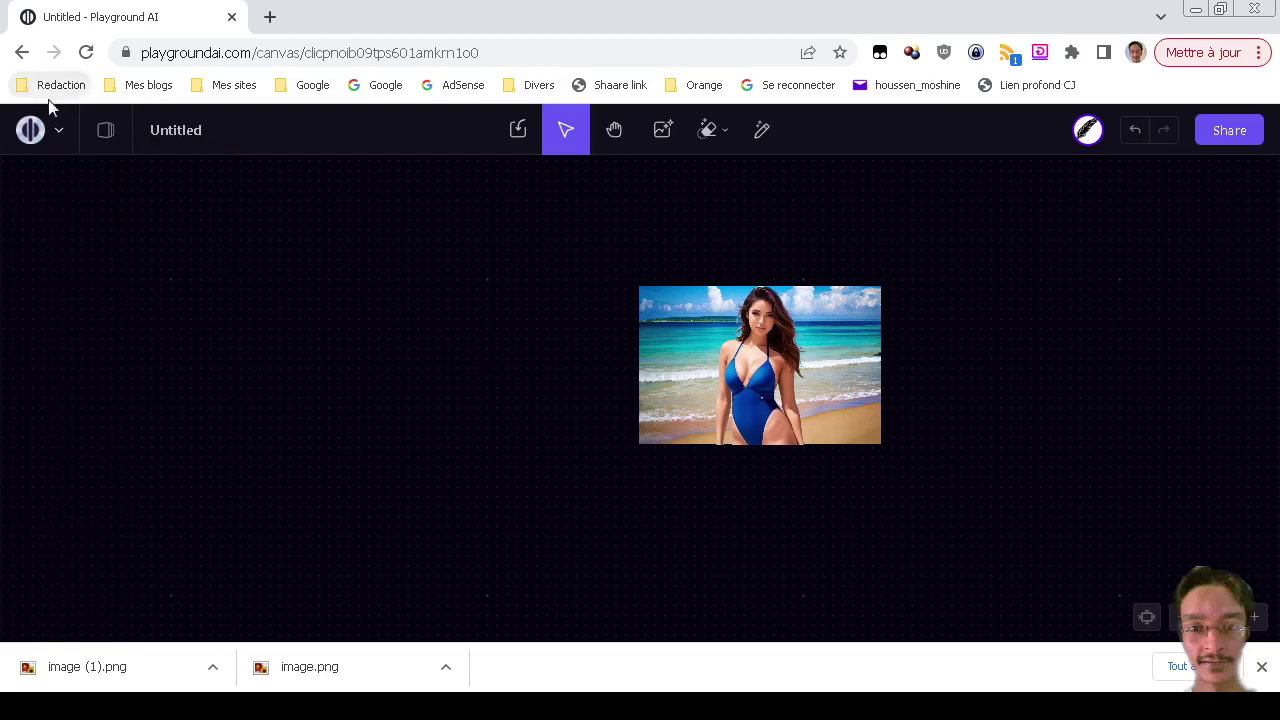
click(47, 135)
click(53, 184)
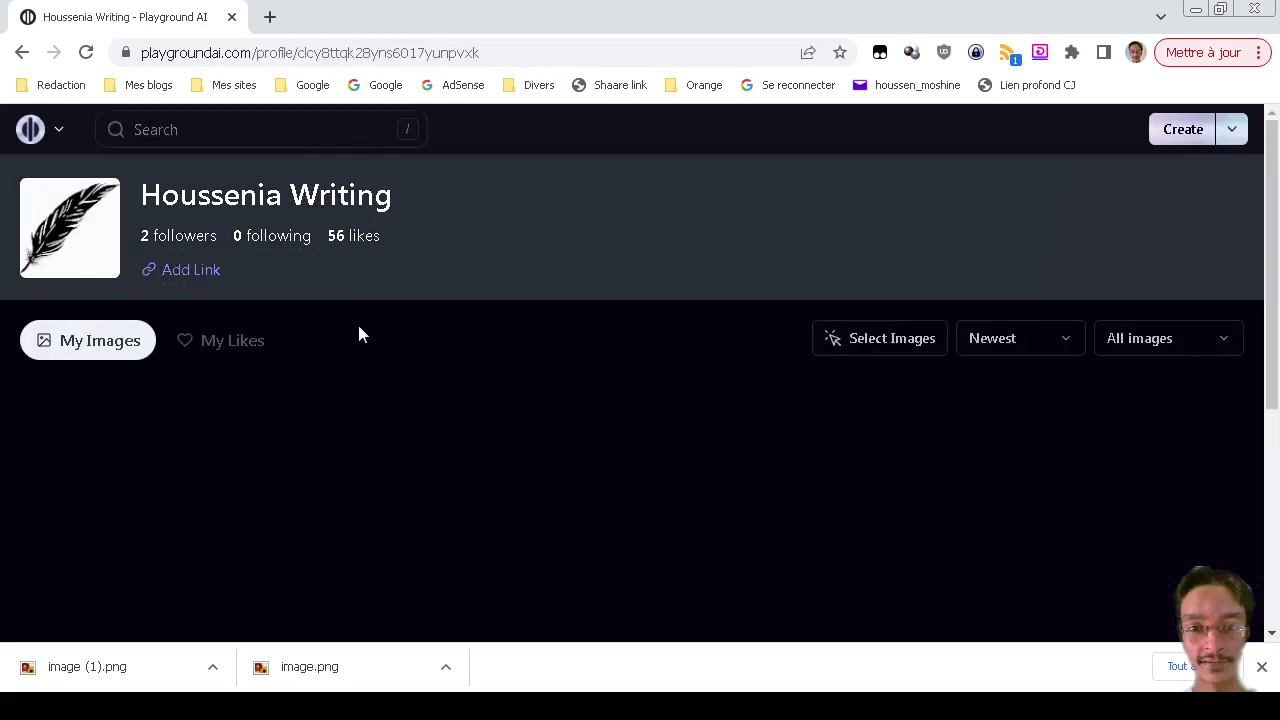
- Shorten the page address to playgroundai.com, load the community feed, and look over its first images
click(374, 48)
key(End)
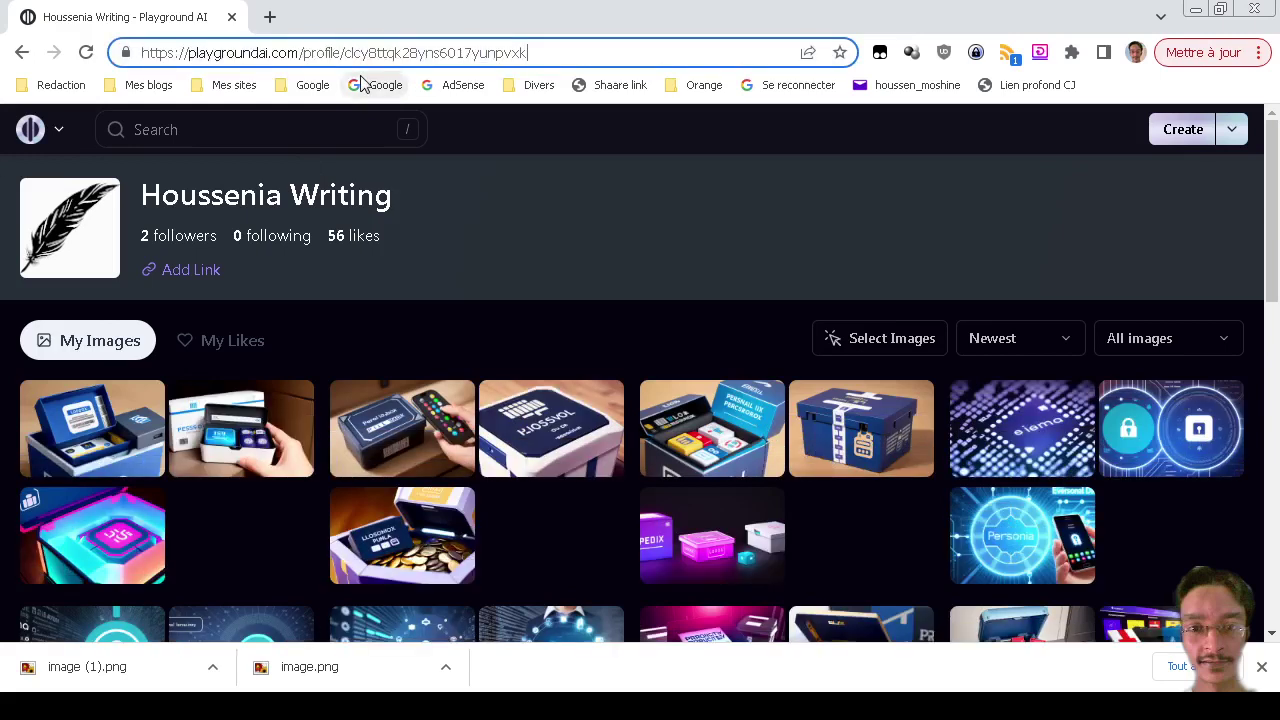
key(ctrl+shift+Left)
key(ctrl+shift+Left)
key(ctrl+shift+Left)
key(ctrl+shift+Right)
key(shift+Left)
key(BackSpace)
key(Return)
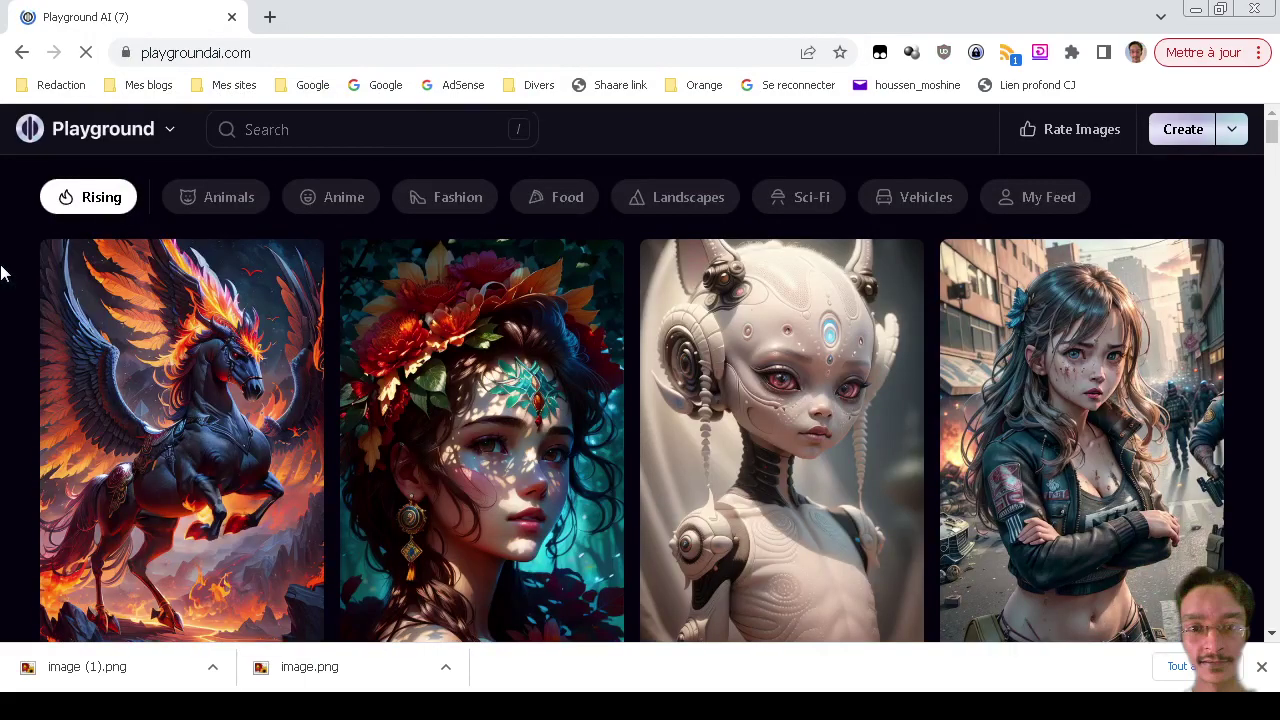
scroll(3, 272, down, 2)
scroll(23, 420, down, 2)
scroll(2, 371, up, 1)
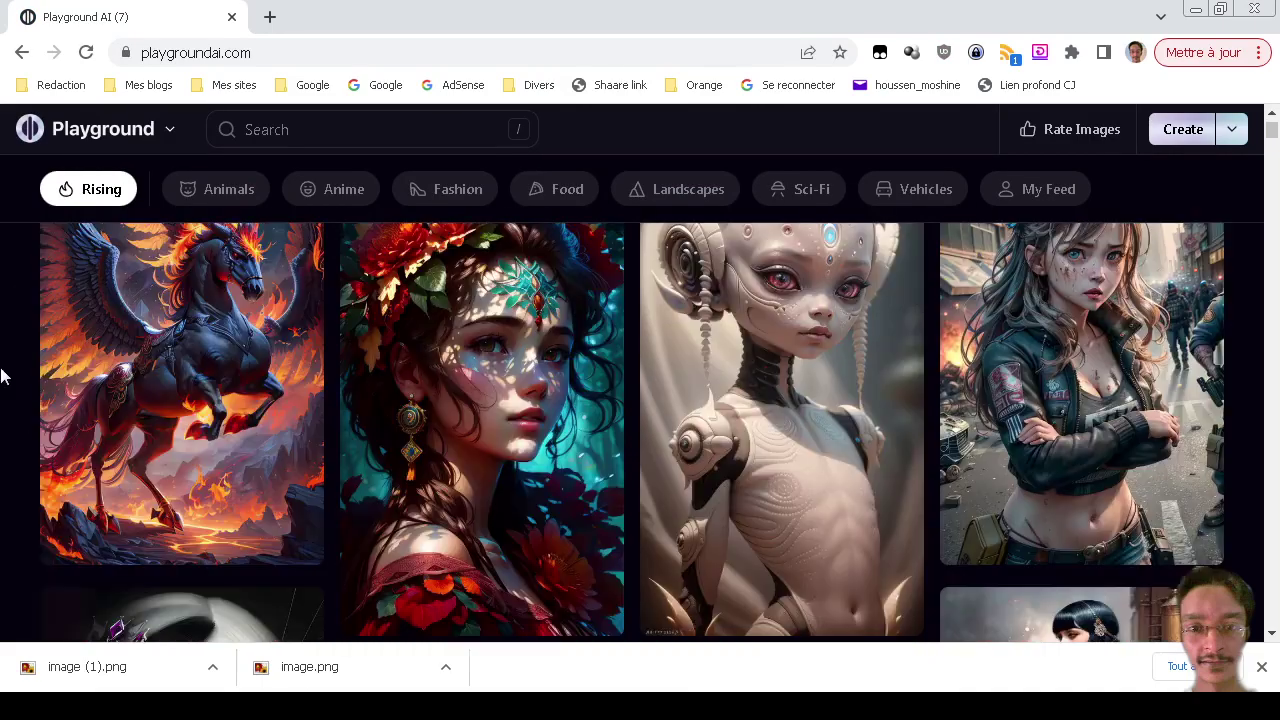
- Open the post of the woman wearing red flowers, examine its prompt, excluded terms and generation settings, and close it
click(468, 372)
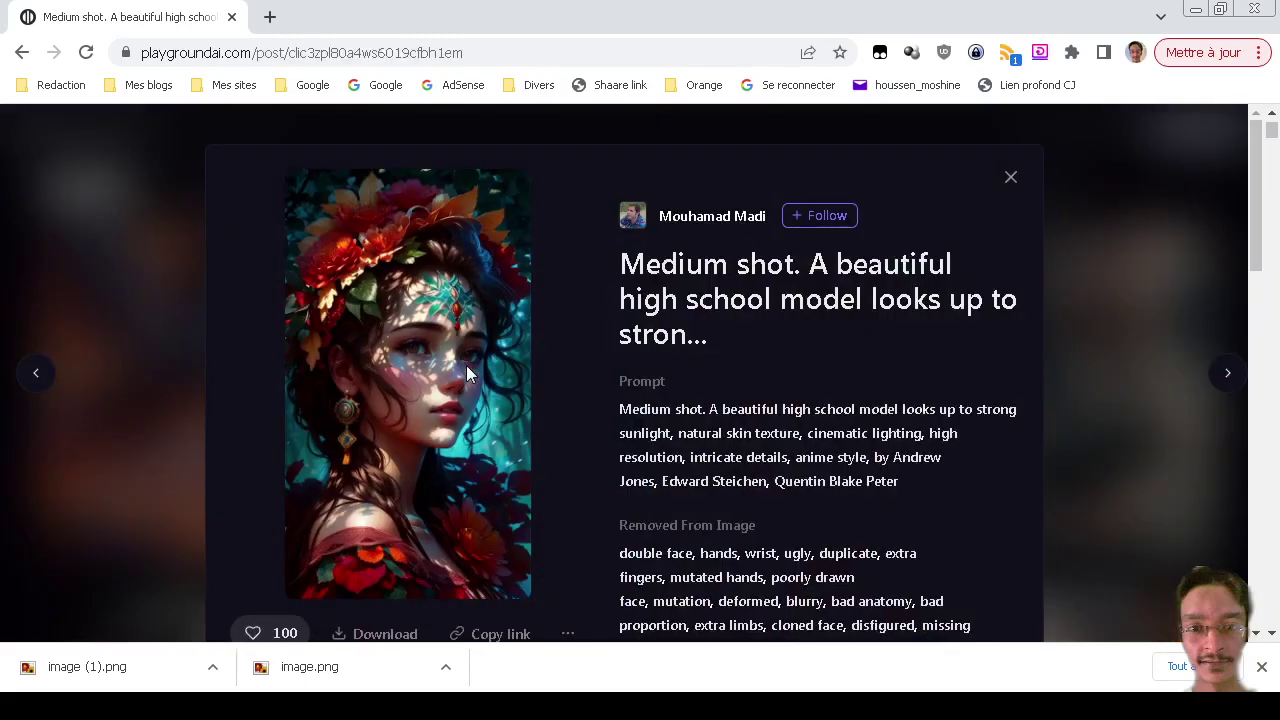
scroll(840, 445, down, 1)
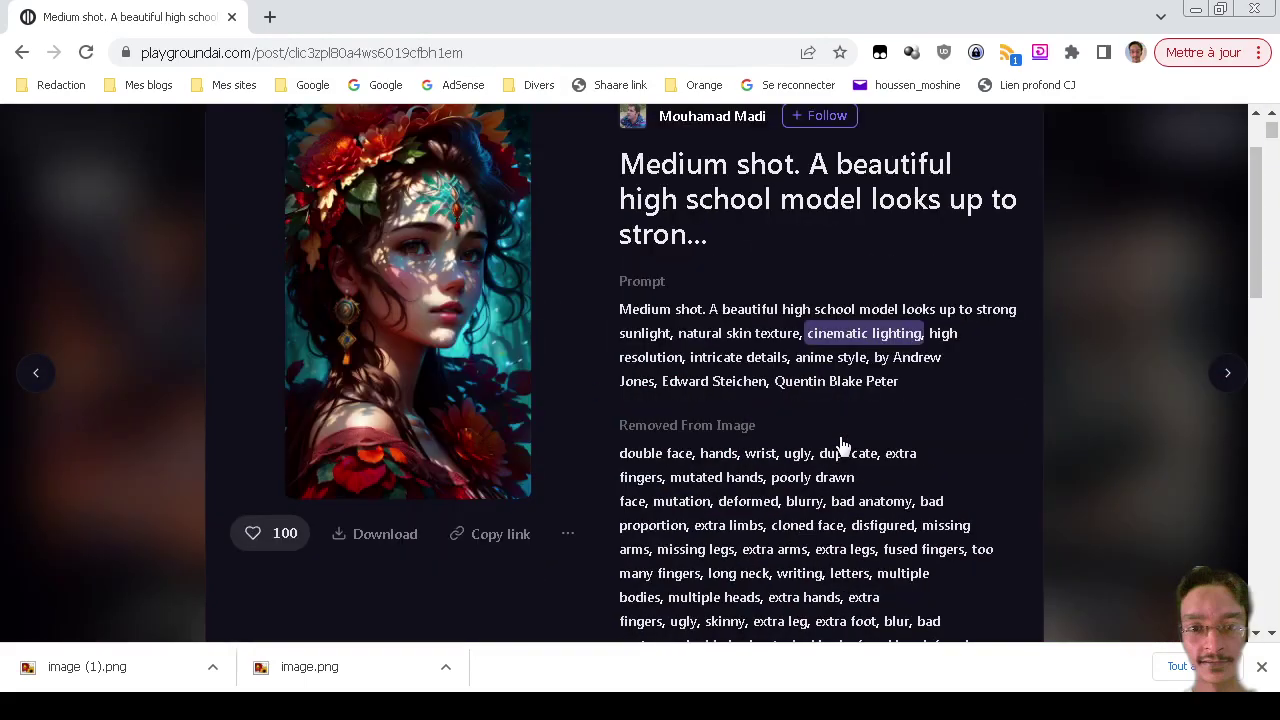
scroll(840, 445, down, 5)
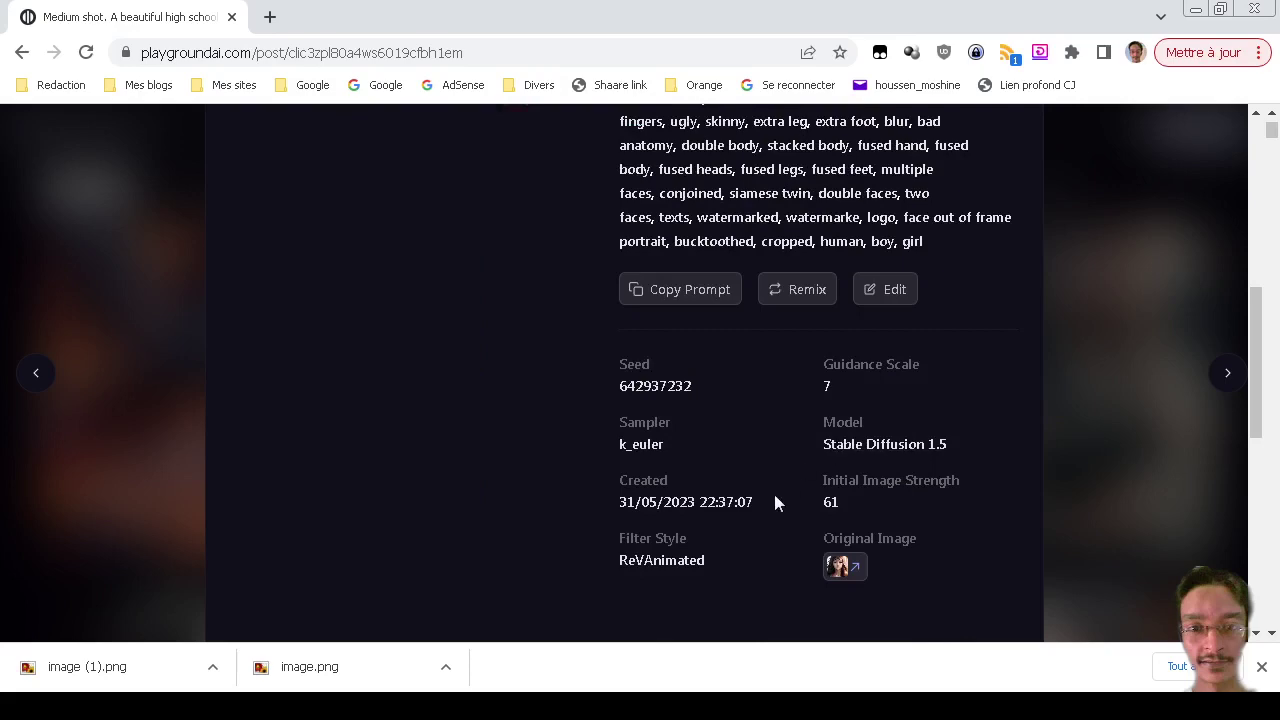
scroll(774, 498, down, 2)
scroll(774, 502, up, 2)
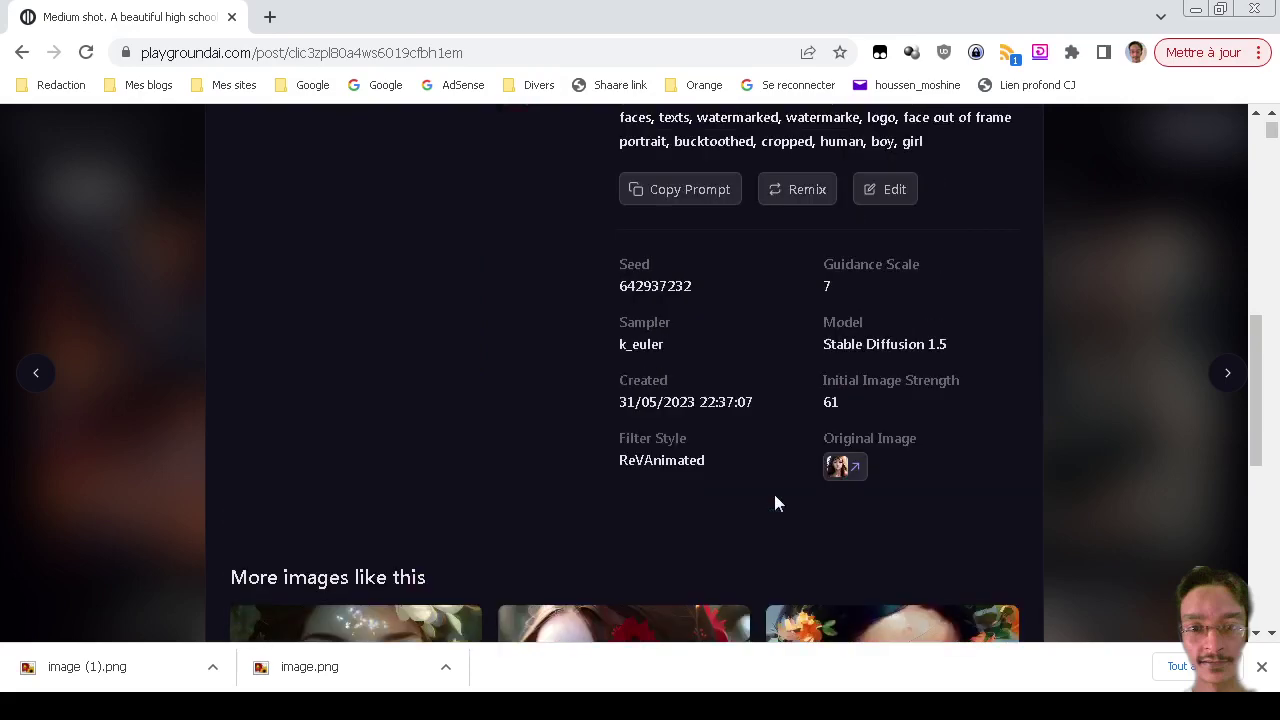
scroll(775, 500, up, 6)
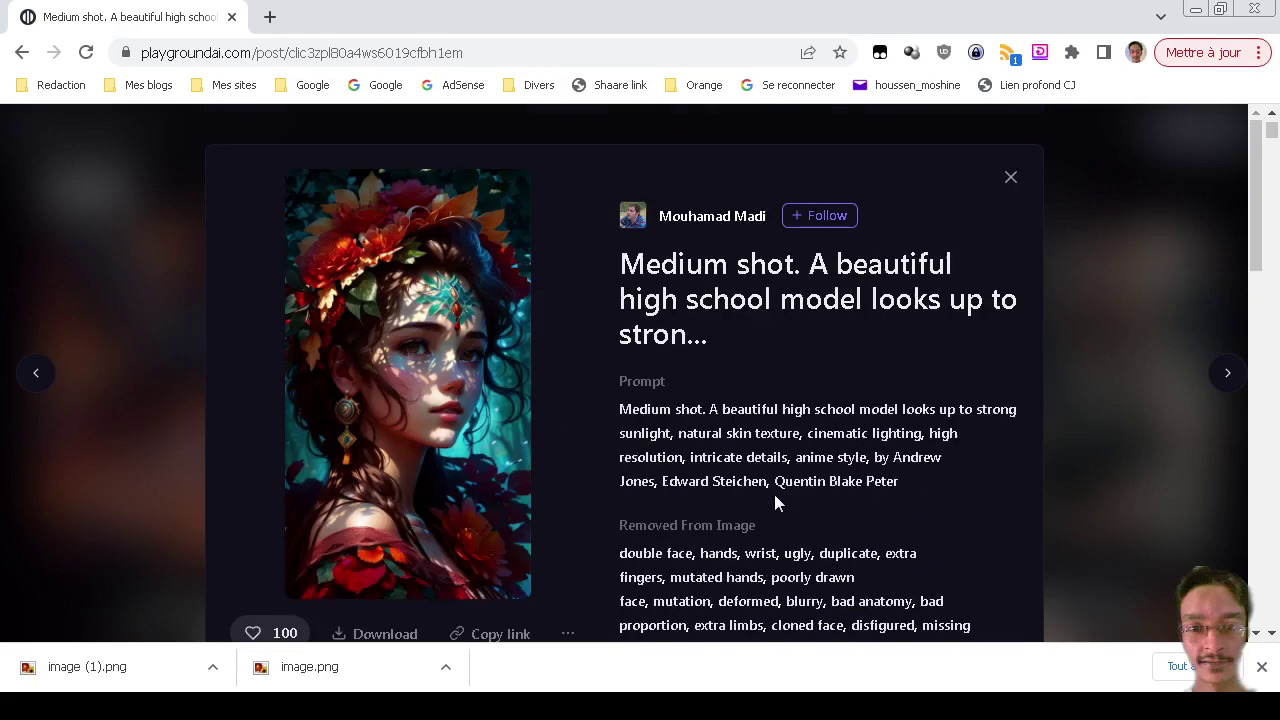
key(Escape)
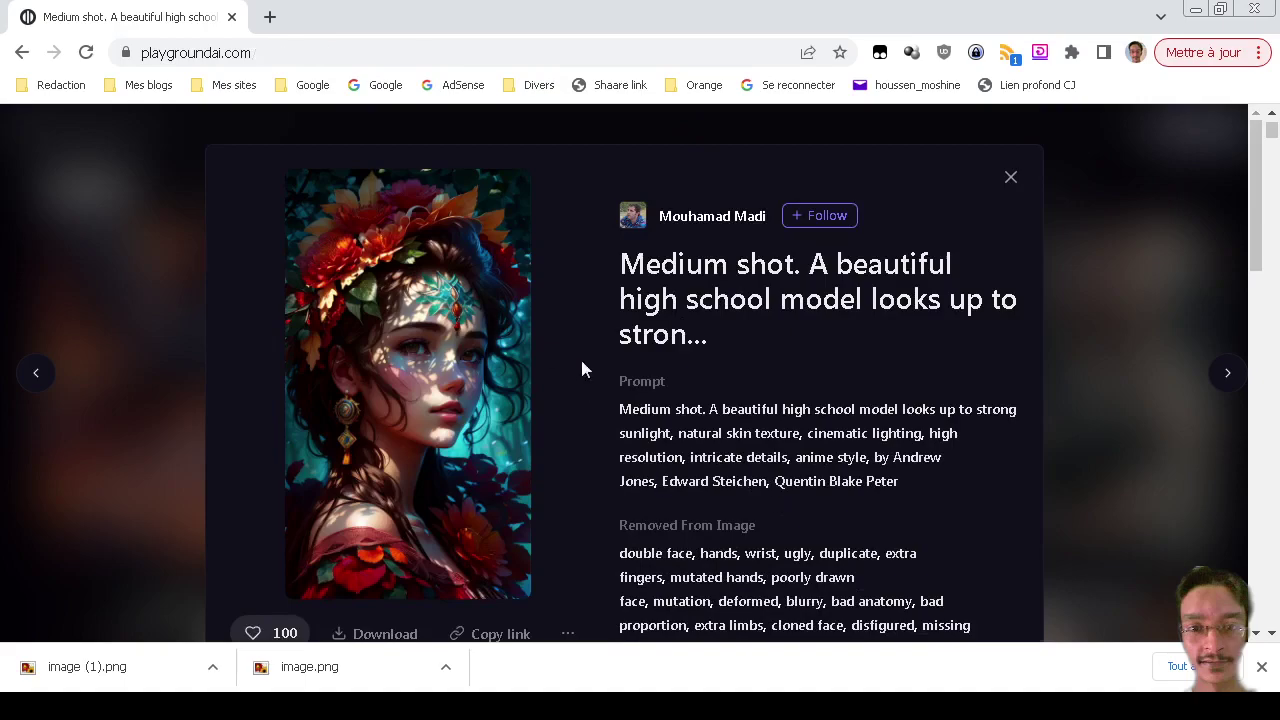
- Browse further through the community feed and reopen the Untitled canvas from the canvas files
scroll(3, 335, down, 5)
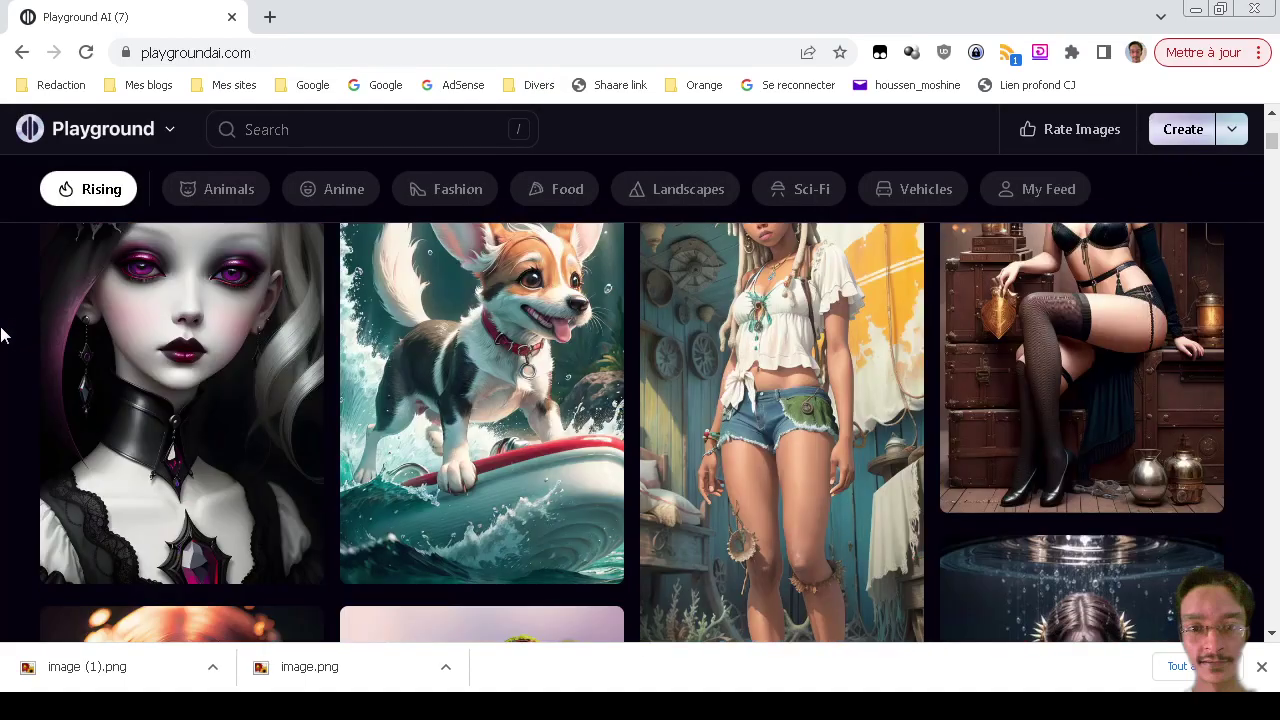
scroll(3, 335, up, 4)
scroll(3, 335, up, 2)
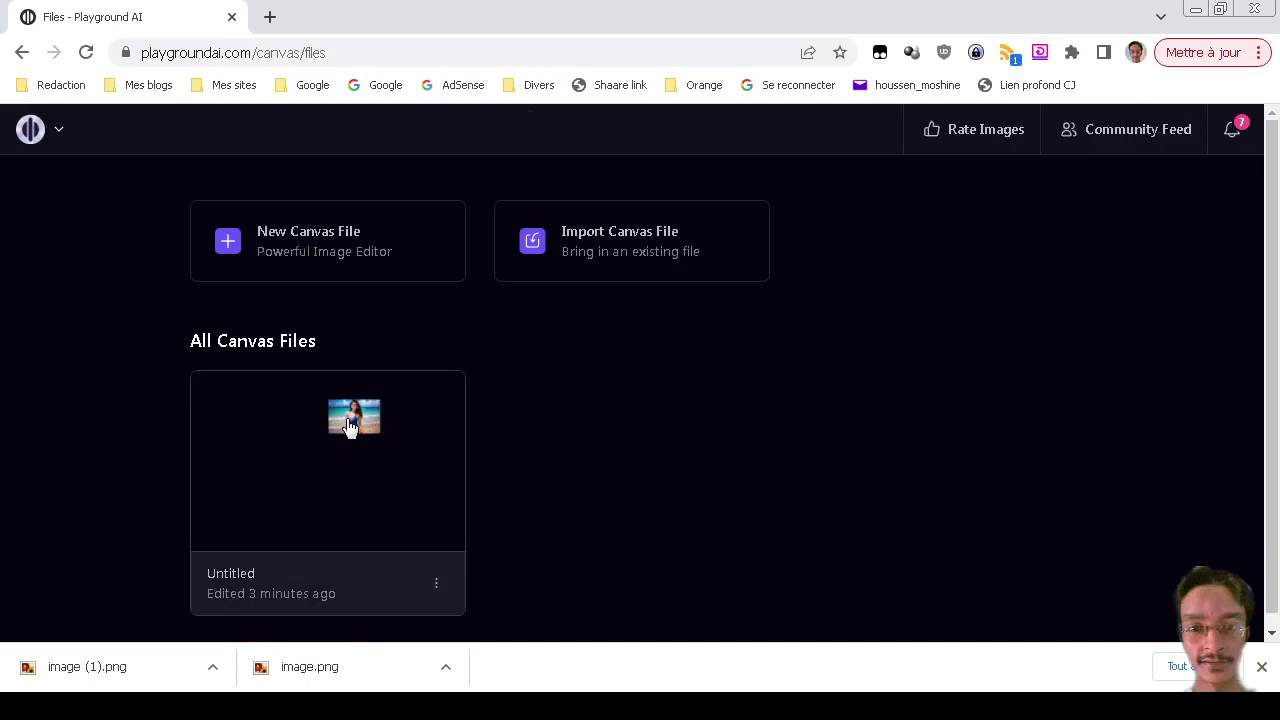
click(352, 423)
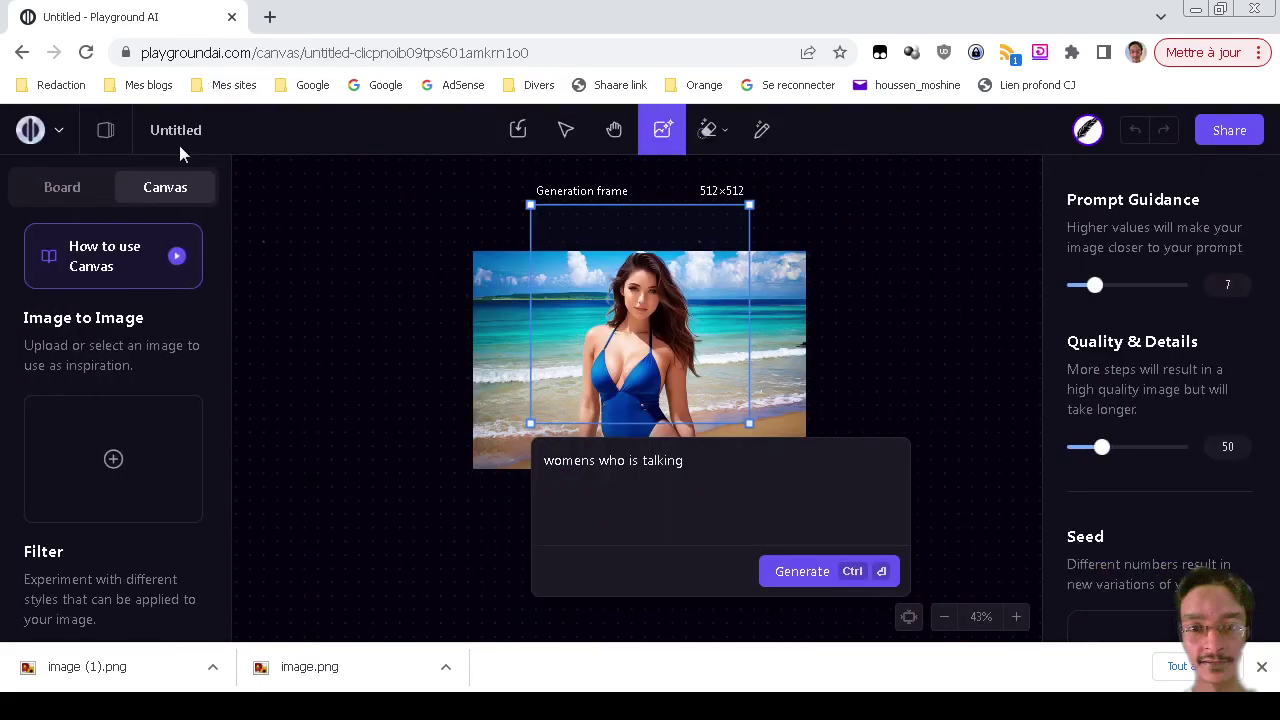
- Examine the canvas title and the seed and number-of-images settings for generation
double_click(176, 131)
click(331, 370)
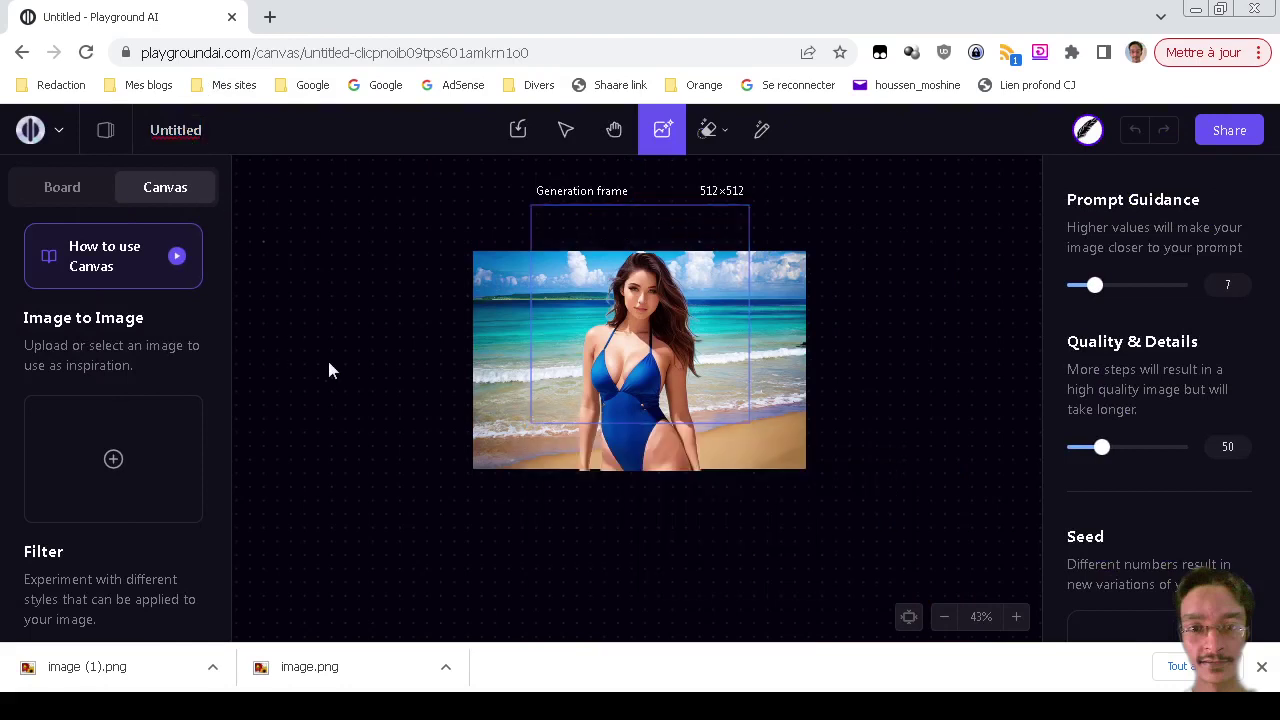
scroll(1107, 521, down, 4)
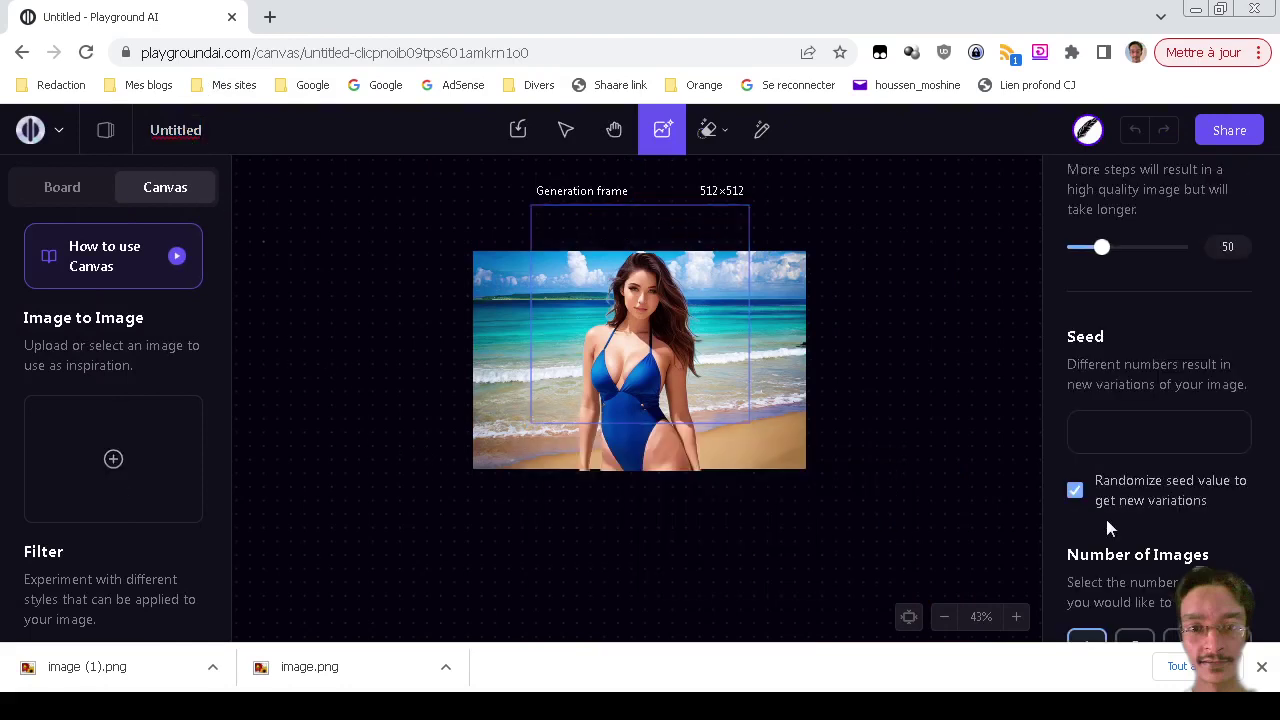
scroll(262, 396, up, 3)
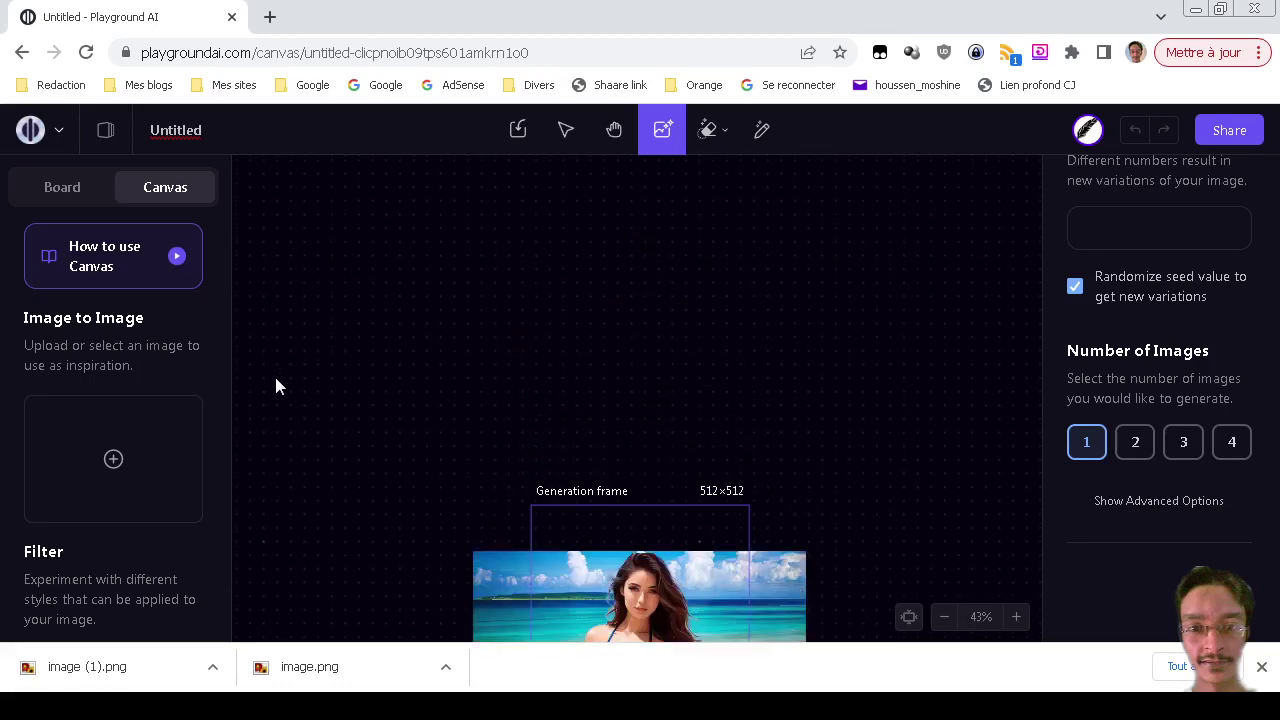
scroll(528, 288, down, 3)
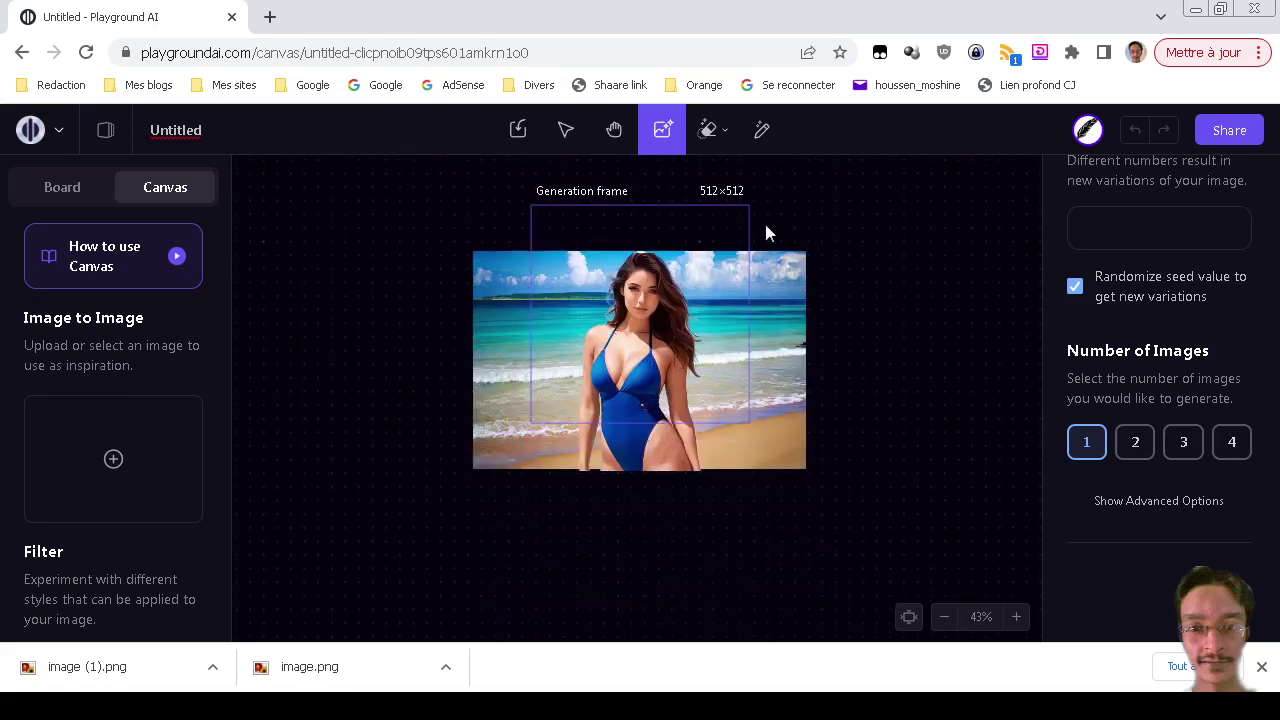
- Mask the woman with the instruction-based edit tool and generate an edit from the prompt "blue swimsuit"
click(762, 131)
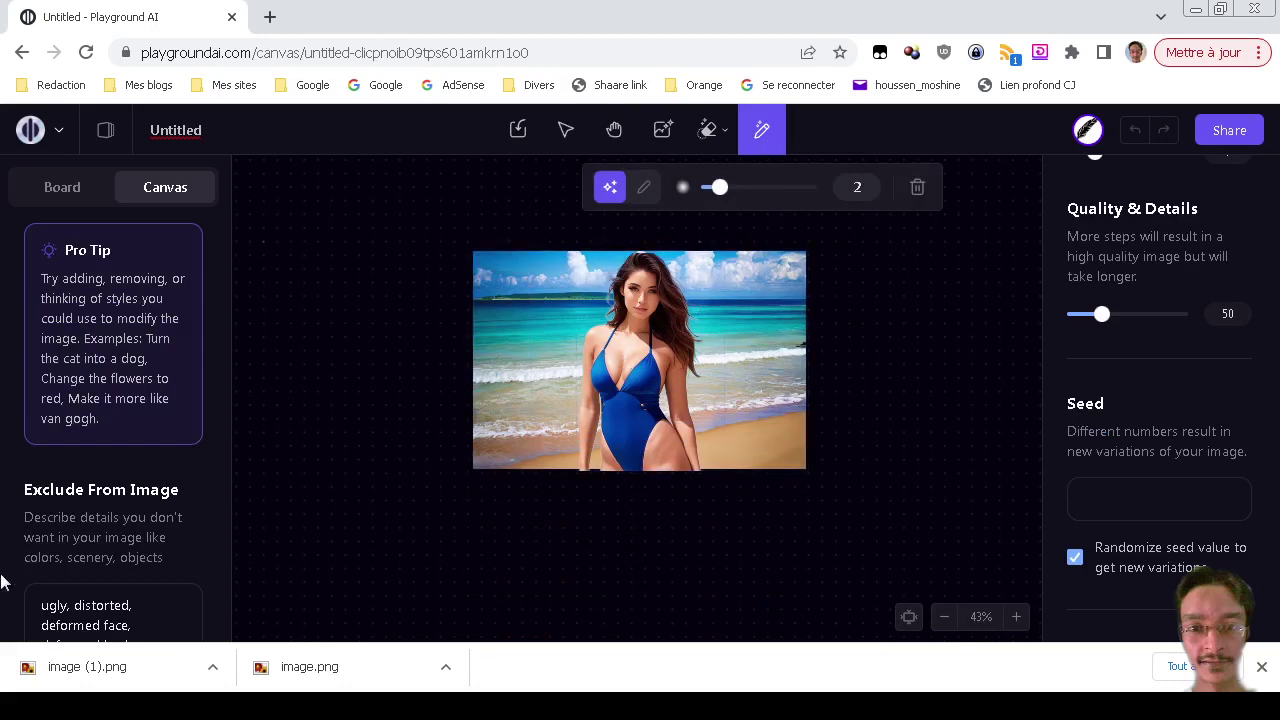
scroll(184, 397, down, 2)
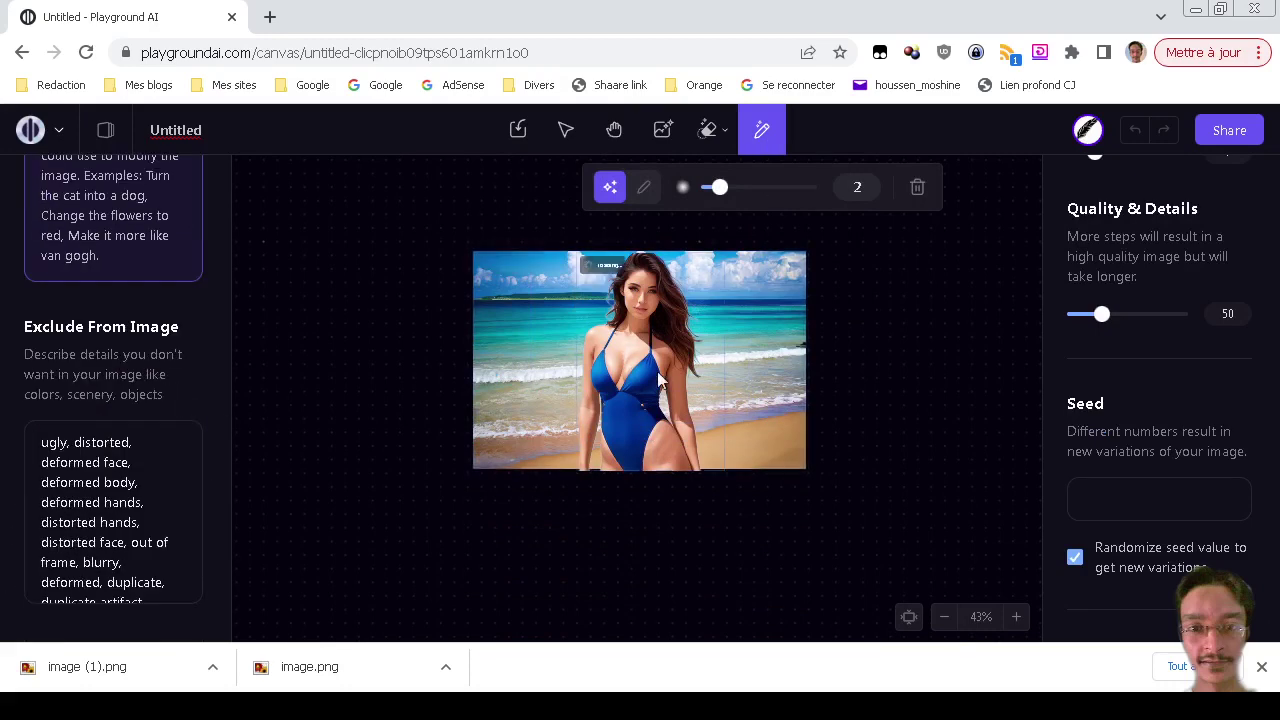
click(656, 296)
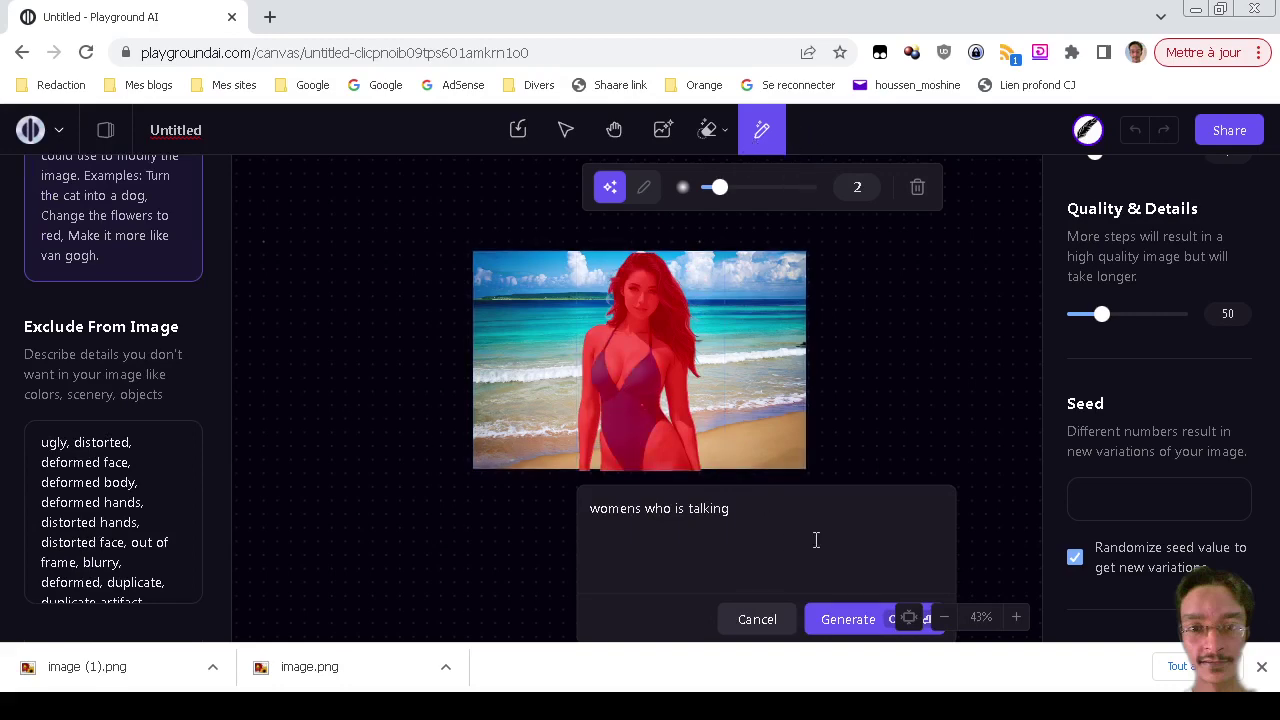
triple_click(753, 515)
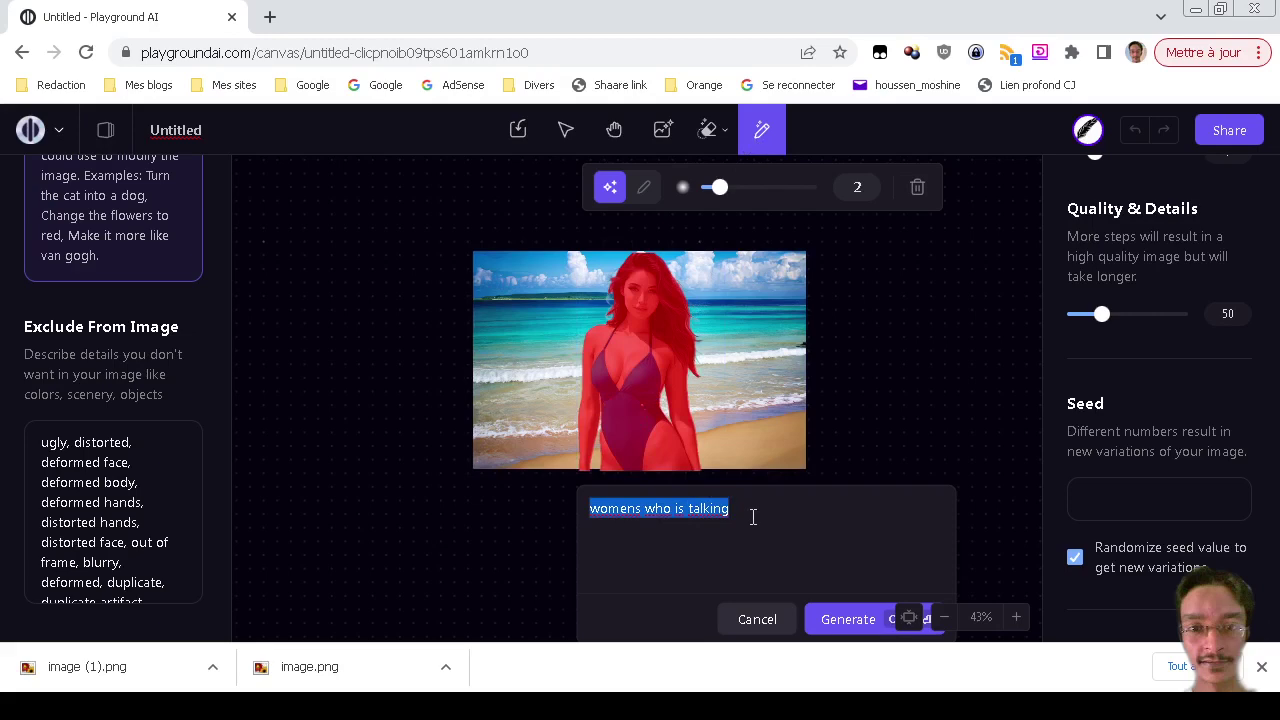
text(blue)
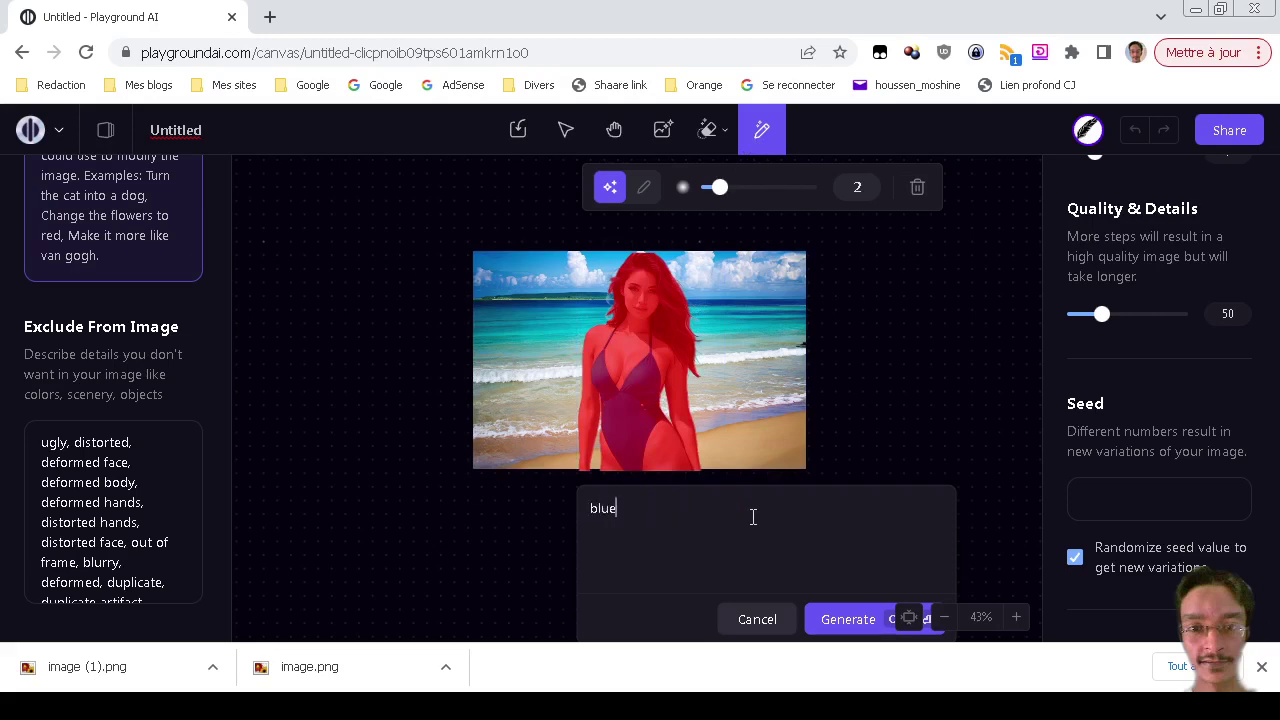
text( swimsuit)
click(855, 626)
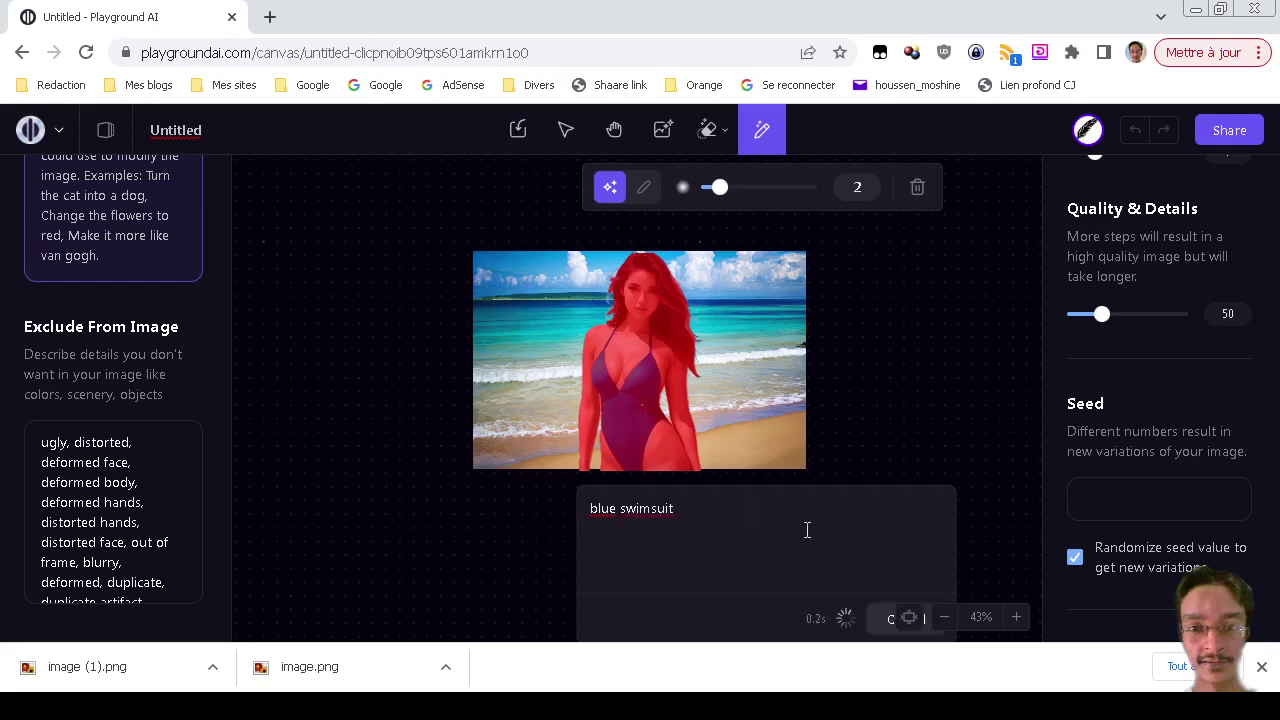
- Change the colour in the edit prompt to red to produce a red swimsuit on the woman
double_click(734, 514)
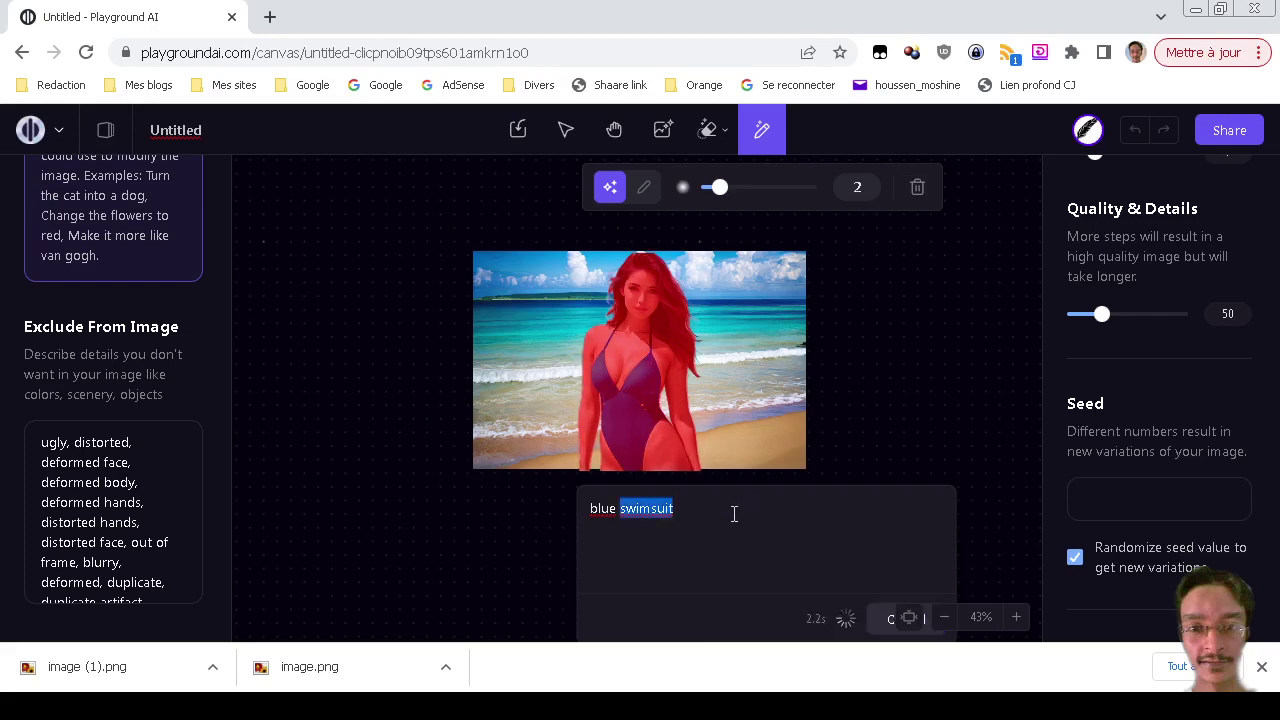
key(ctrl+shift+Right)
text(red)
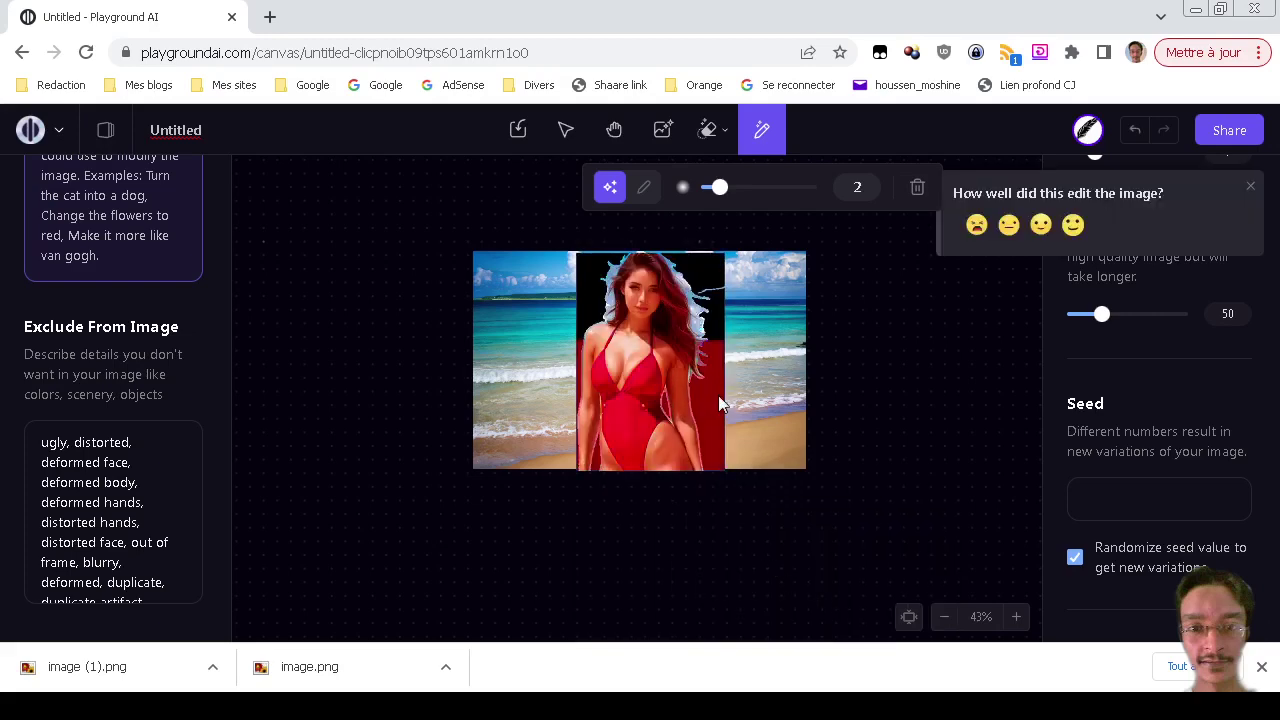
click(693, 312)
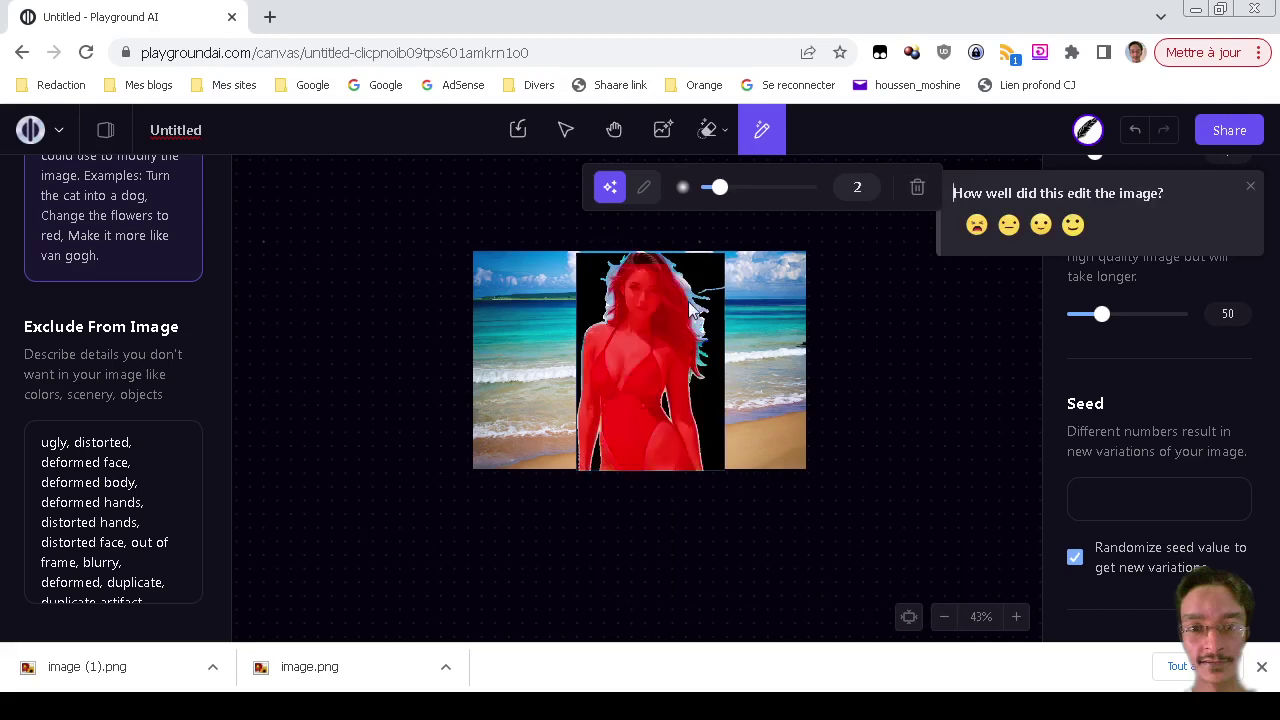
- Select the edited woman image and remove its black background
click(566, 130)
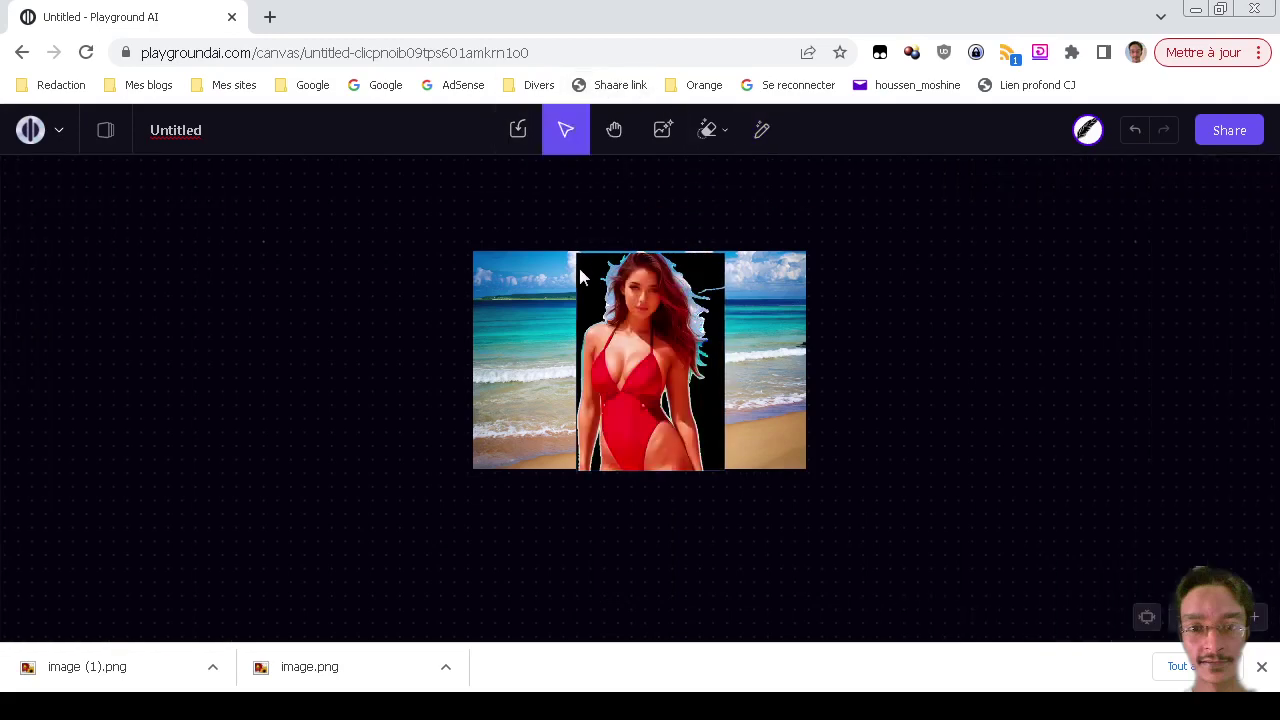
click(582, 278)
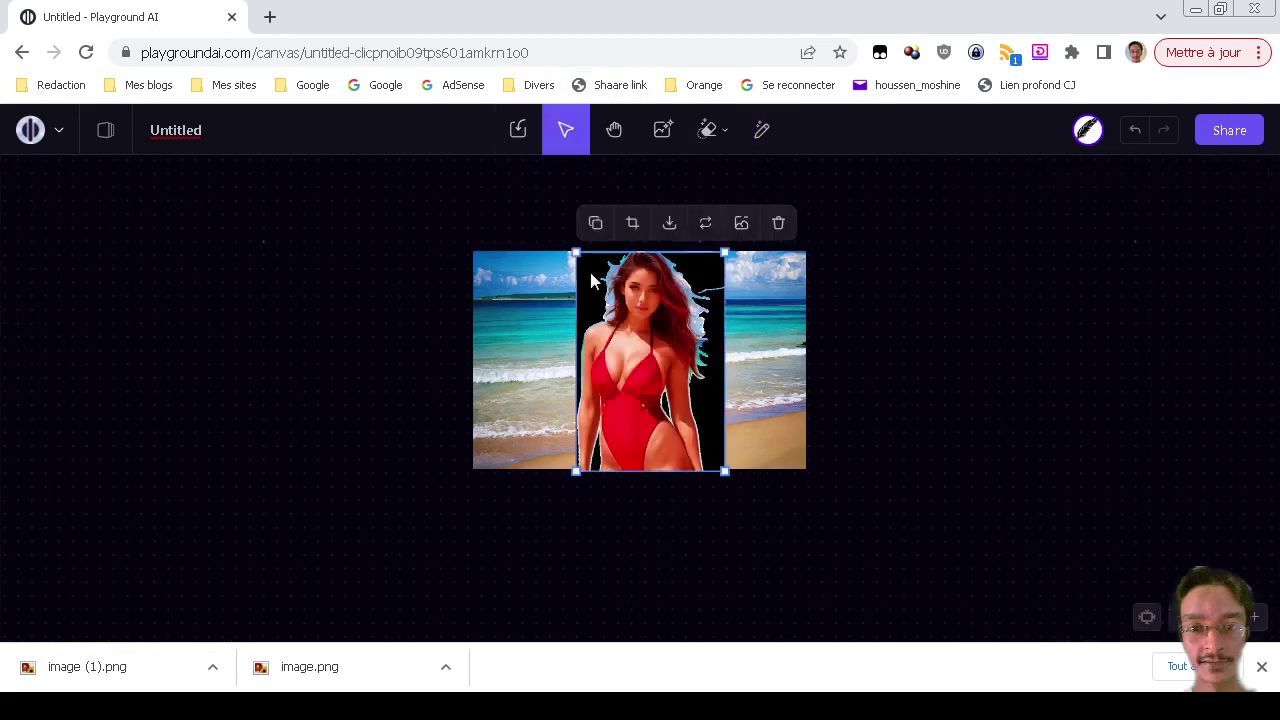
click(741, 224)
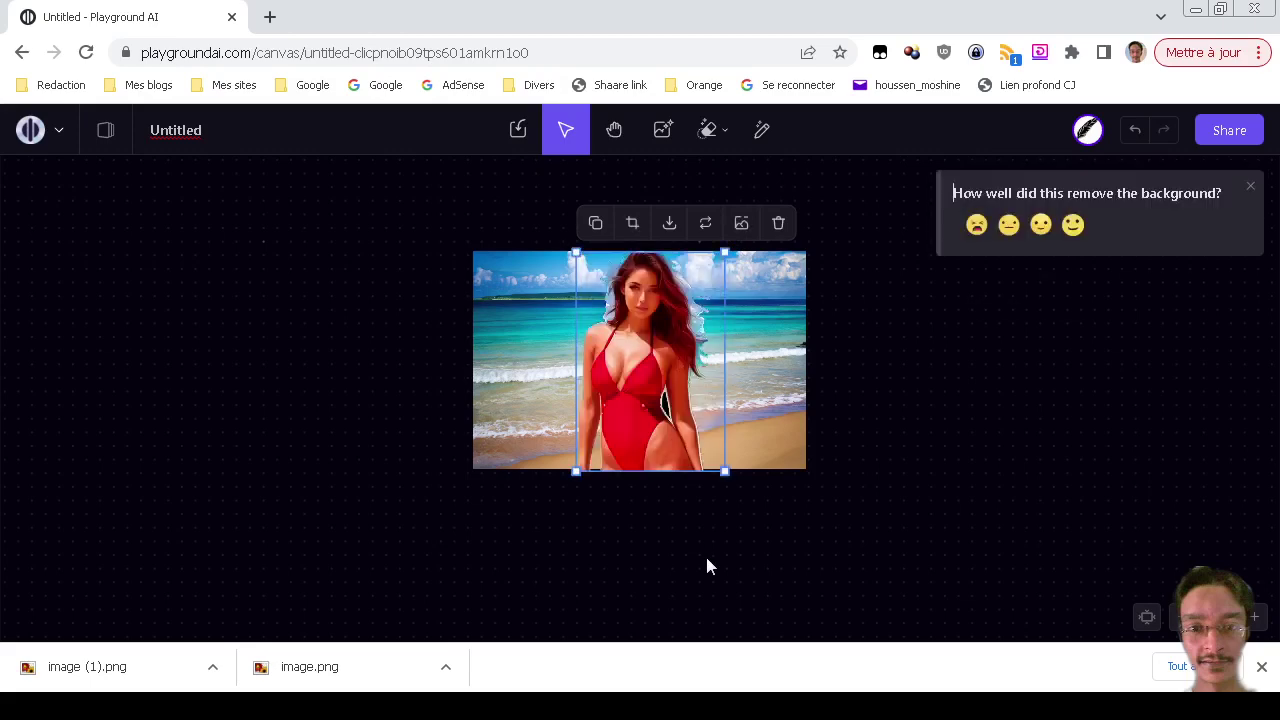
- Reselect the woman in the red swimsuit and run background removal on her image a second time
click(735, 519)
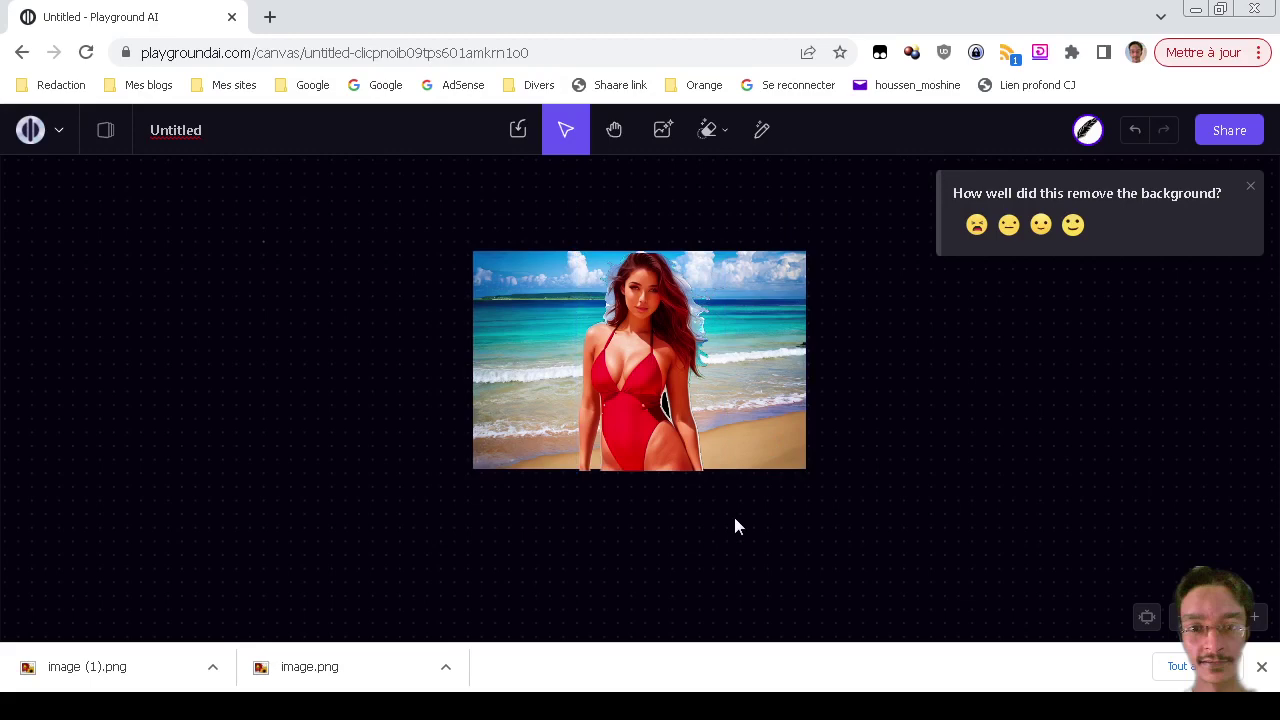
click(649, 335)
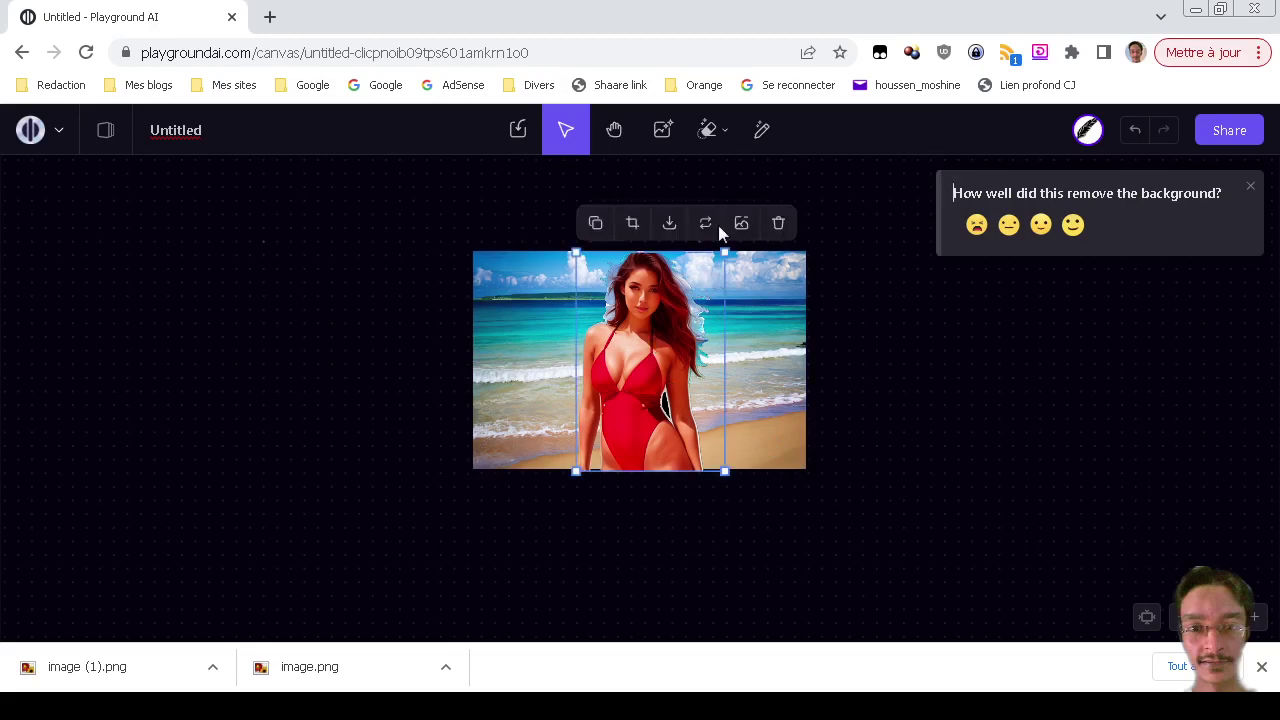
click(740, 223)
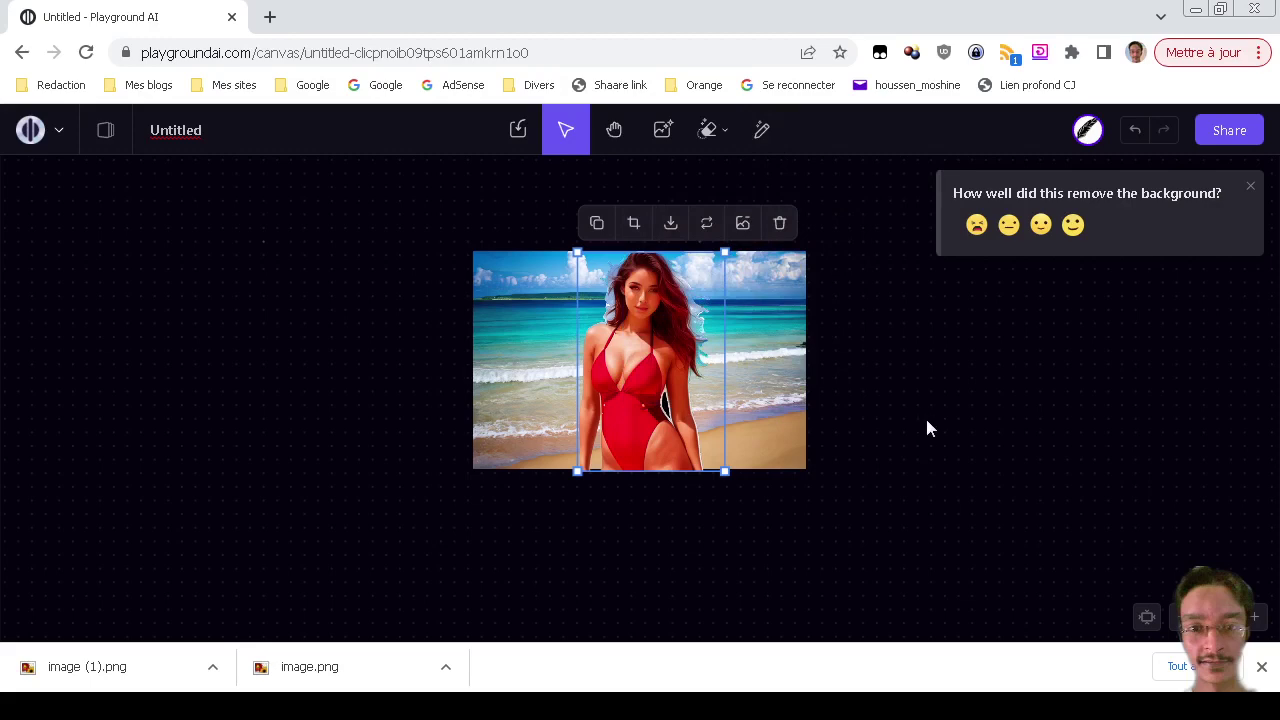
- View the dialog for importing a Playground image by URL, close it without importing, and deselect the woman
click(518, 131)
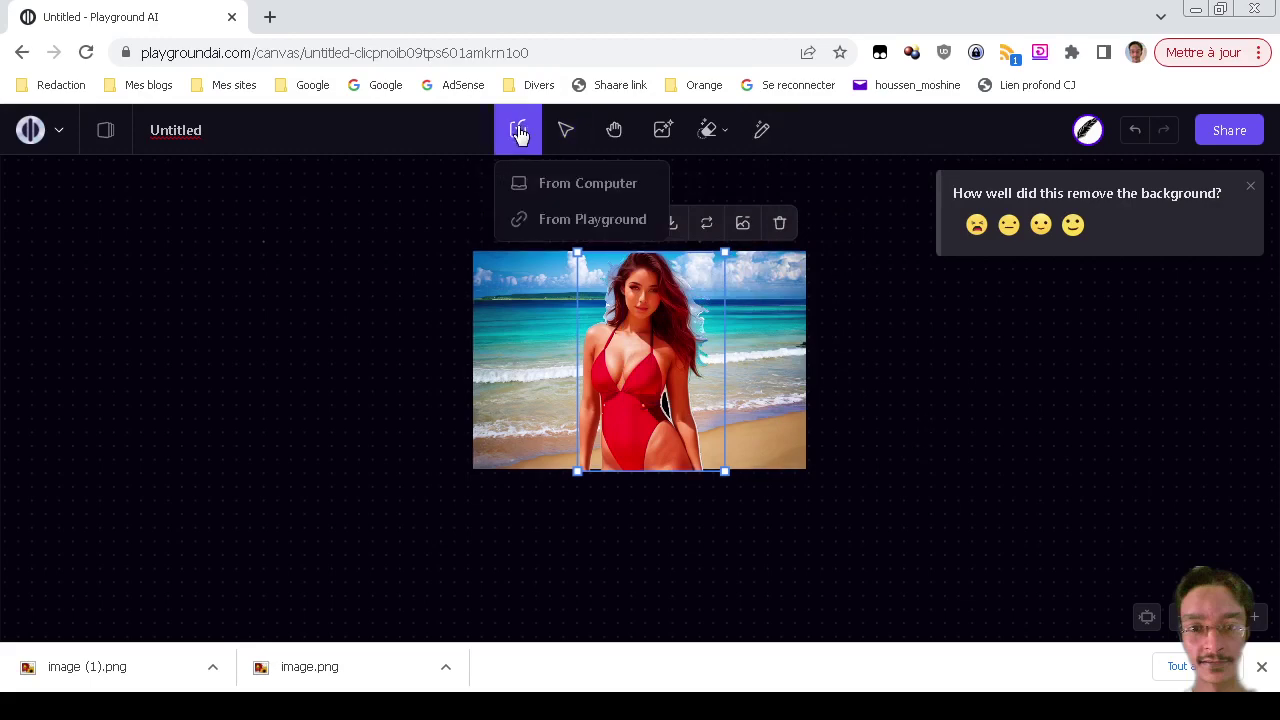
click(567, 222)
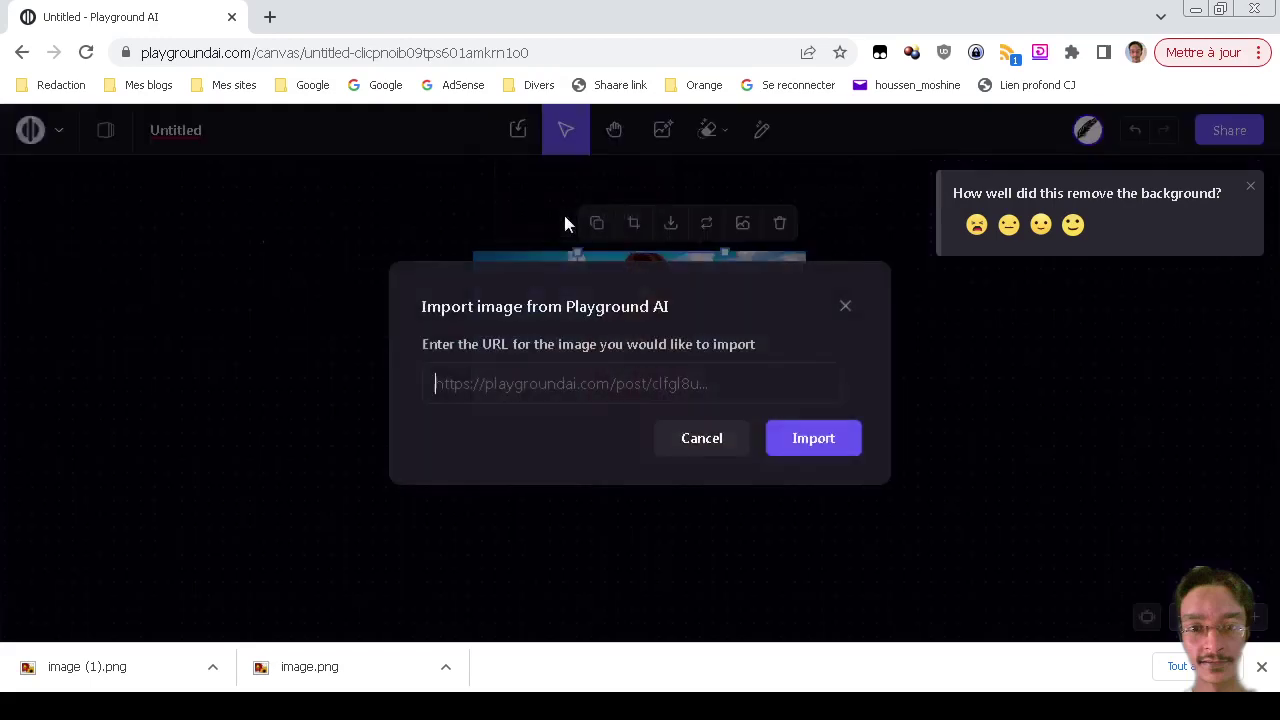
click(846, 307)
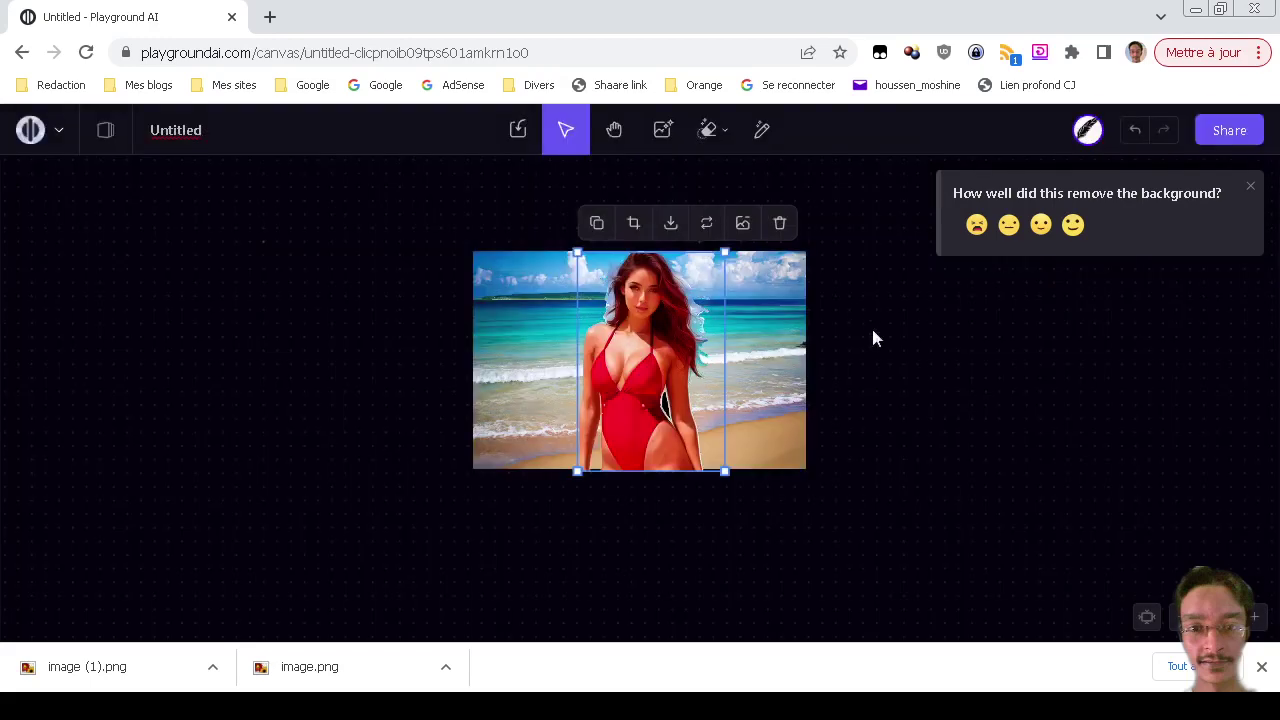
click(892, 396)
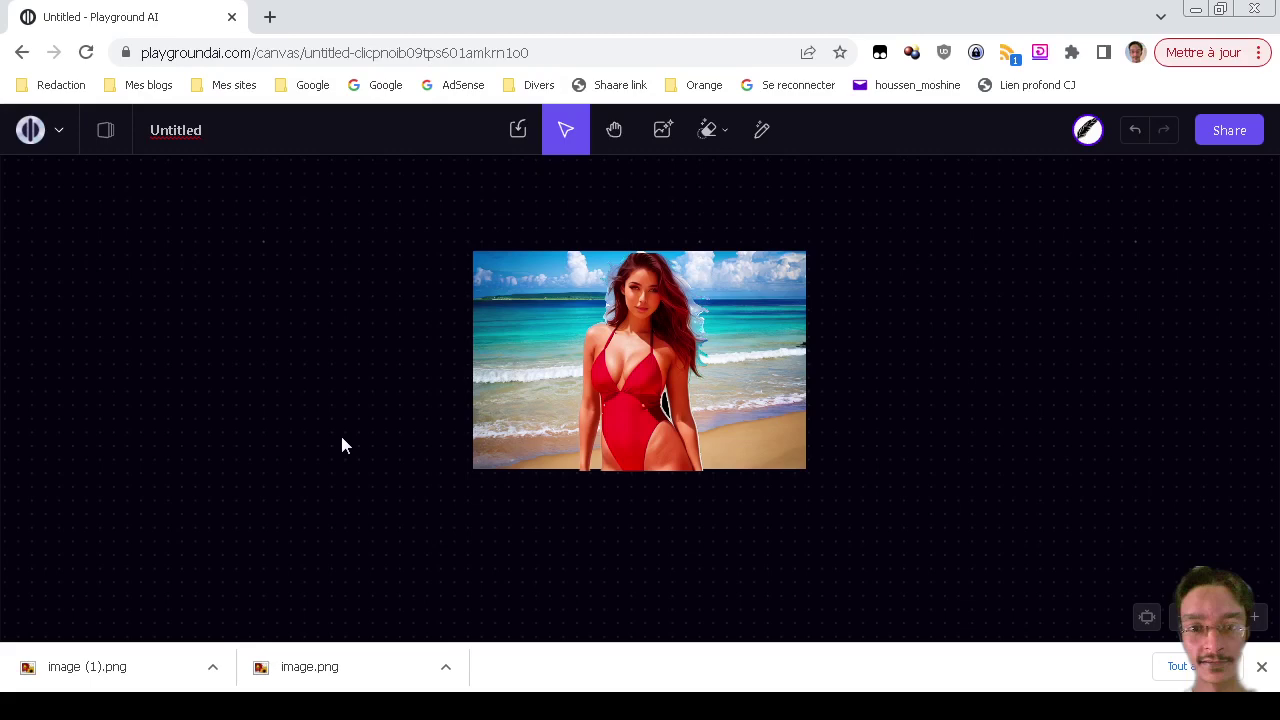
- Place a generation frame on the canvas, review its excluded terms, and set the style filter to None
click(674, 140)
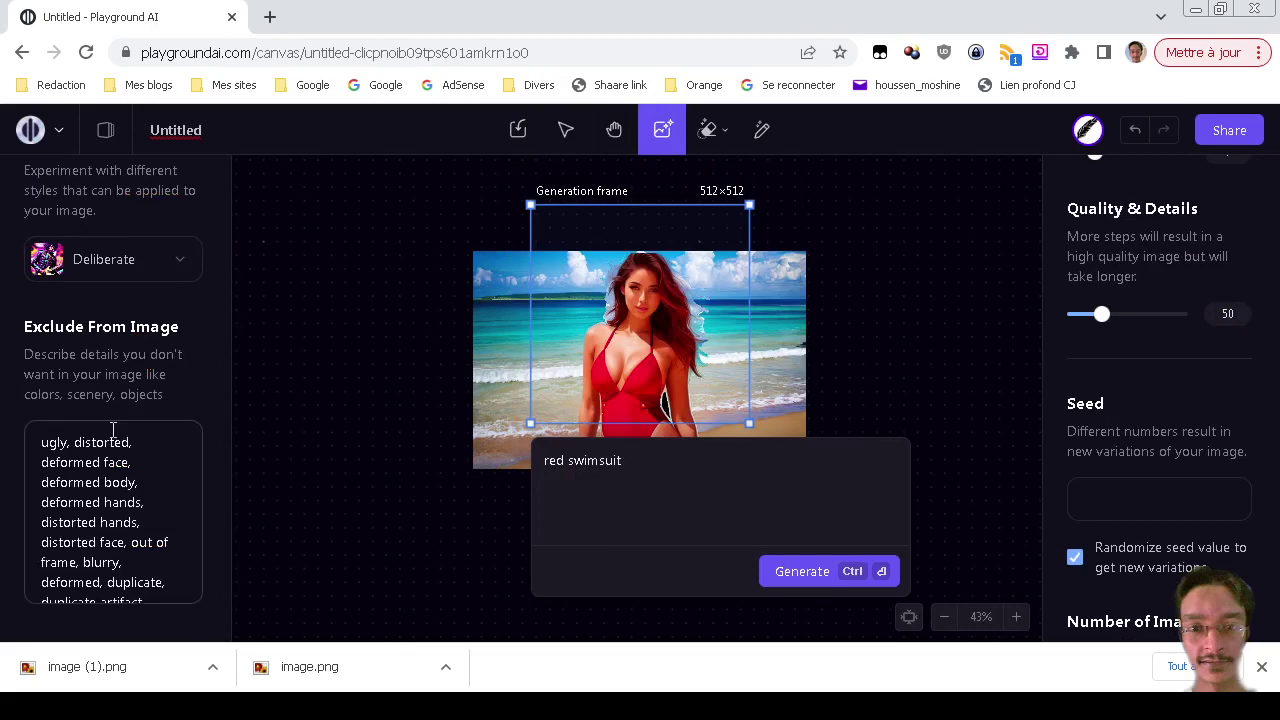
scroll(120, 510, down, 3)
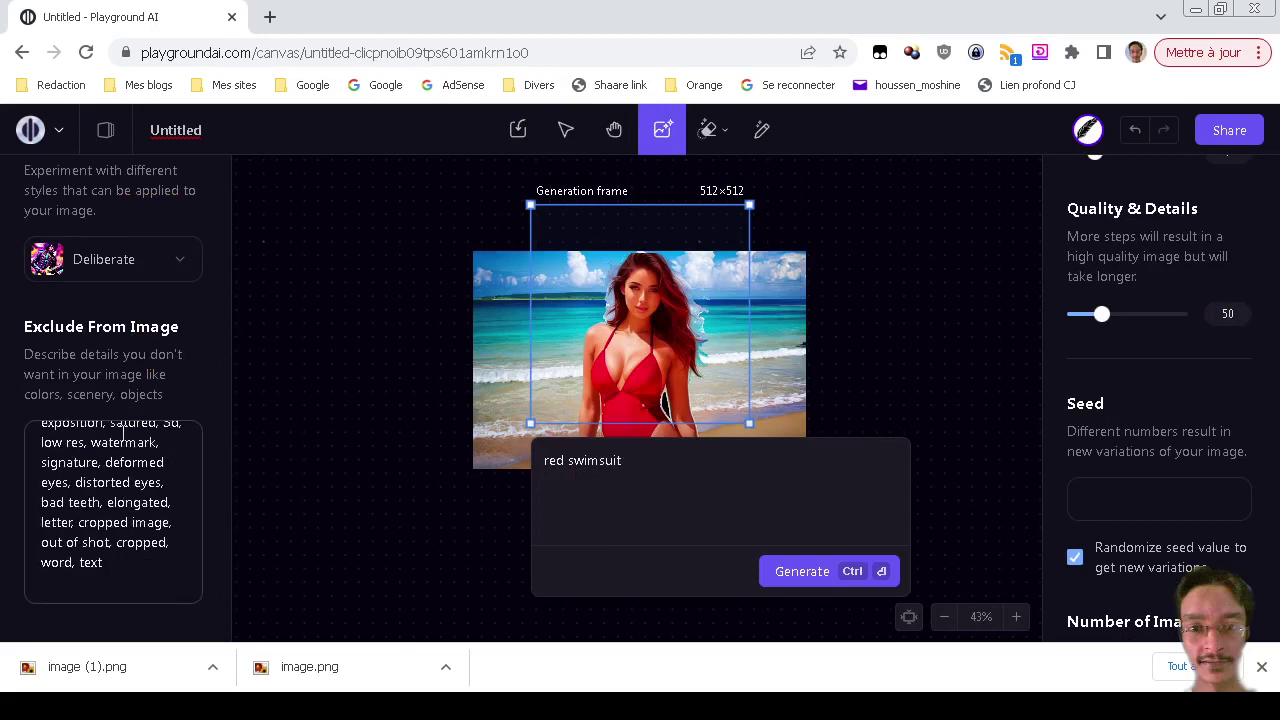
click(130, 272)
scroll(374, 414, down, 2)
scroll(400, 450, up, 2)
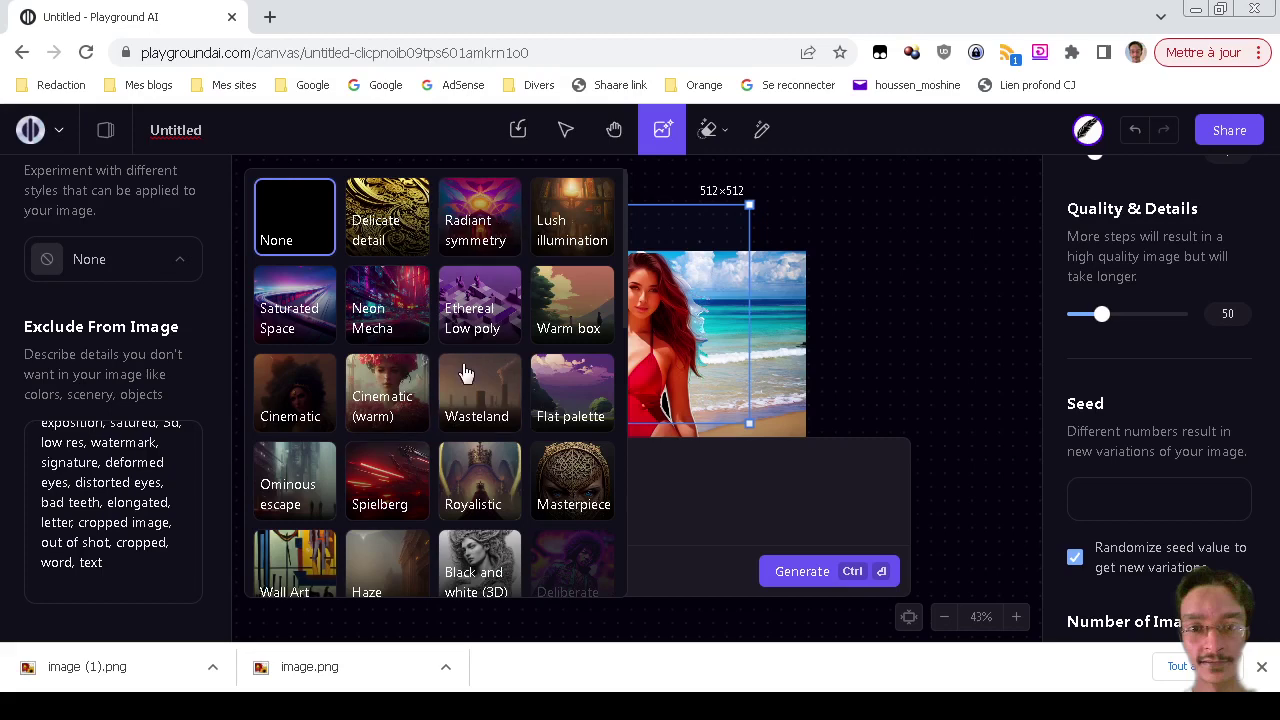
- Browse the available style filters and close the list without choosing another one
scroll(463, 371, down, 3)
scroll(463, 371, up, 3)
click(920, 347)
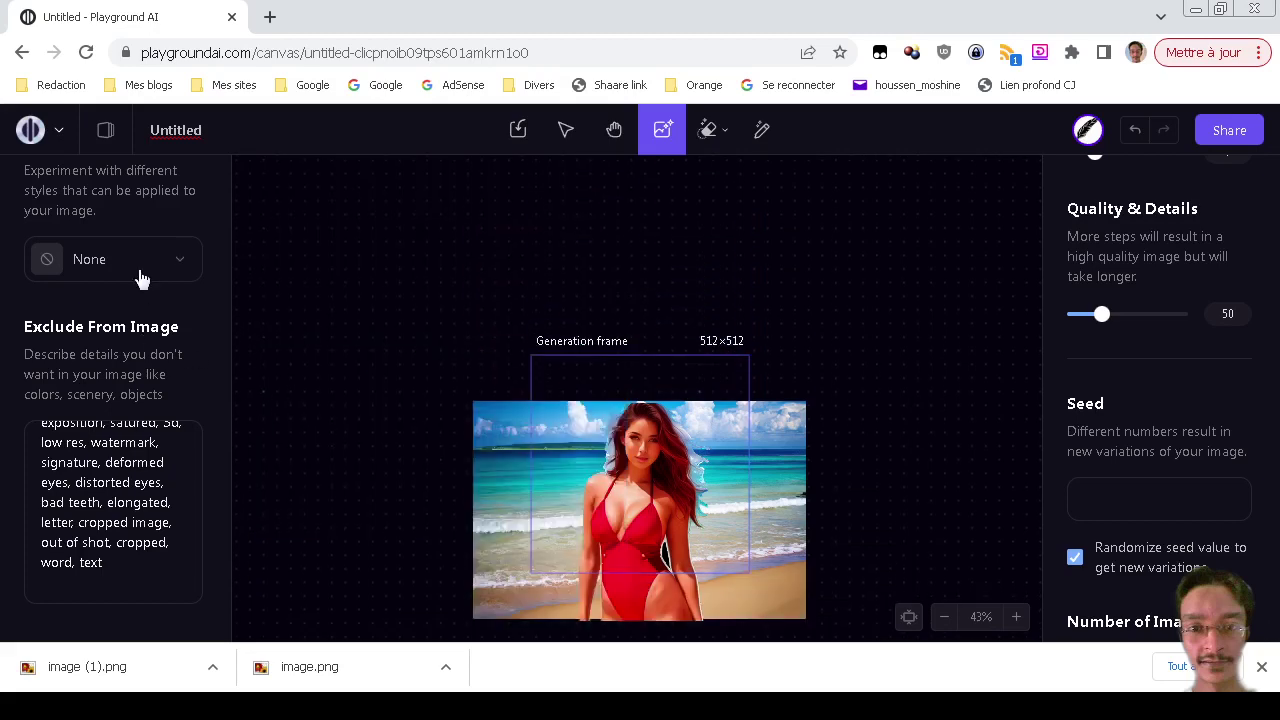
click(141, 275)
click(874, 317)
scroll(703, 323, down, 1)
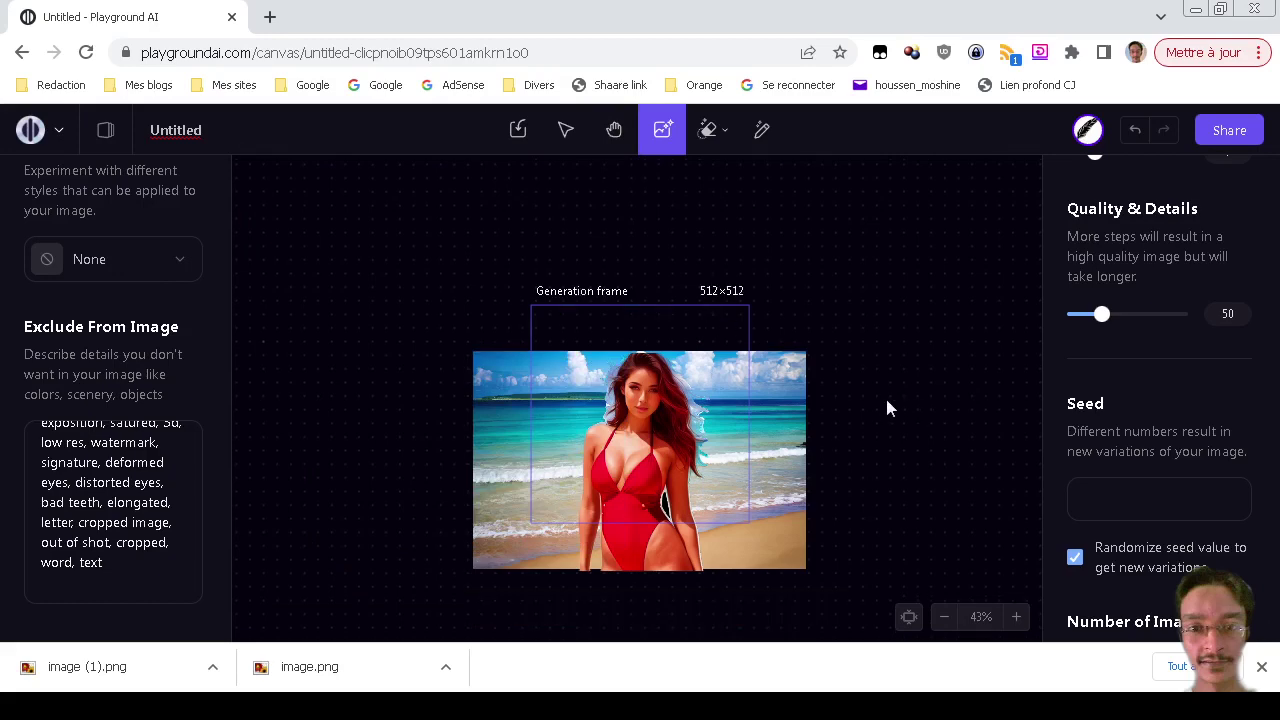